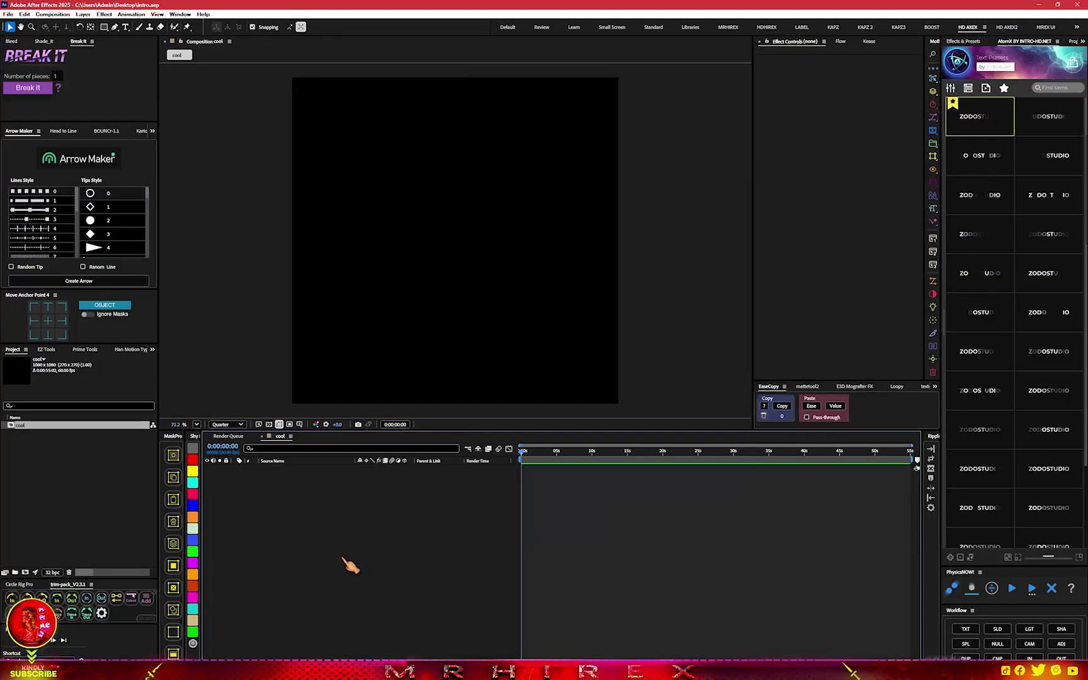
Add a full-frame red solid layer to the cool composition.
right_click(343, 558)
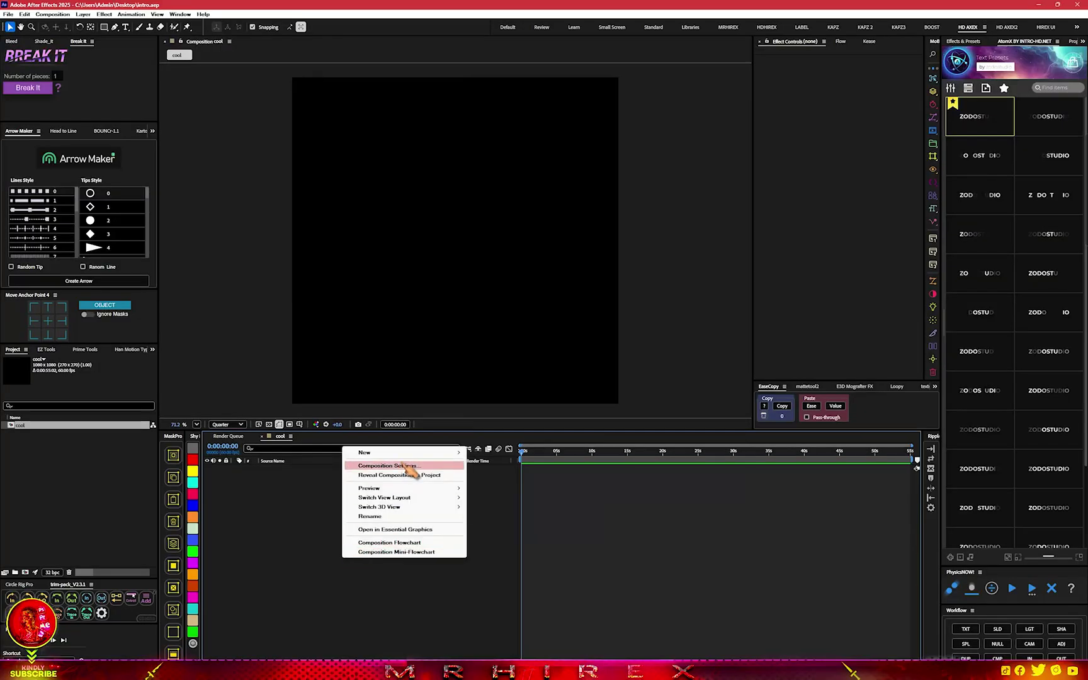
mouse_move(421, 452)
left_click(503, 478)
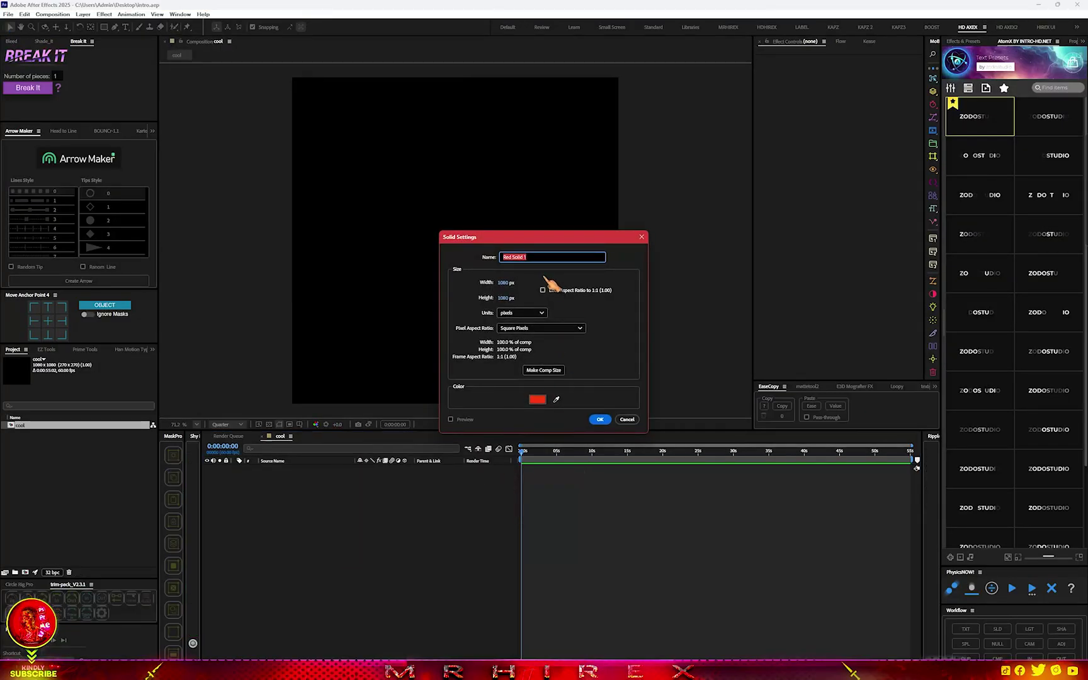
left_click(600, 420)
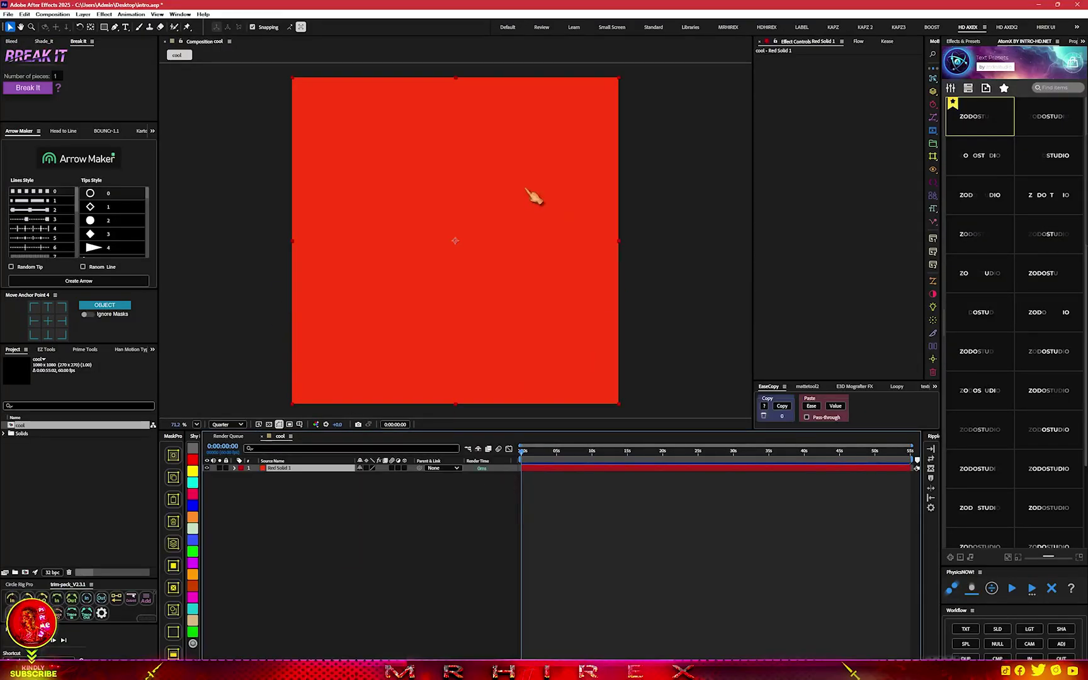
Pre-compose the red solid into a new comp named 'intro', moving all attributes.
right_click(290, 480)
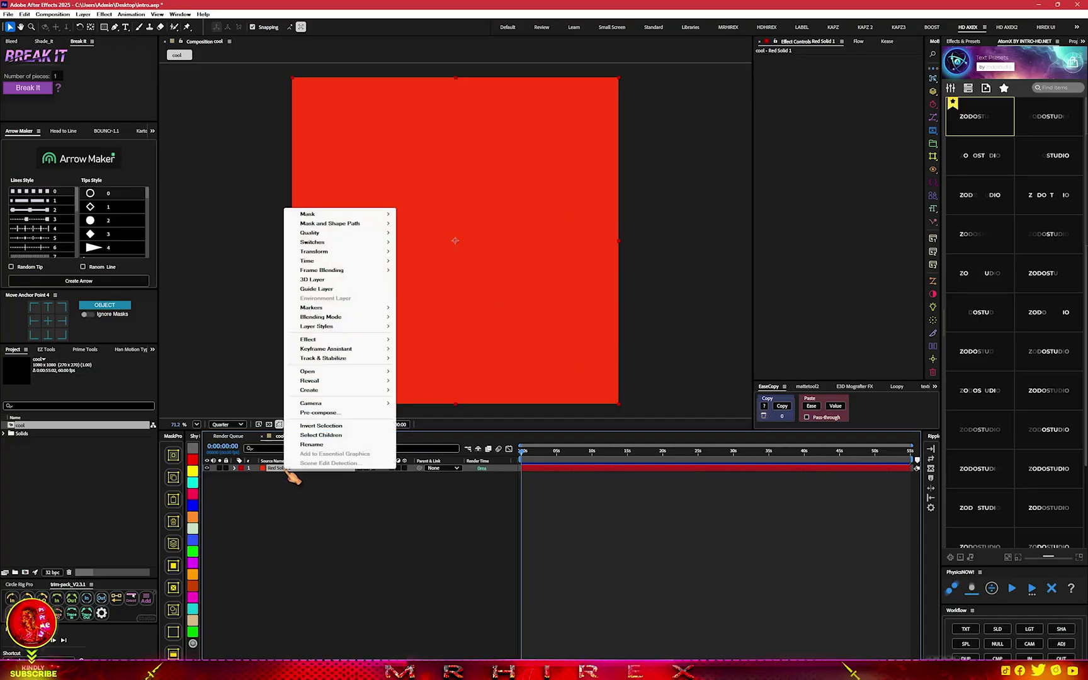
left_click(313, 415)
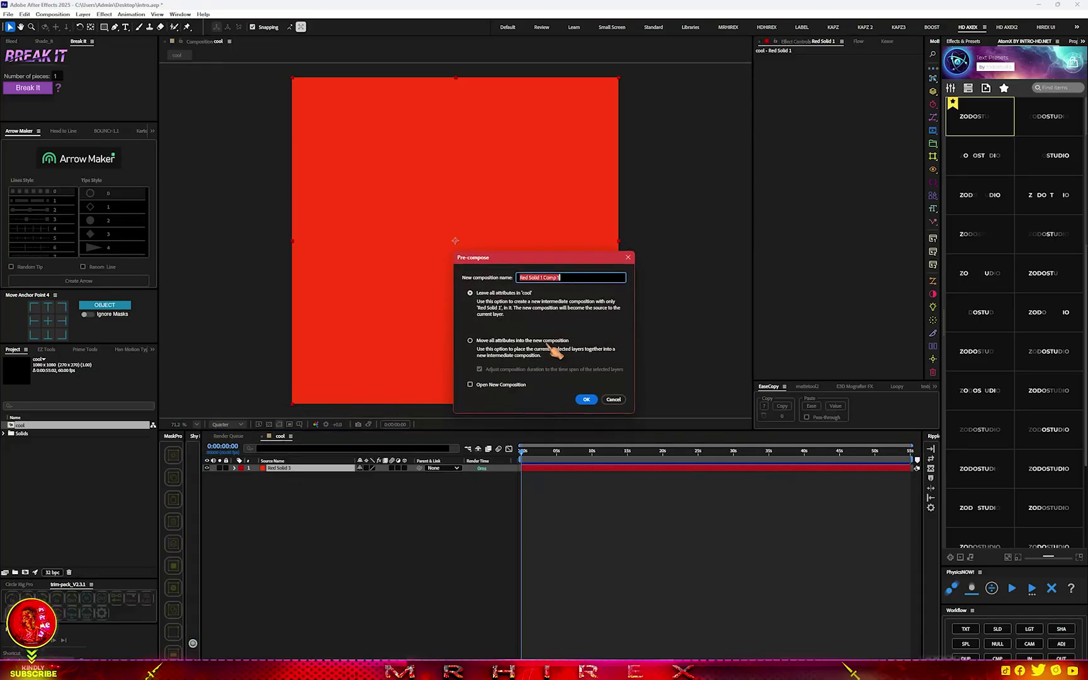
left_click(470, 341)
type("intro")
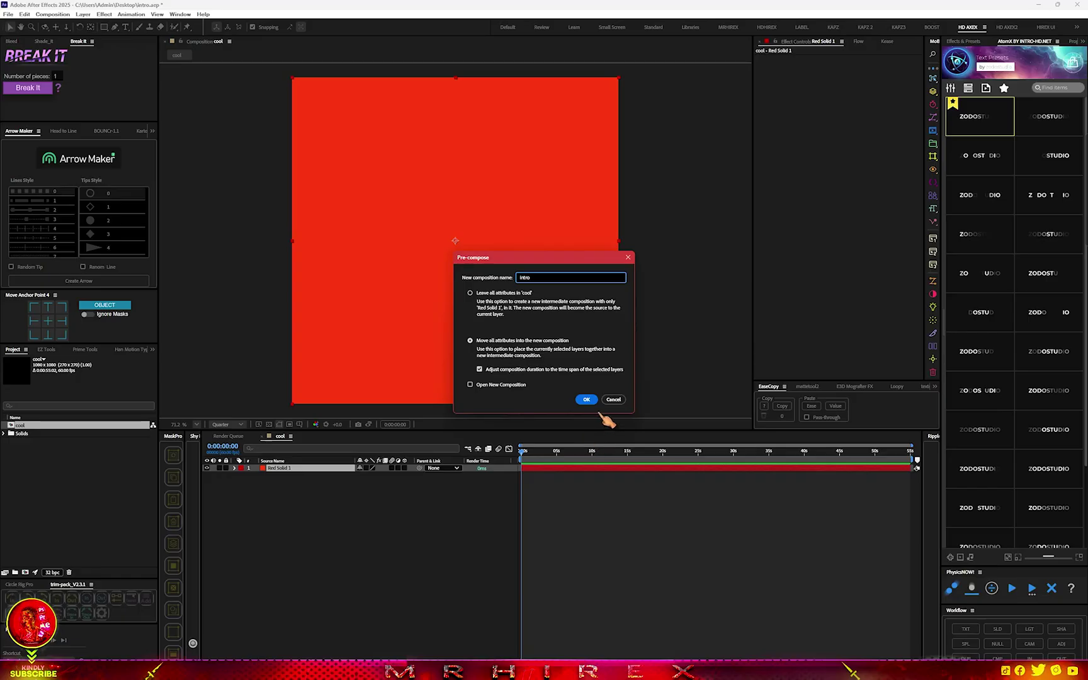
left_click(586, 399)
left_click(529, 469)
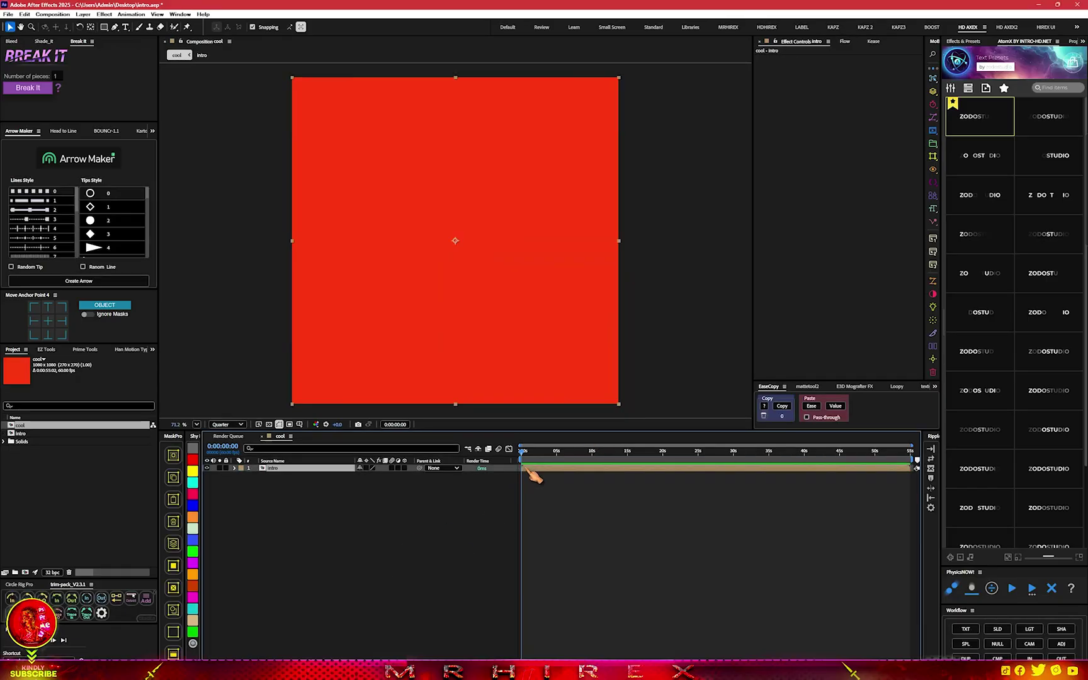
key("ctrl+space")
Apply the CC Jaws effect to the intro layer via the effects search.
type("jaw")
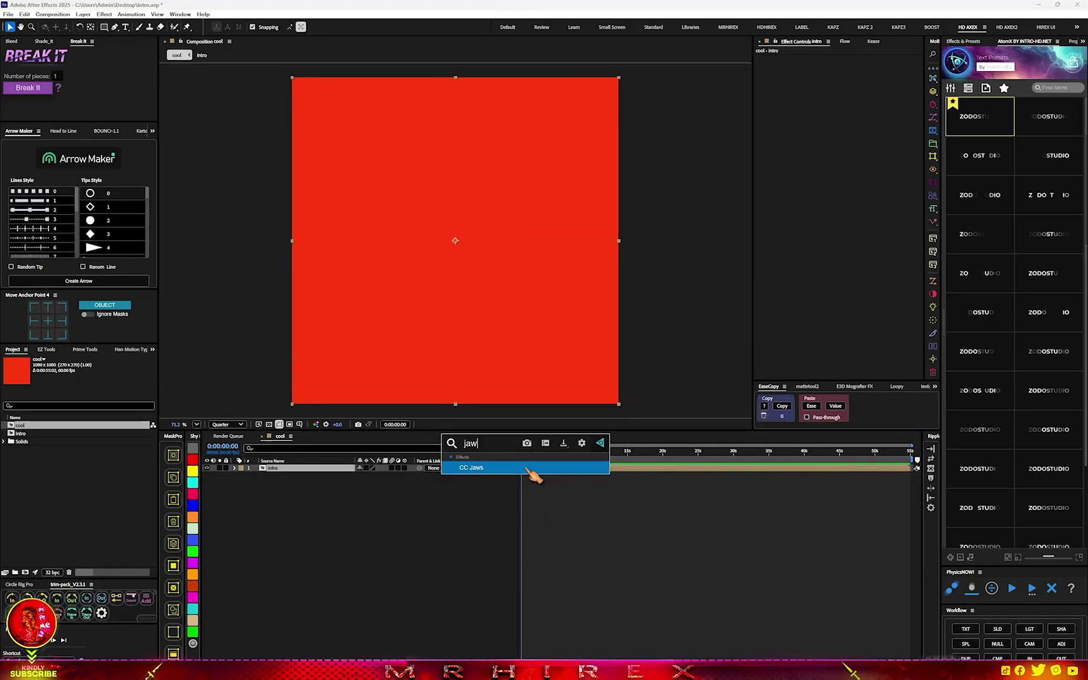
type("s")
key("Return")
left_click(540, 472)
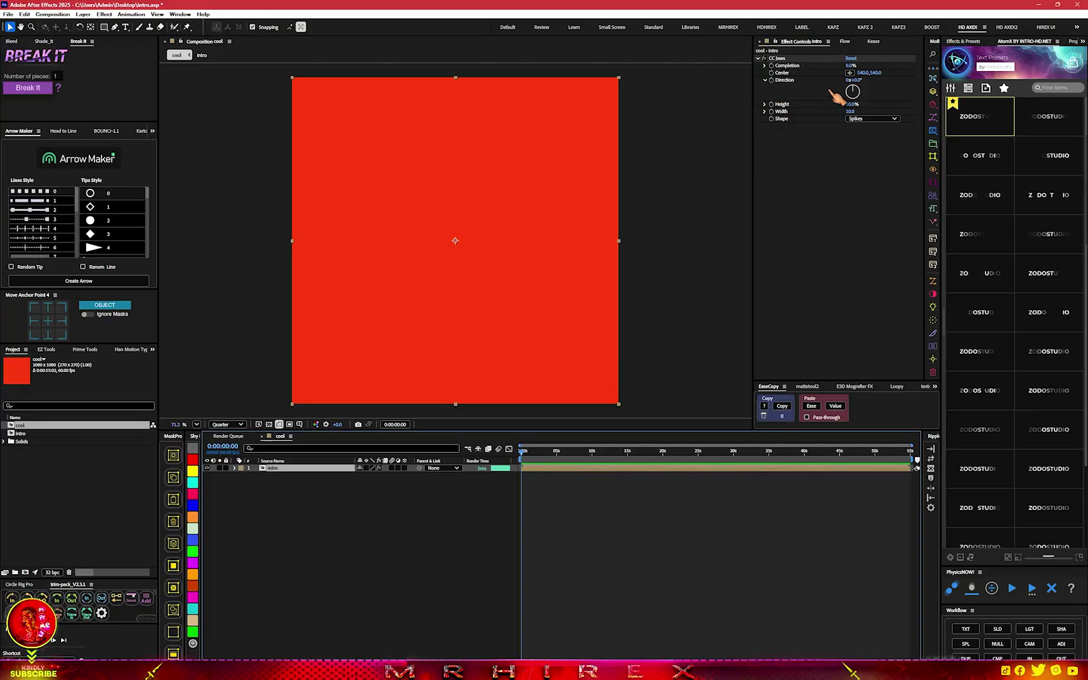
left_click(787, 91)
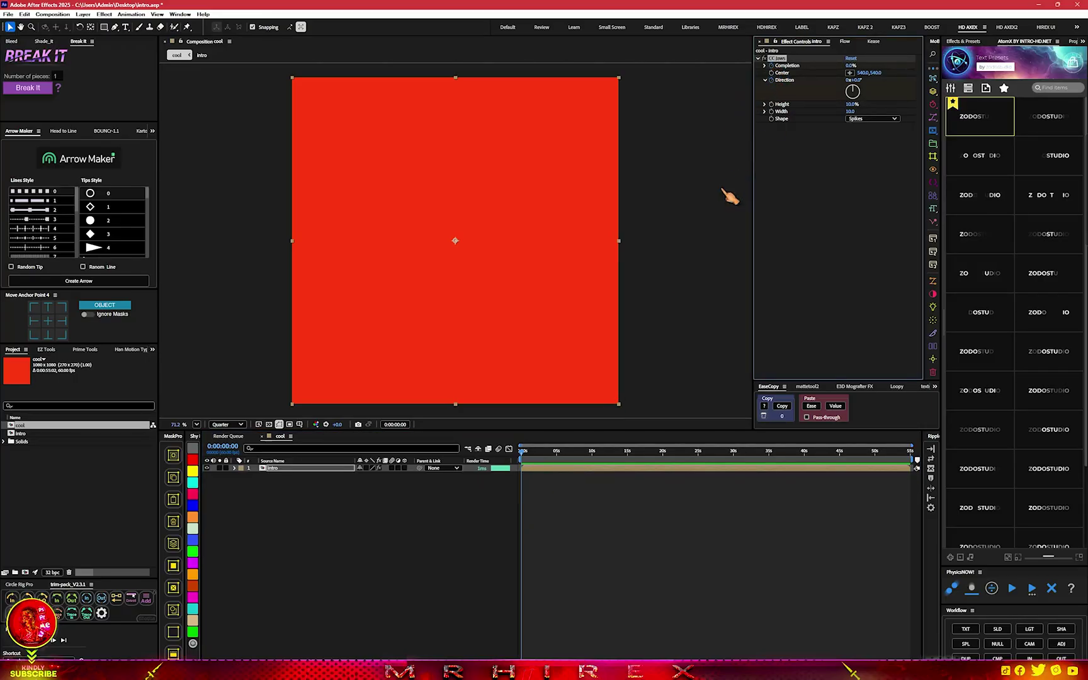
Keyframe CC Jaws Completion from 0% to 100% across the wipe.
left_click_drag(524, 453, 767, 453)
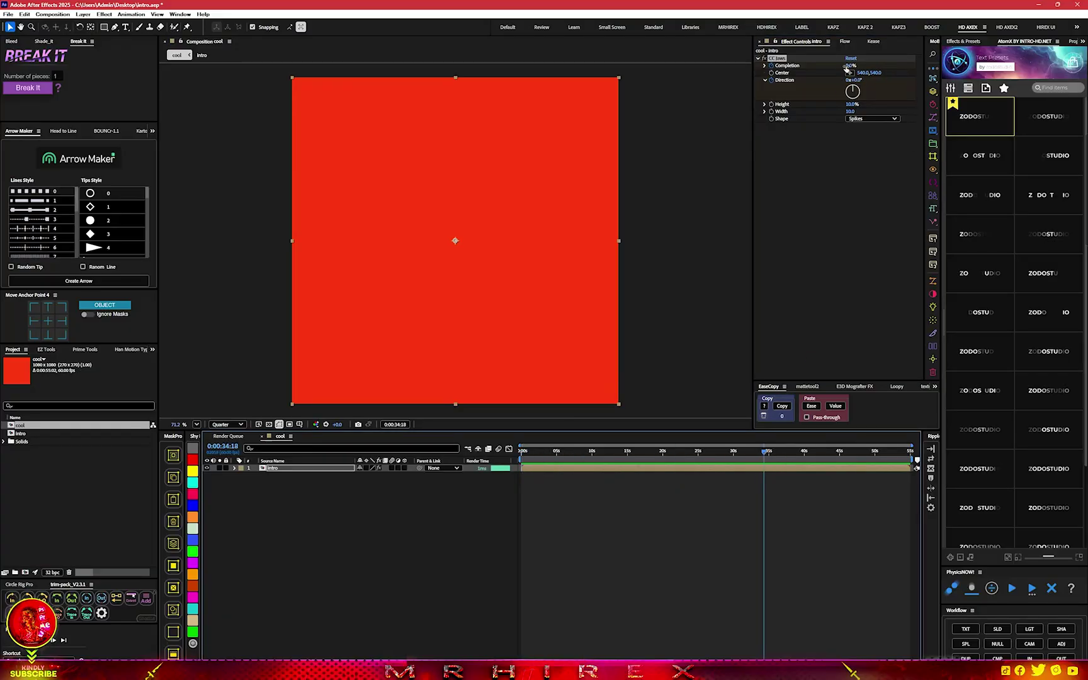
mouse_move(846, 65)
left_mouse_down()
mouse_move(869, 65)
mouse_move(871, 92)
left_mouse_up()
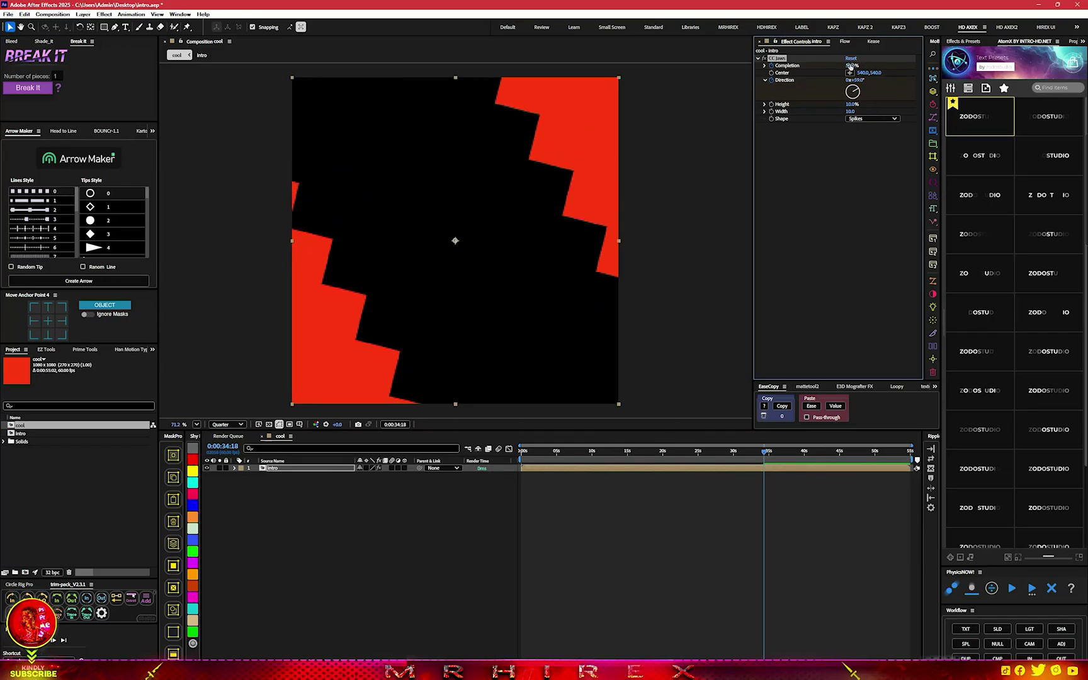
left_click_drag(850, 65, 881, 66)
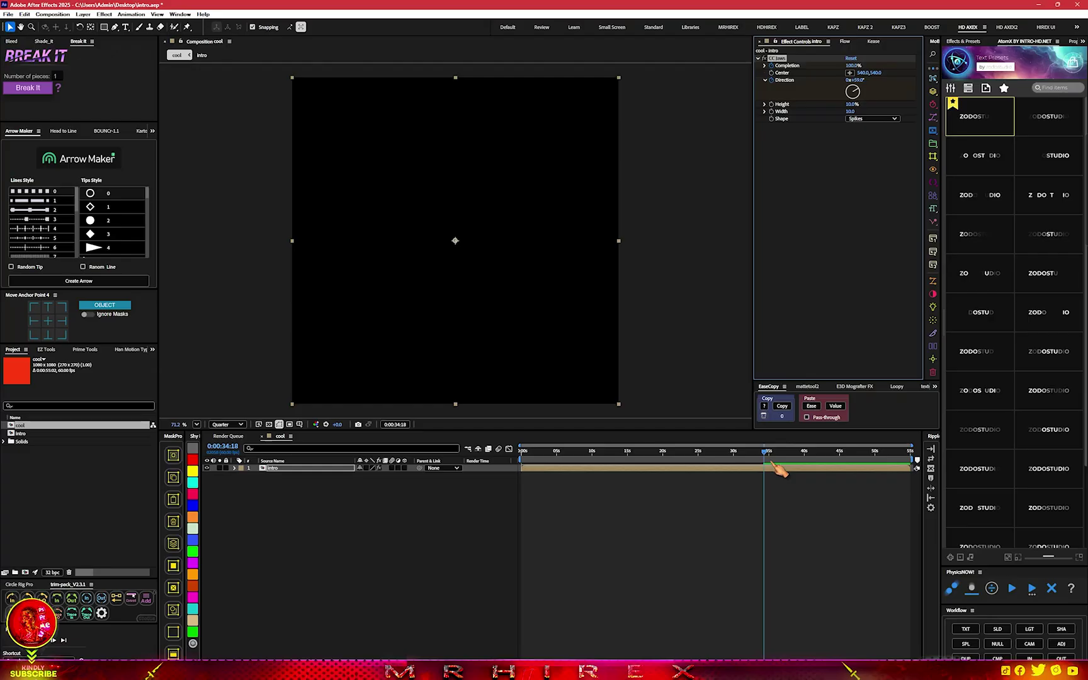
key("u")
left_click_drag(765, 460, 481, 478)
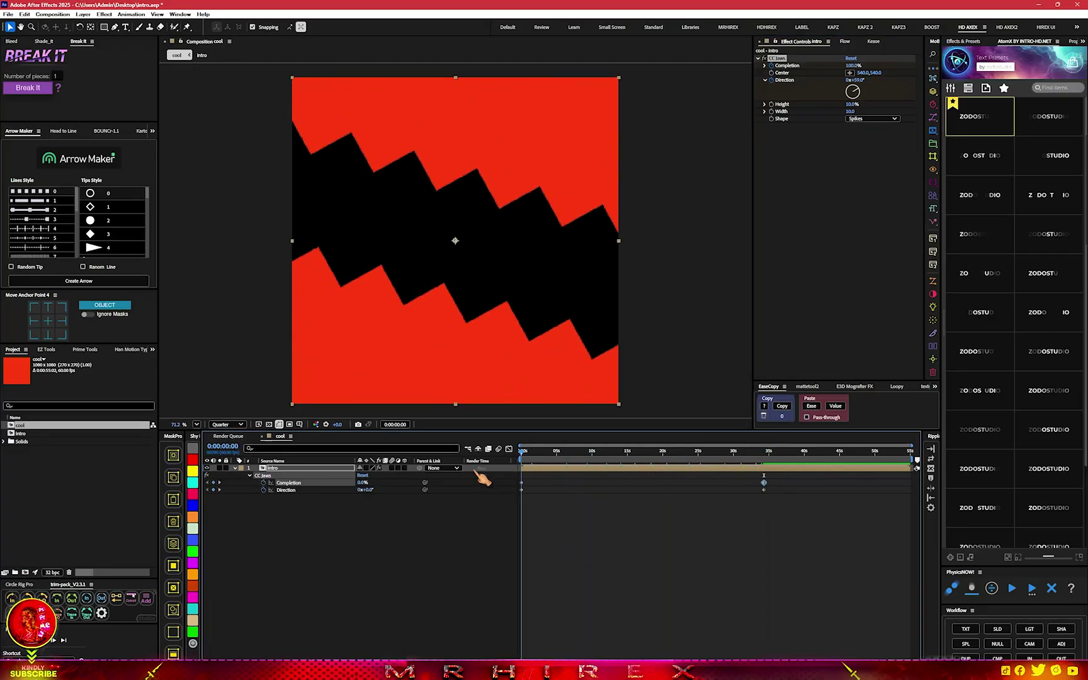
scroll(504, 463, "up", 3)
In the speed graph, stretch the end keyframes' influence far left for a fast-start, slow-finish wipe.
left_click_drag(805, 482, 678, 513)
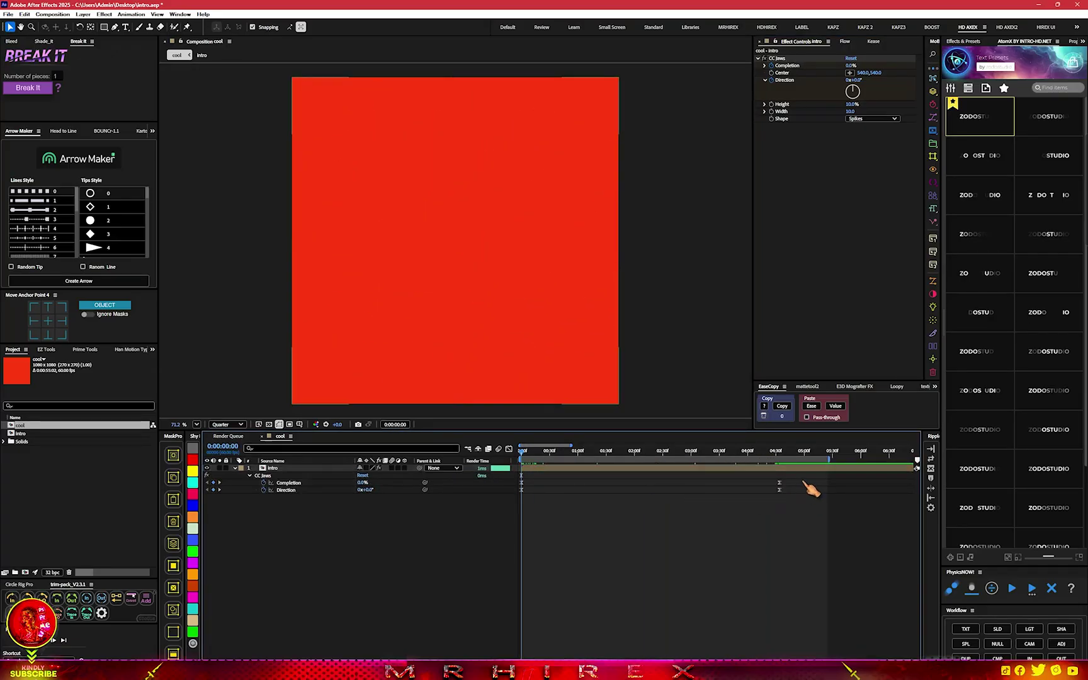
left_click(508, 449)
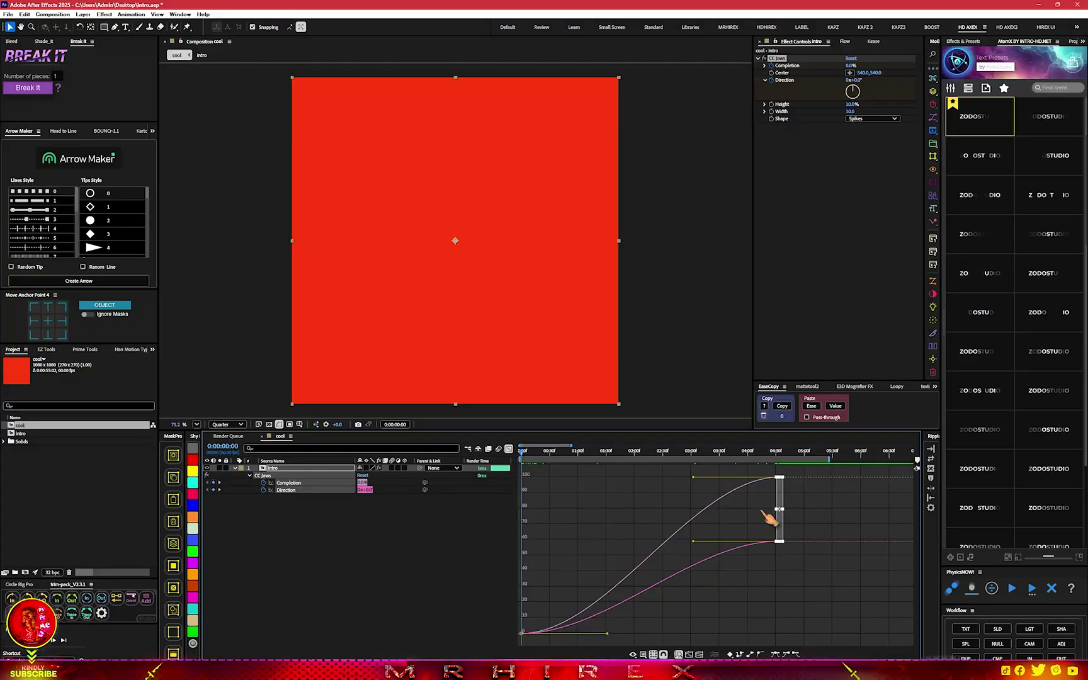
right_click(716, 503)
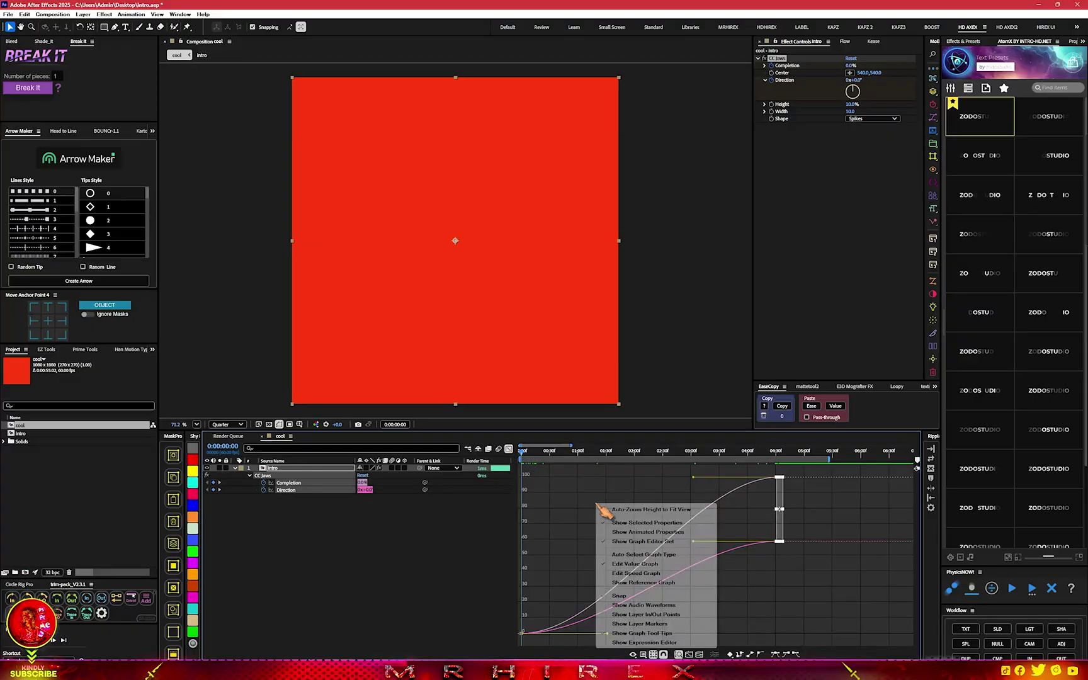
left_click(636, 573)
mouse_move(812, 586)
left_mouse_down()
mouse_move(743, 639)
mouse_move(511, 632)
left_mouse_up()
mouse_move(585, 625)
left_mouse_down()
mouse_move(506, 649)
mouse_move(544, 634)
left_mouse_up()
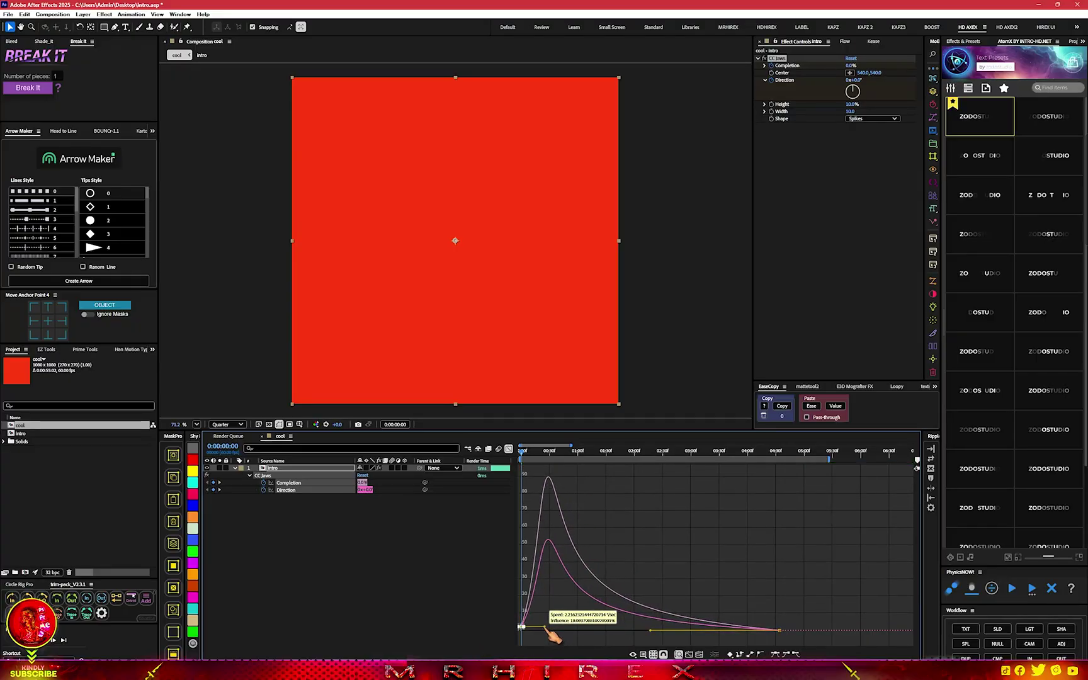
left_click(508, 448)
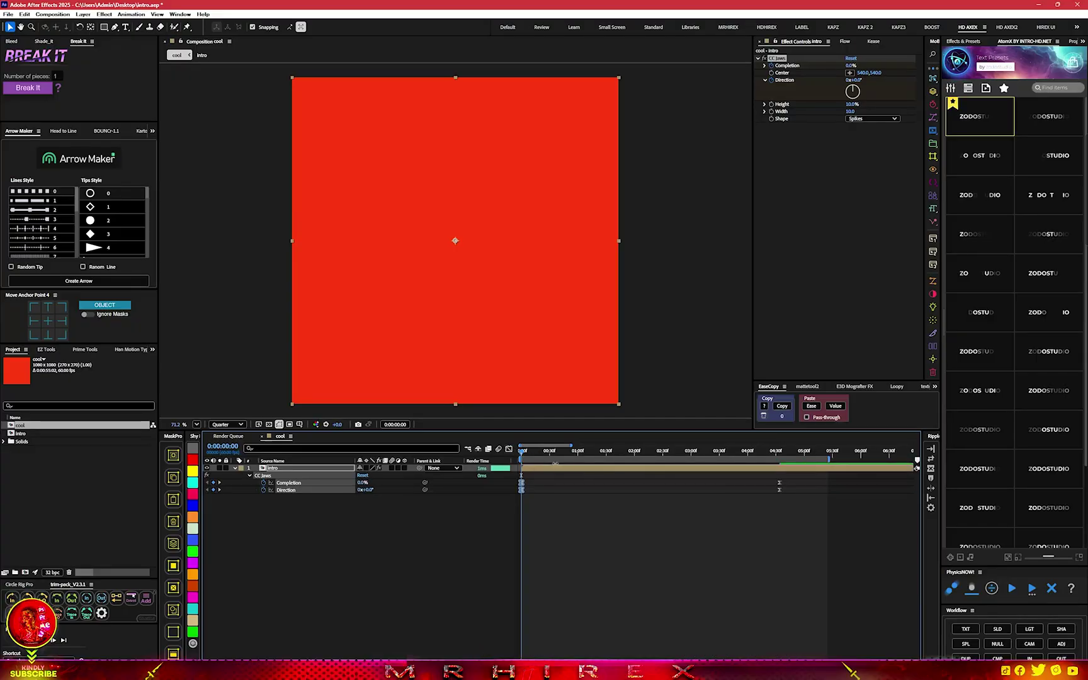
mouse_move(526, 461)
left_mouse_down()
mouse_move(559, 466)
mouse_move(541, 467)
left_mouse_up()
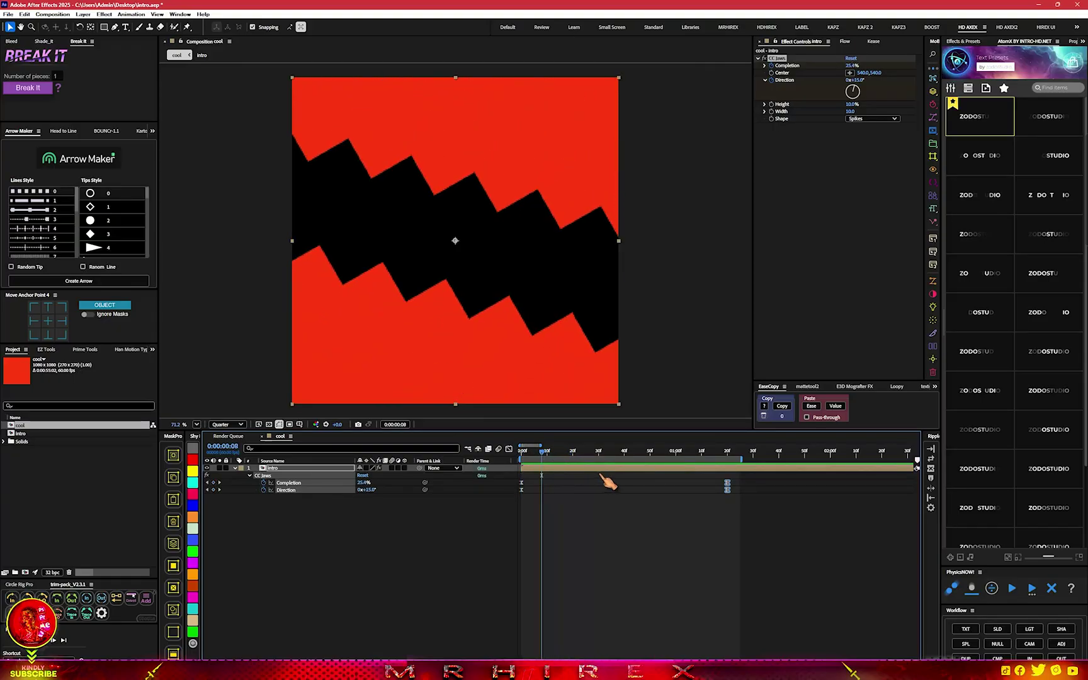
Set CC Jaws Shape to RoboJaw, Height about 7% and Width 12.2, then preview.
left_click(871, 118)
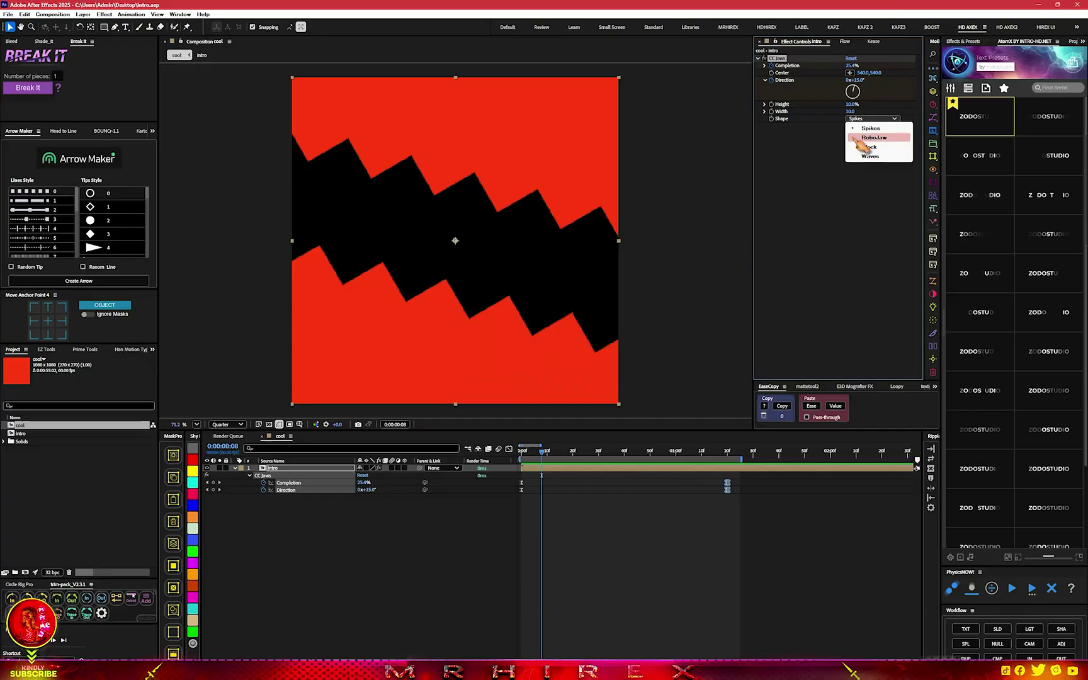
left_click(874, 138)
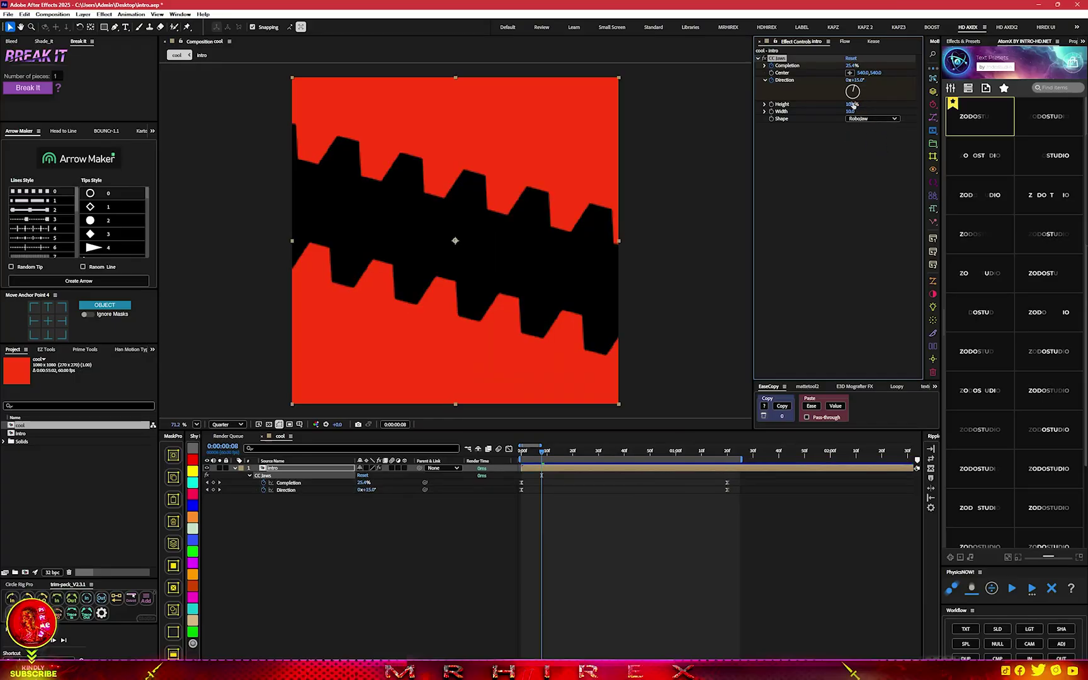
left_click_drag(851, 106, 837, 105)
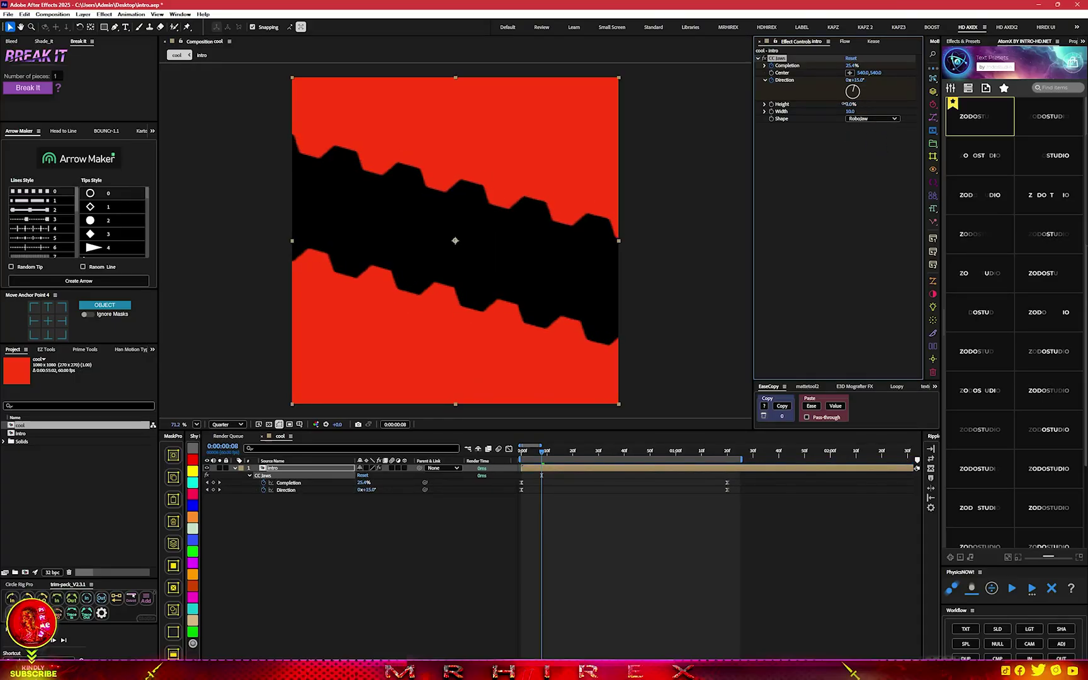
mouse_move(848, 112)
left_mouse_down()
mouse_move(857, 105)
mouse_move(849, 104)
left_mouse_up()
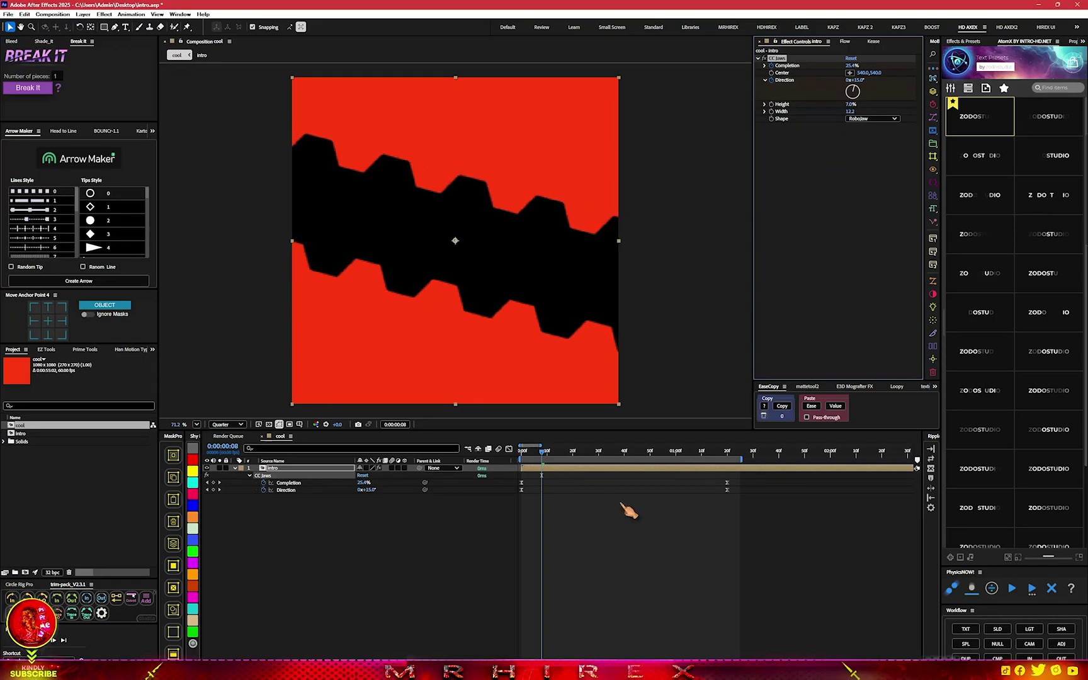
left_click(521, 450)
key("space")
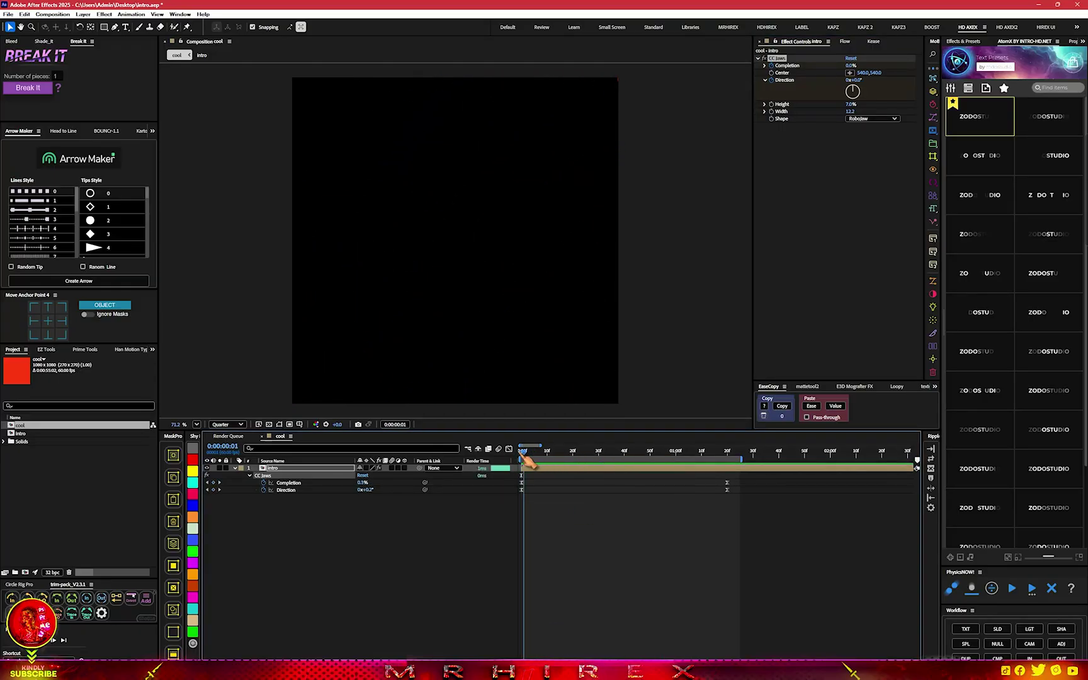
Import the game footage and place it beneath the intro layer.
left_click(549, 451)
left_click(570, 451)
left_click(521, 451)
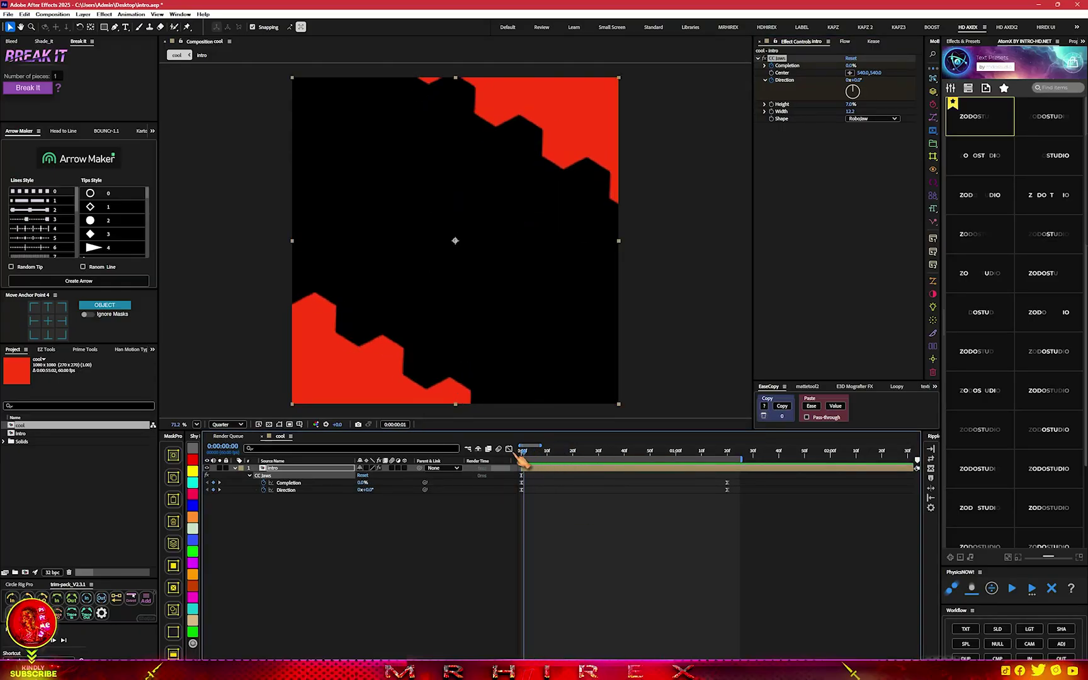
left_click_drag(275, 560, 103, 507)
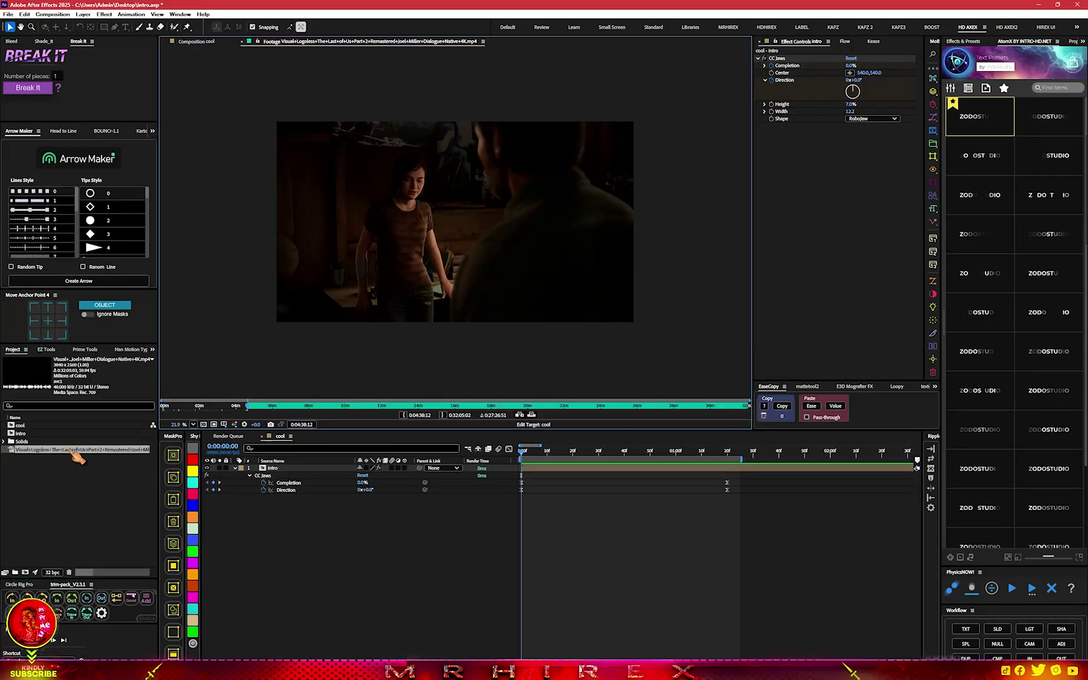
mouse_move(73, 450)
left_mouse_down()
mouse_move(297, 595)
mouse_move(328, 583)
left_mouse_up()
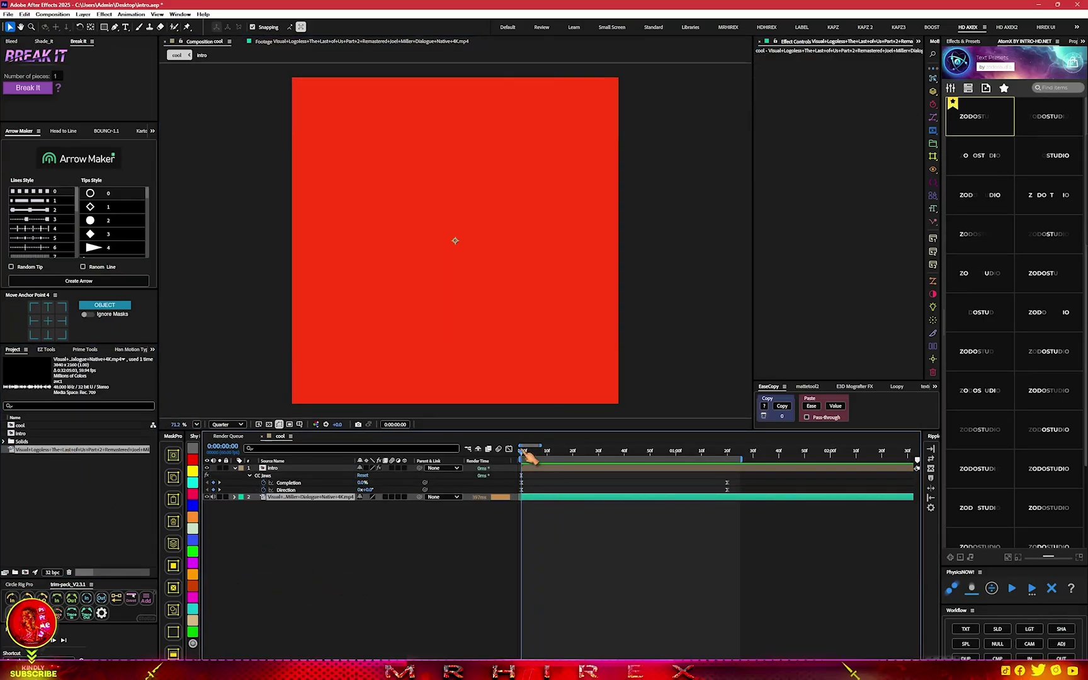
left_click_drag(531, 457, 592, 465)
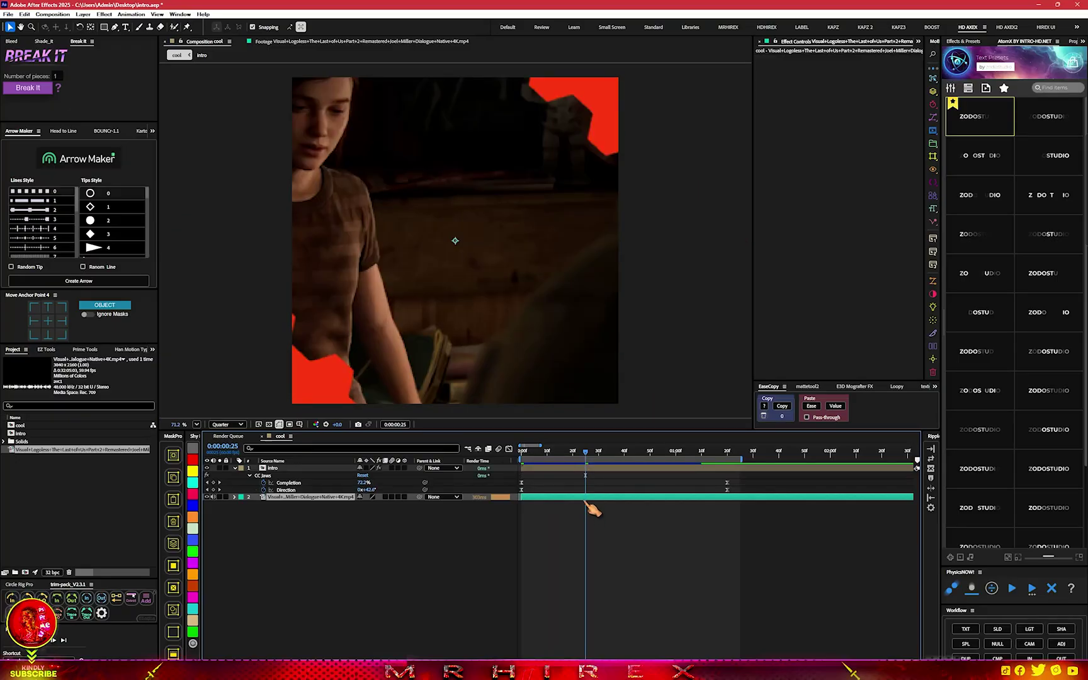
Scale the footage to about 57% to fill the square and precompose it as PreComp.
key("s")
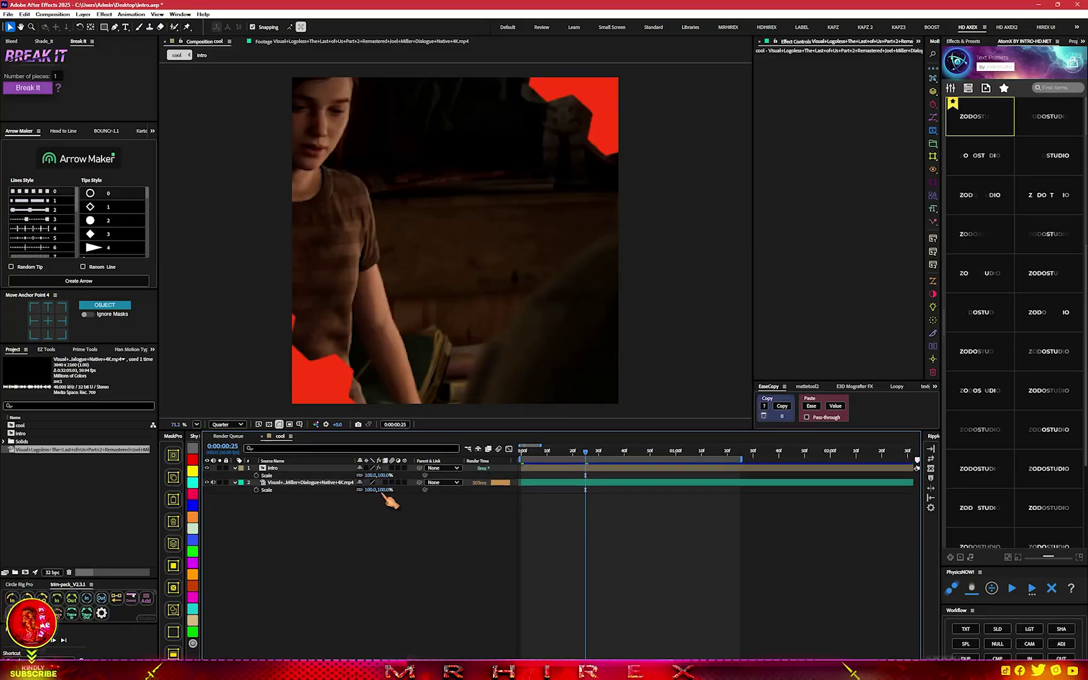
mouse_move(377, 489)
left_mouse_down()
mouse_move(328, 490)
mouse_move(377, 490)
left_mouse_up()
left_click_drag(451, 243, 537, 296)
key("ctrl+shift+c")
key("ctrl+space")
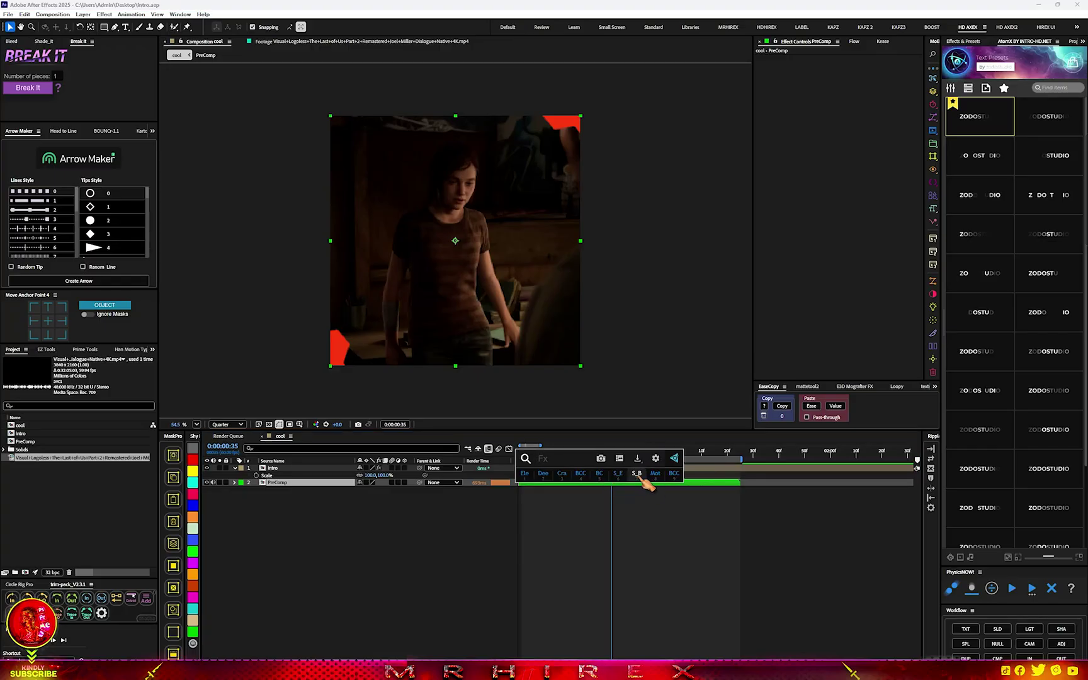
Apply S_BlurMoCurves to PreComp and add a Z Dist keyframe of 1.000 at frame 59.
key("Escape")
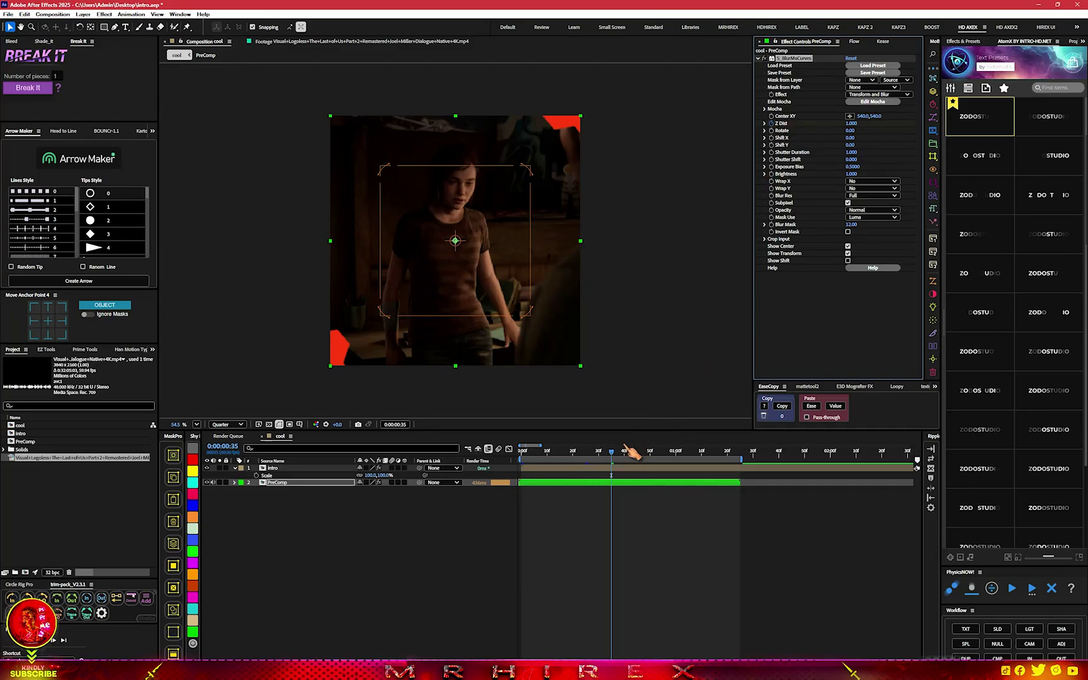
key("u")
left_click_drag(632, 452, 563, 462)
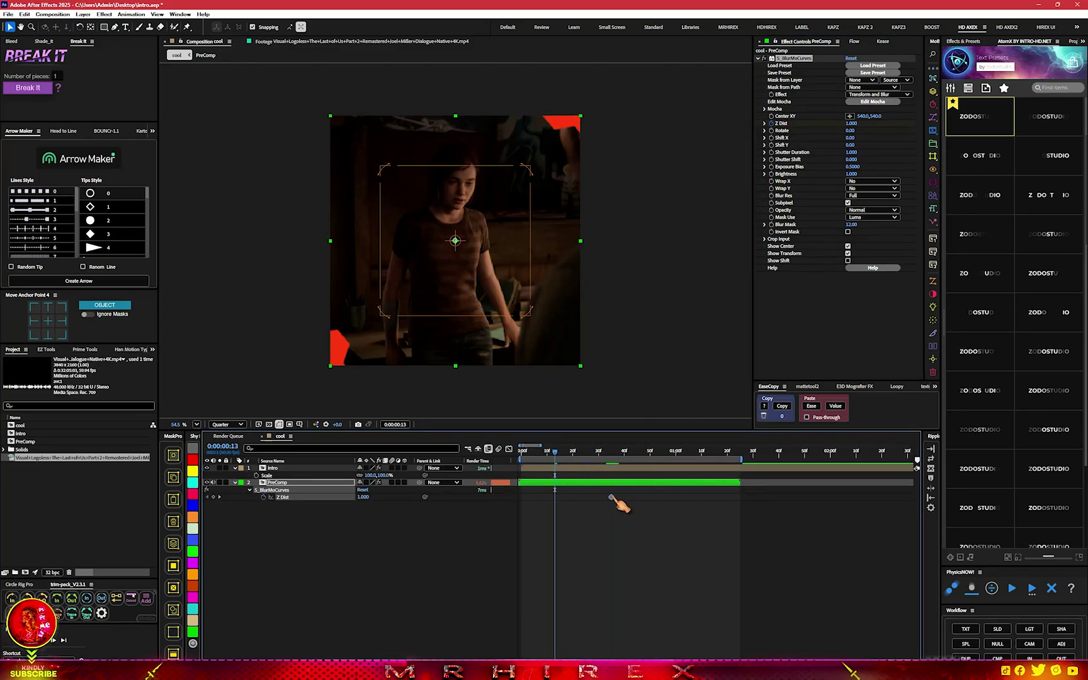
left_click_drag(611, 496, 577, 497)
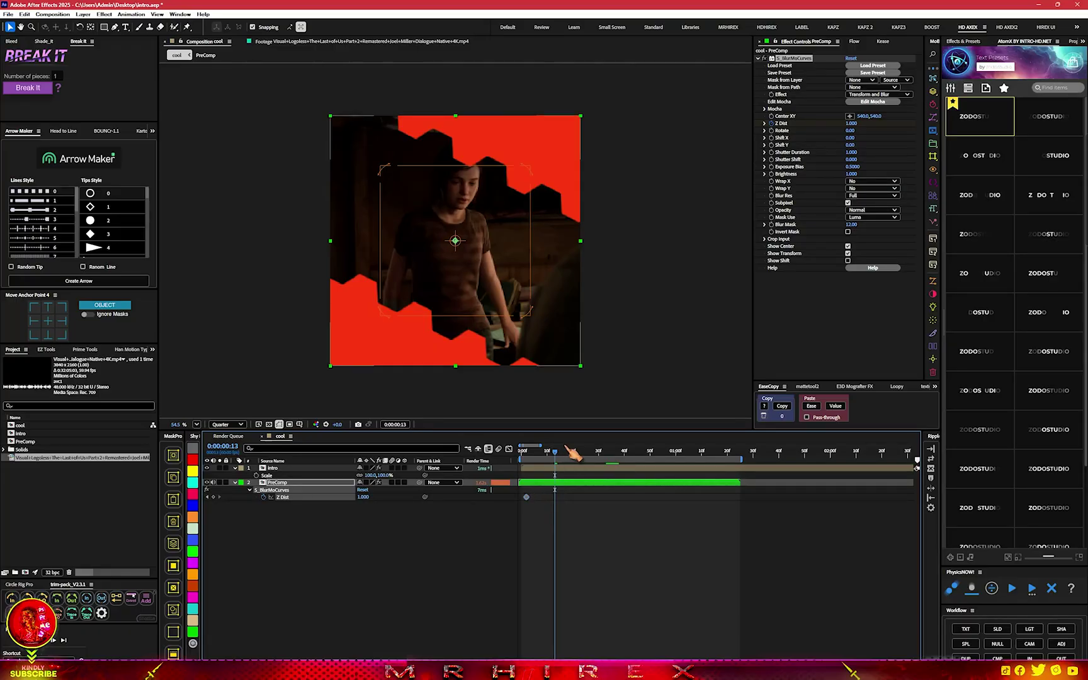
left_click_drag(555, 450, 673, 452)
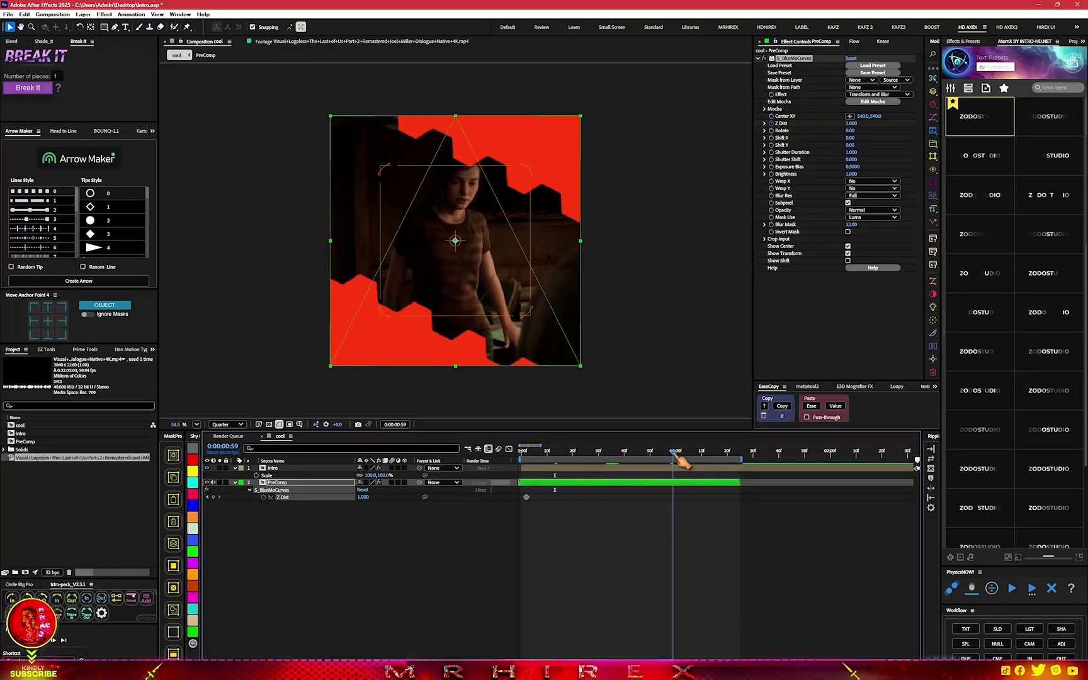
left_click(213, 497)
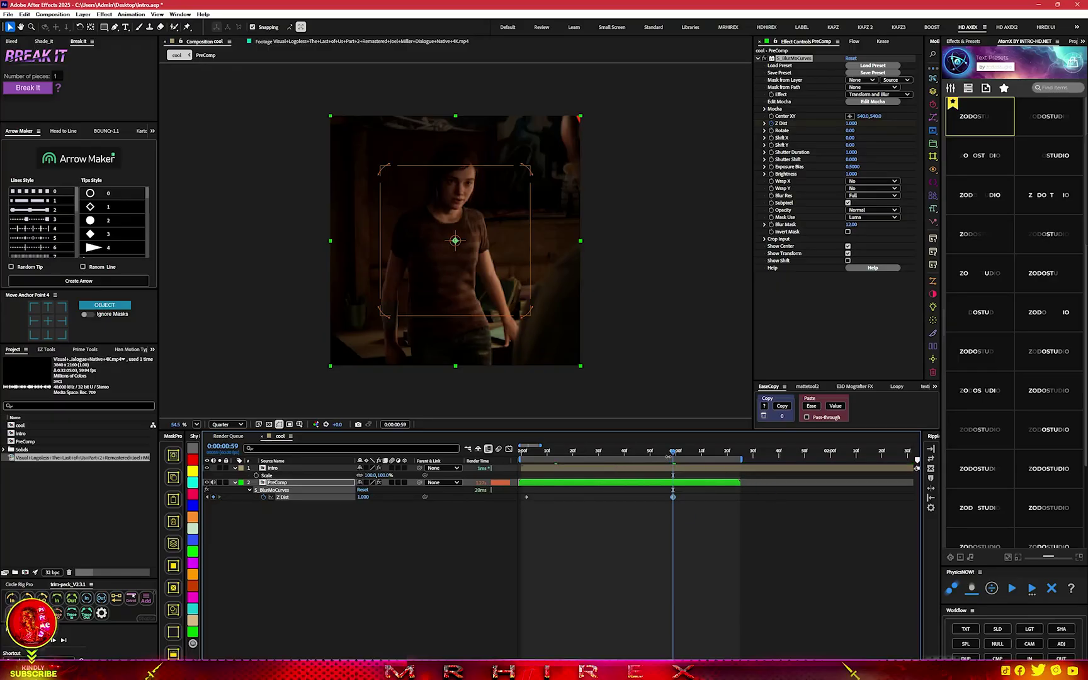
Set the starting Z Dist to 0.590 and move the zoom center up toward her face.
left_click_drag(673, 450, 526, 452)
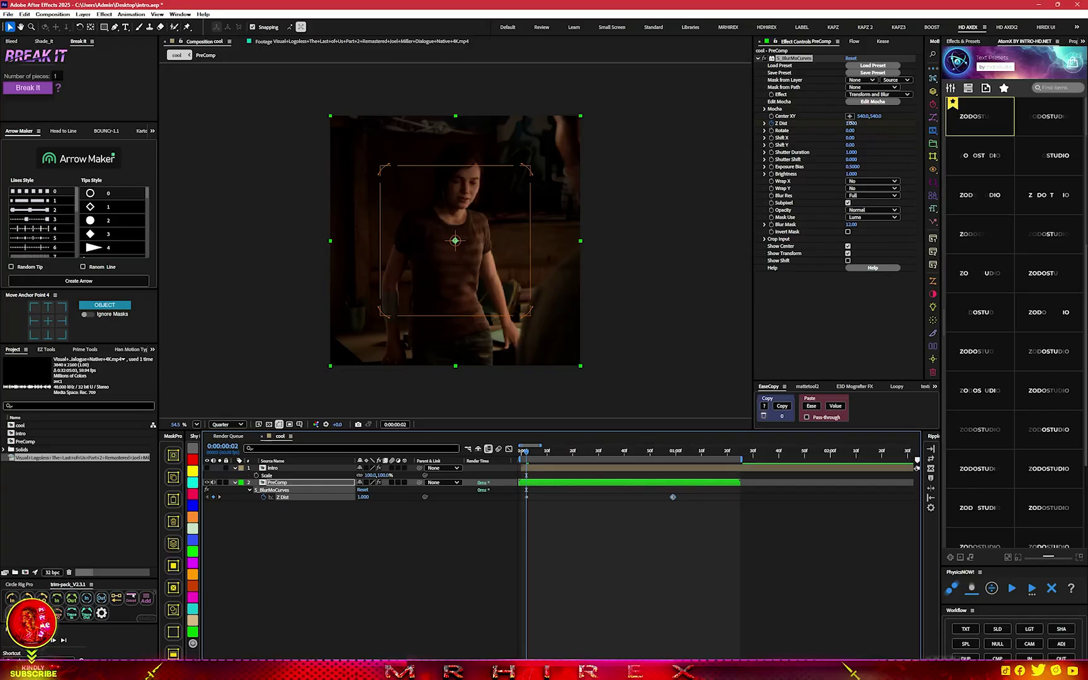
mouse_move(850, 123)
left_mouse_down()
mouse_move(834, 122)
mouse_move(841, 129)
left_mouse_up()
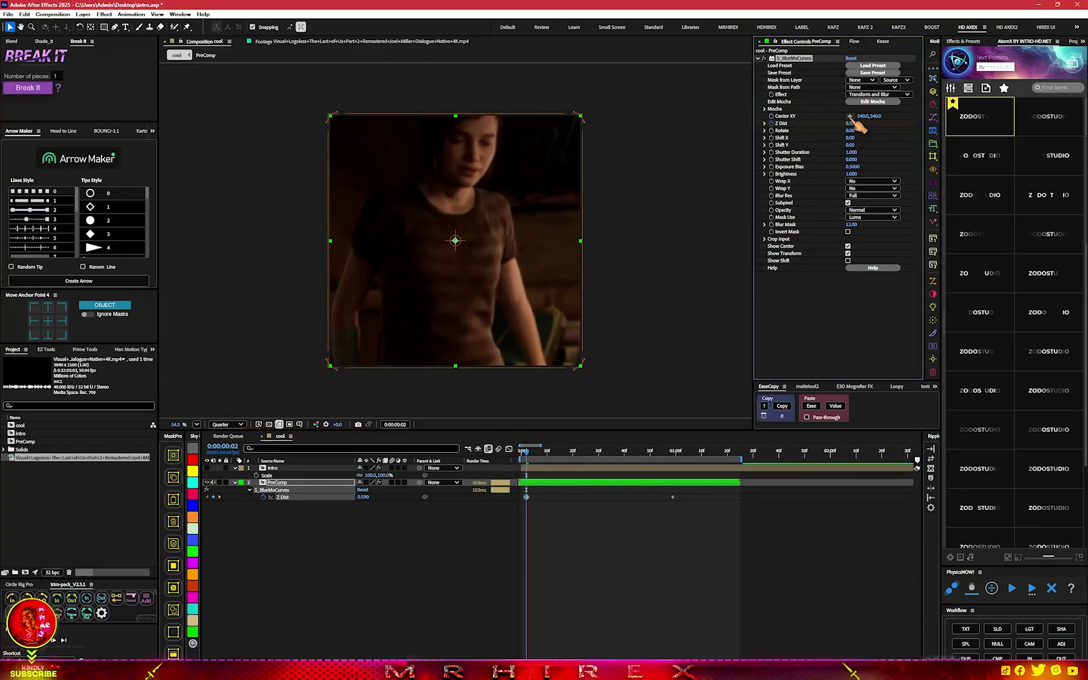
mouse_move(459, 246)
left_mouse_down()
mouse_move(473, 152)
mouse_move(464, 179)
left_mouse_up()
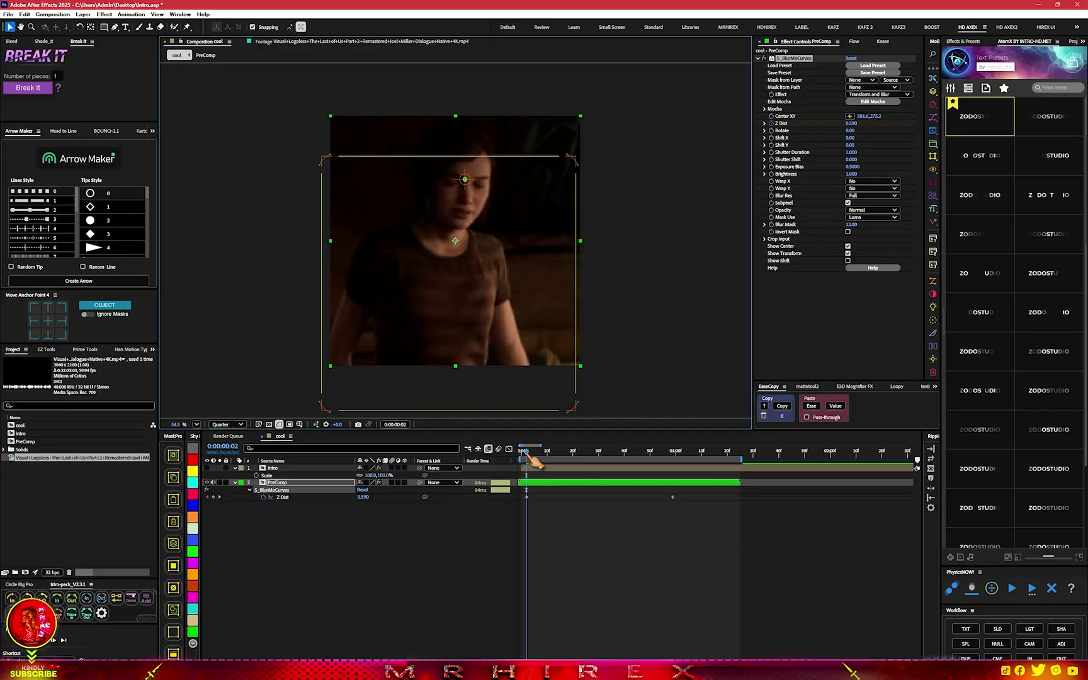
left_click_drag(528, 459, 710, 478)
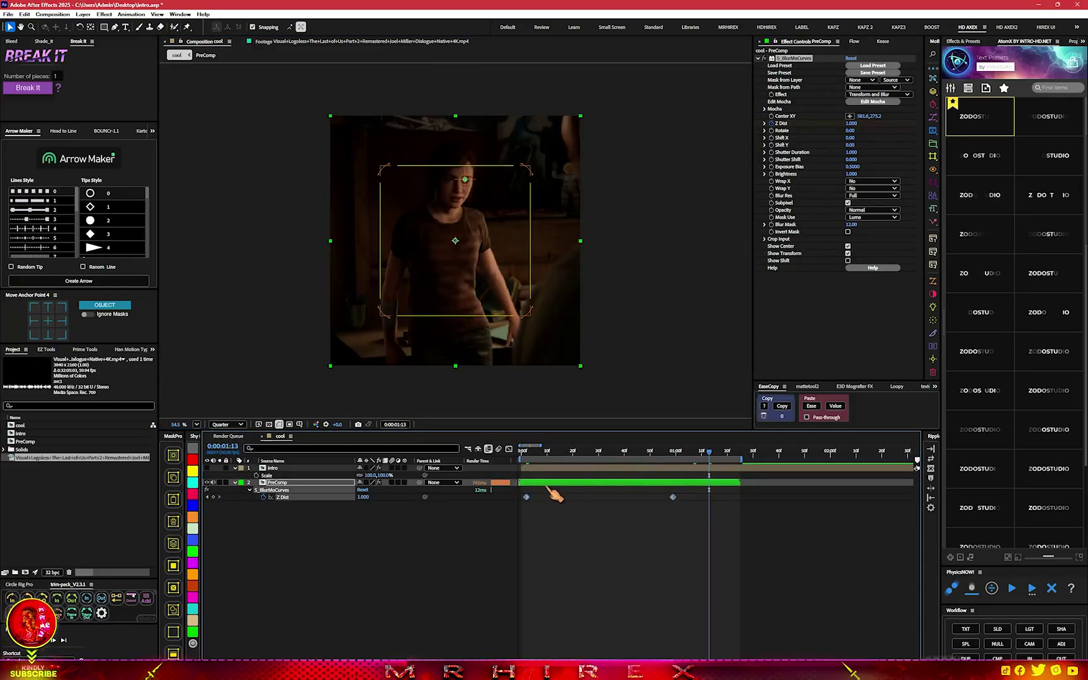
left_click_drag(714, 455, 676, 453)
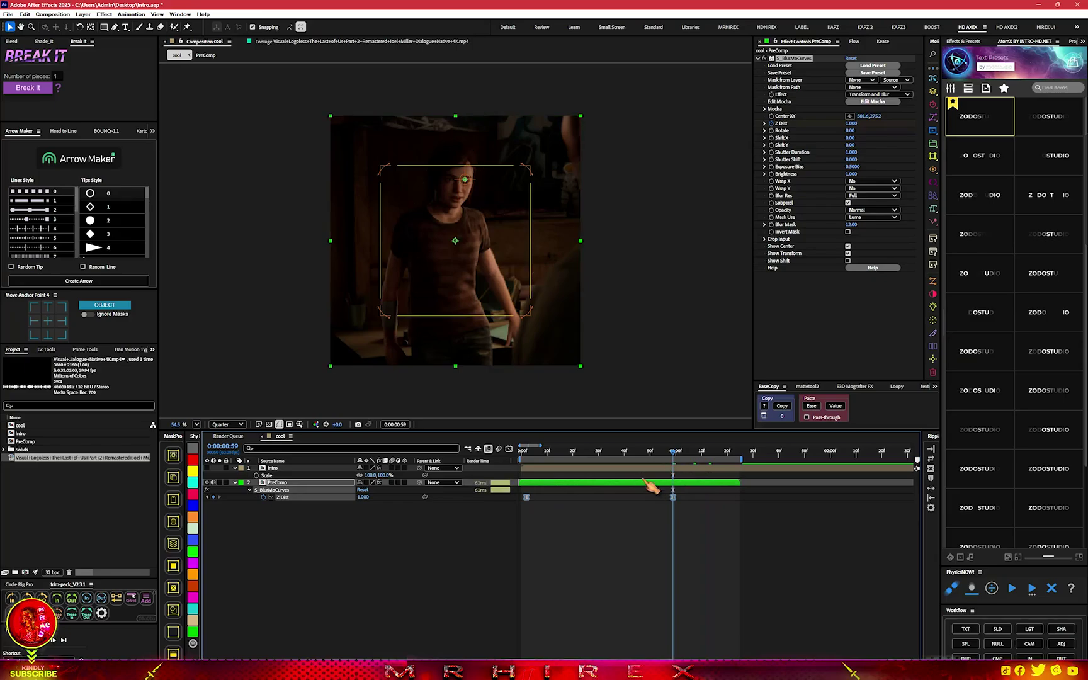
left_click(647, 470)
left_click(648, 479)
Align the Z Dist keyframes with the Completion keys and paste the Completion easing onto them.
key("u")
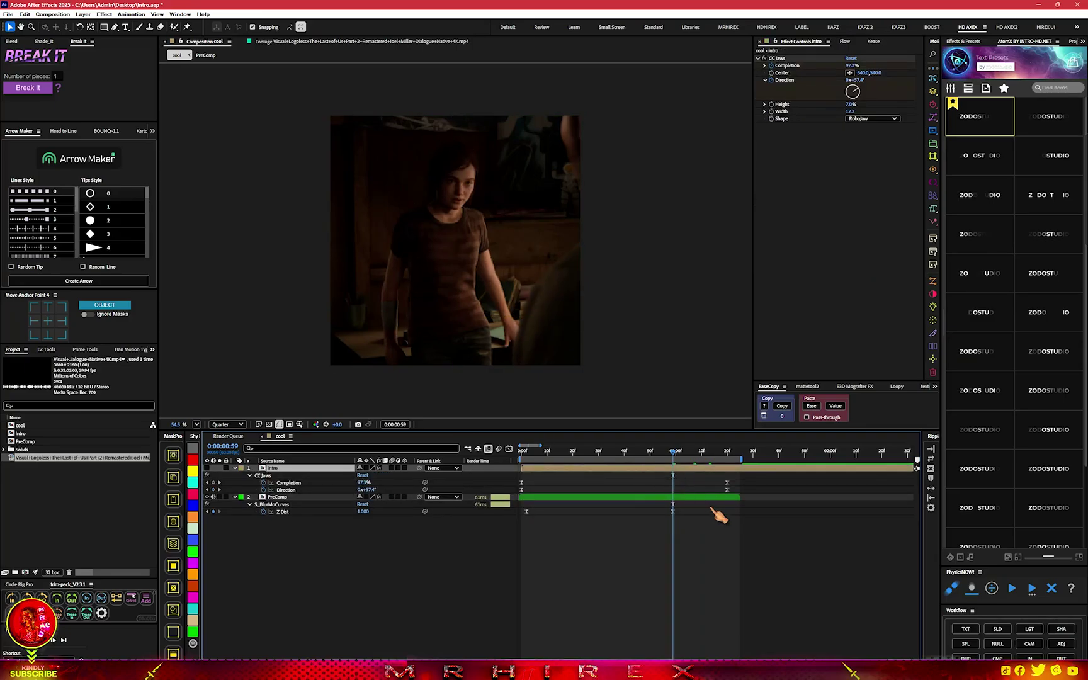
left_click_drag(671, 511, 728, 513)
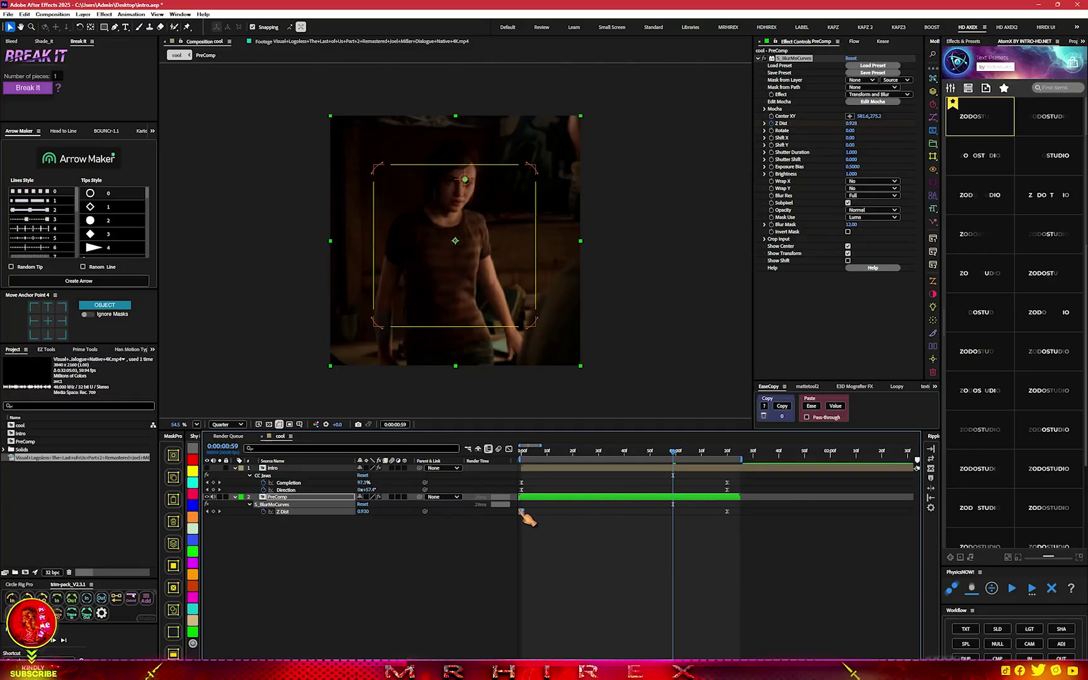
left_click_drag(526, 512, 521, 511)
left_click_drag(742, 511, 479, 532)
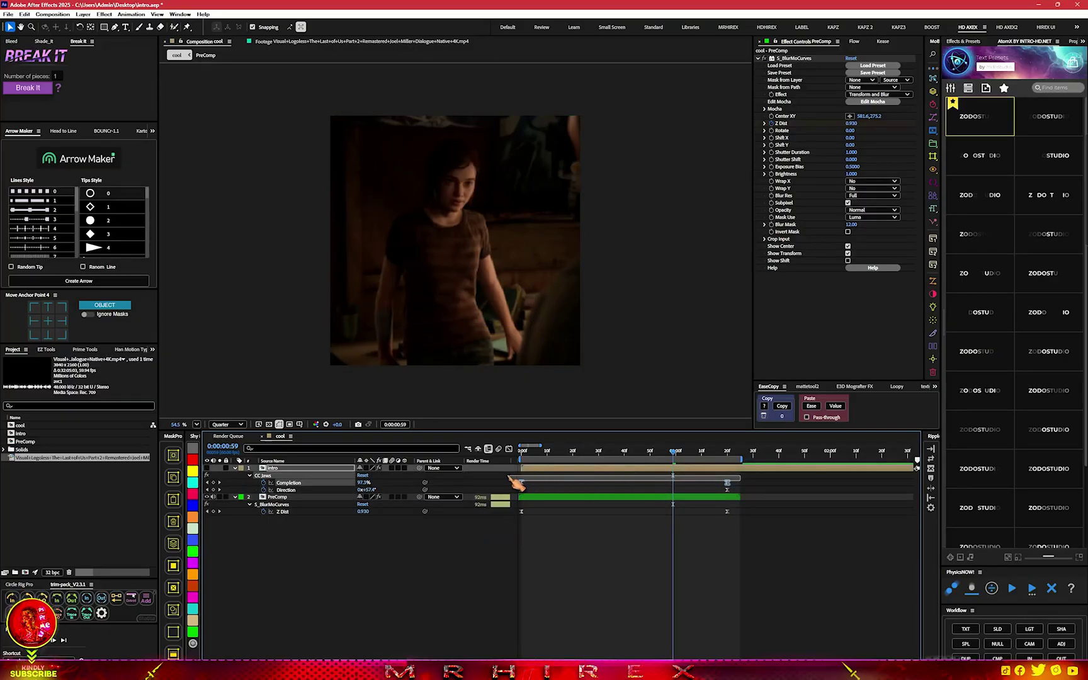
left_click_drag(744, 484, 501, 476)
left_click(782, 406)
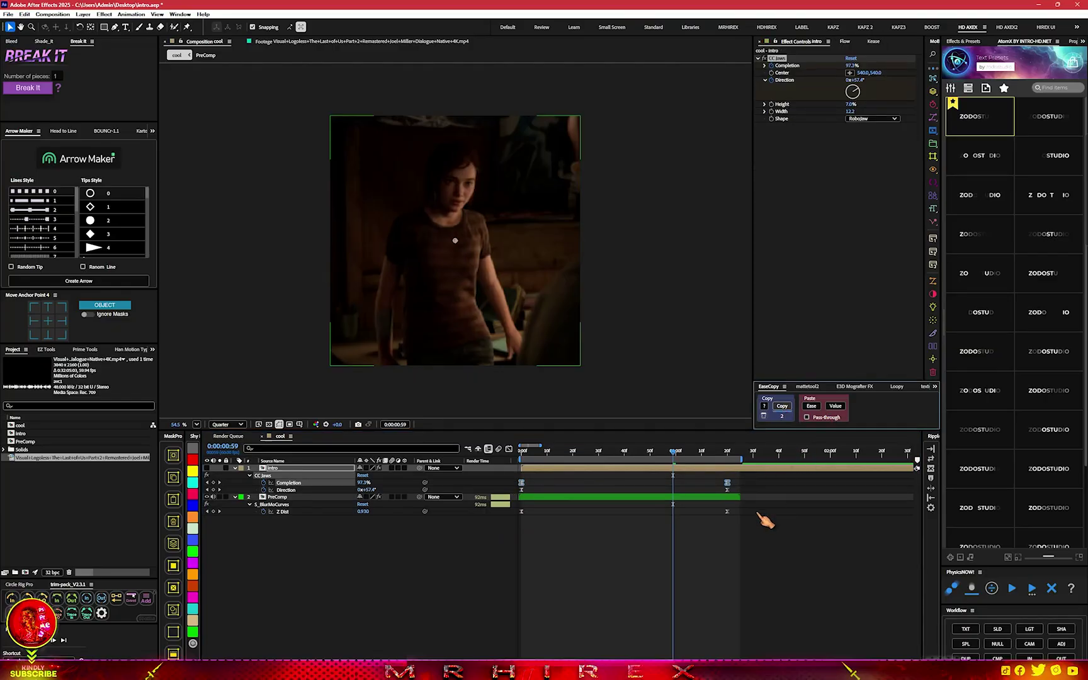
left_click_drag(746, 507, 504, 540)
left_click(811, 407)
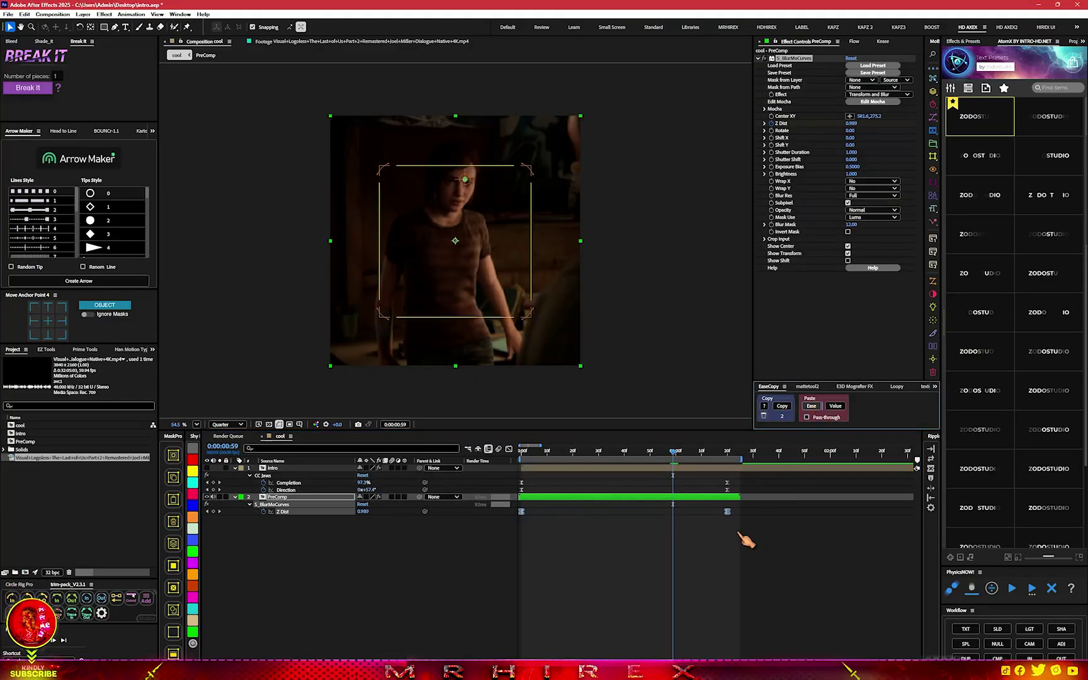
left_click_drag(728, 511, 741, 511)
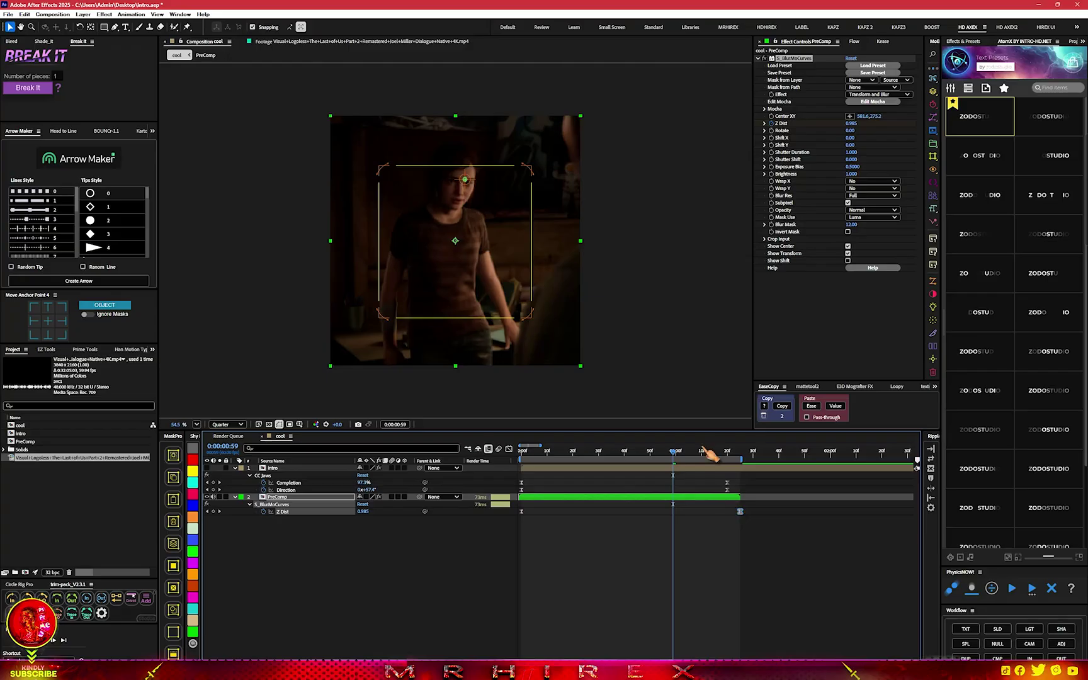
Preview the animation from the start and open the intro composition.
left_click_drag(686, 459, 457, 462)
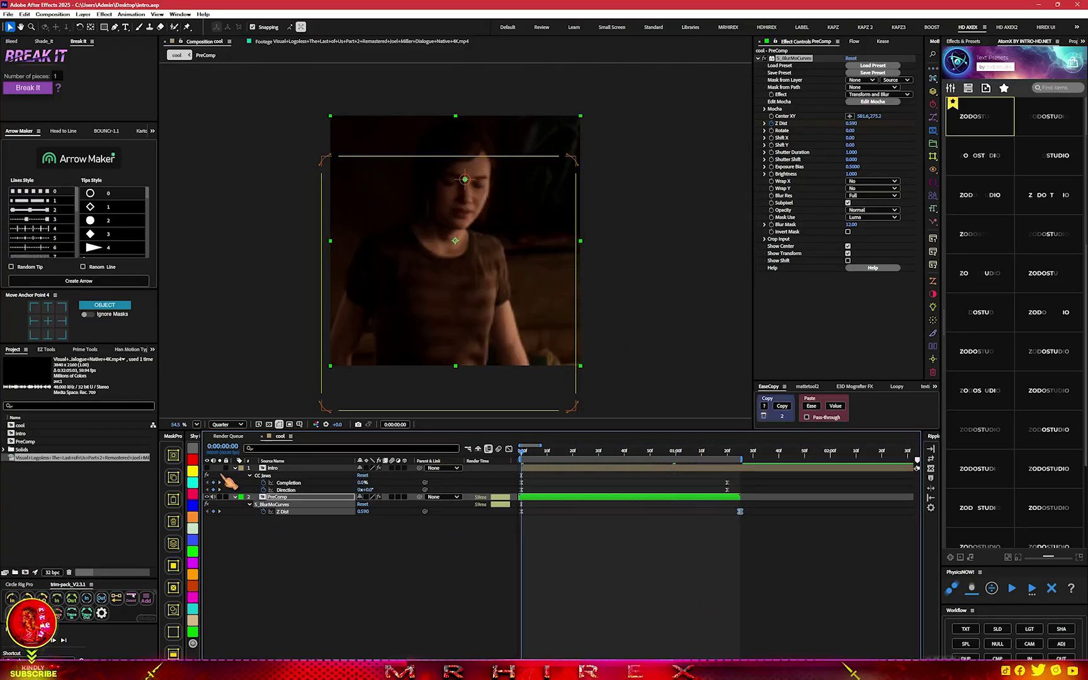
key("space")
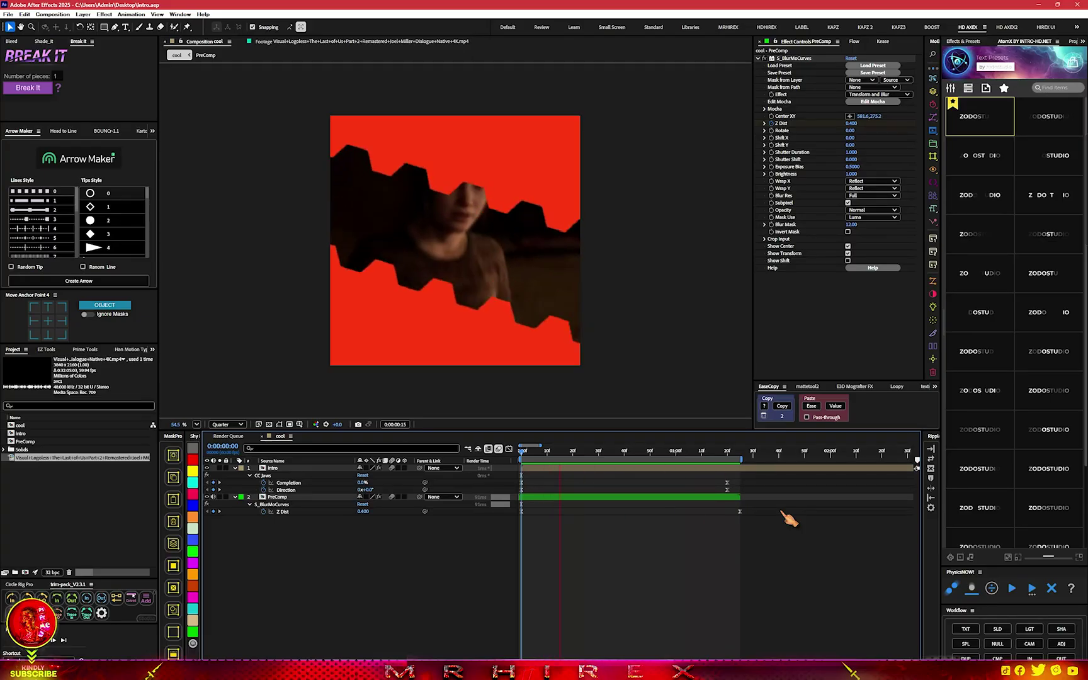
left_click_drag(522, 451, 532, 458)
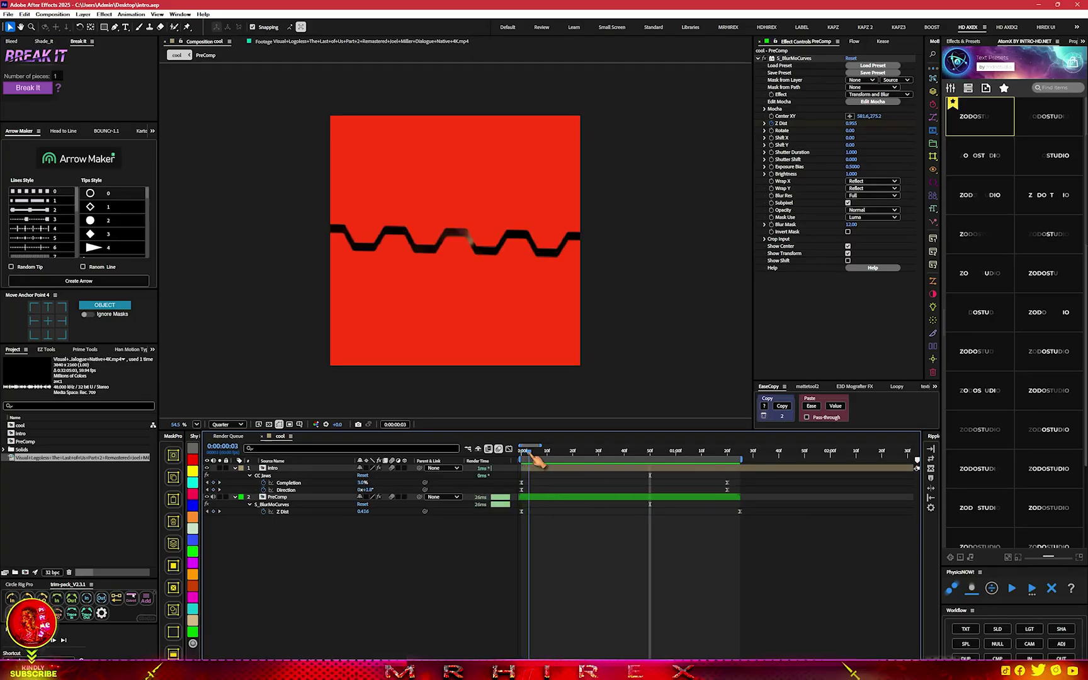
double_click(284, 469)
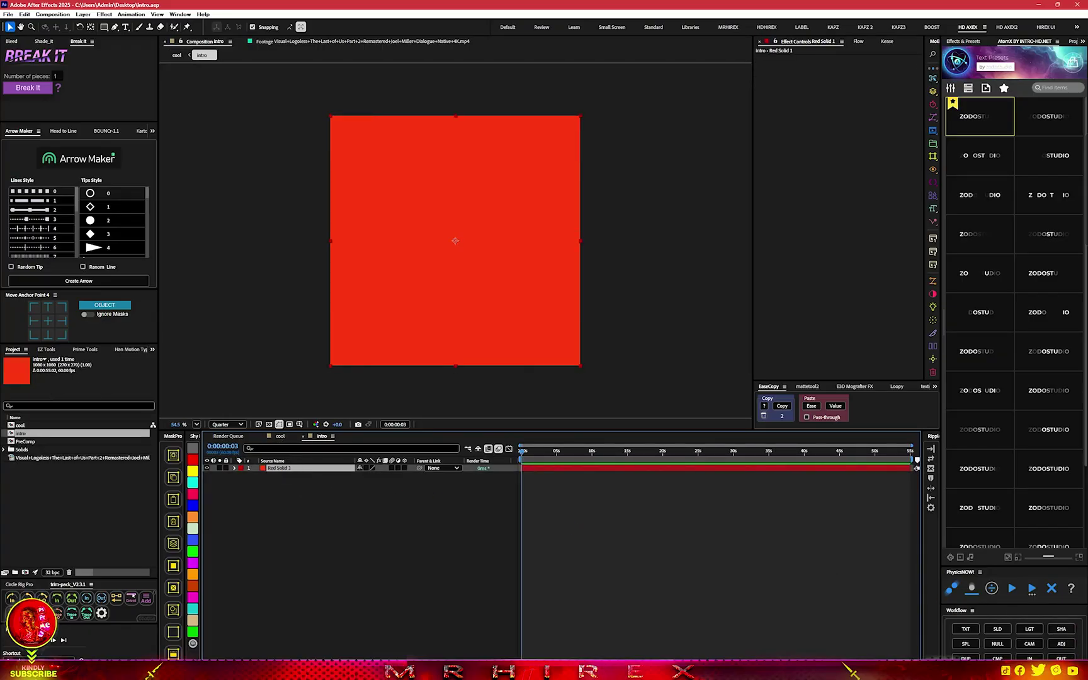
Precompose the red solid, open PreComp, and apply BCC Grunge to Red Solid 1.
left_click(997, 658)
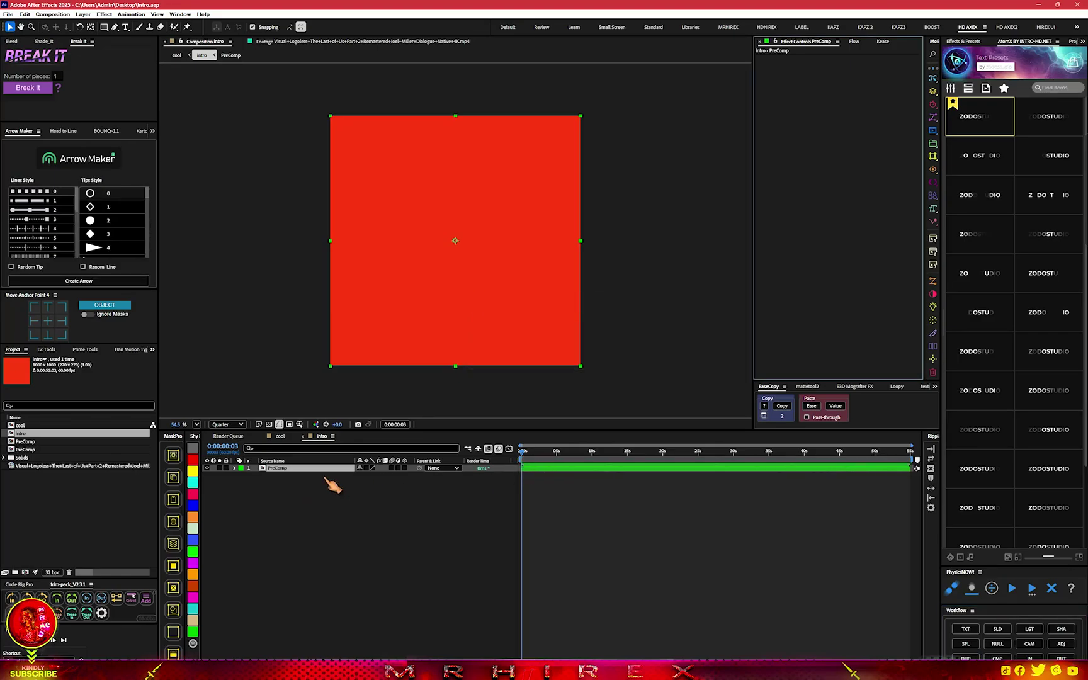
double_click(536, 472)
key("ctrl+space")
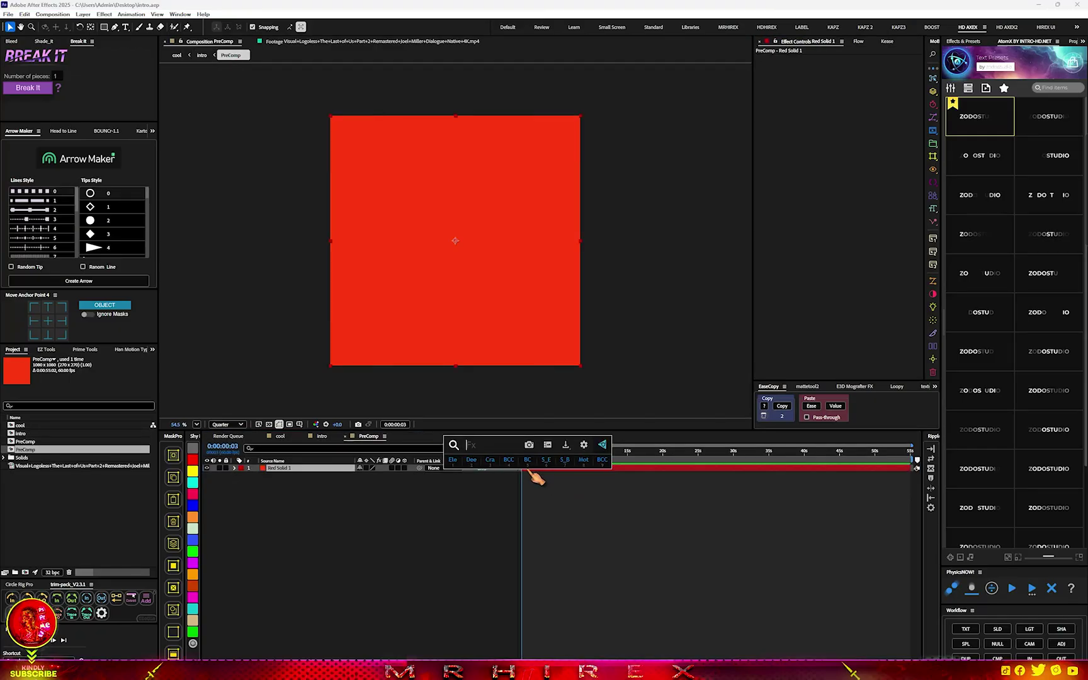
type("gr")
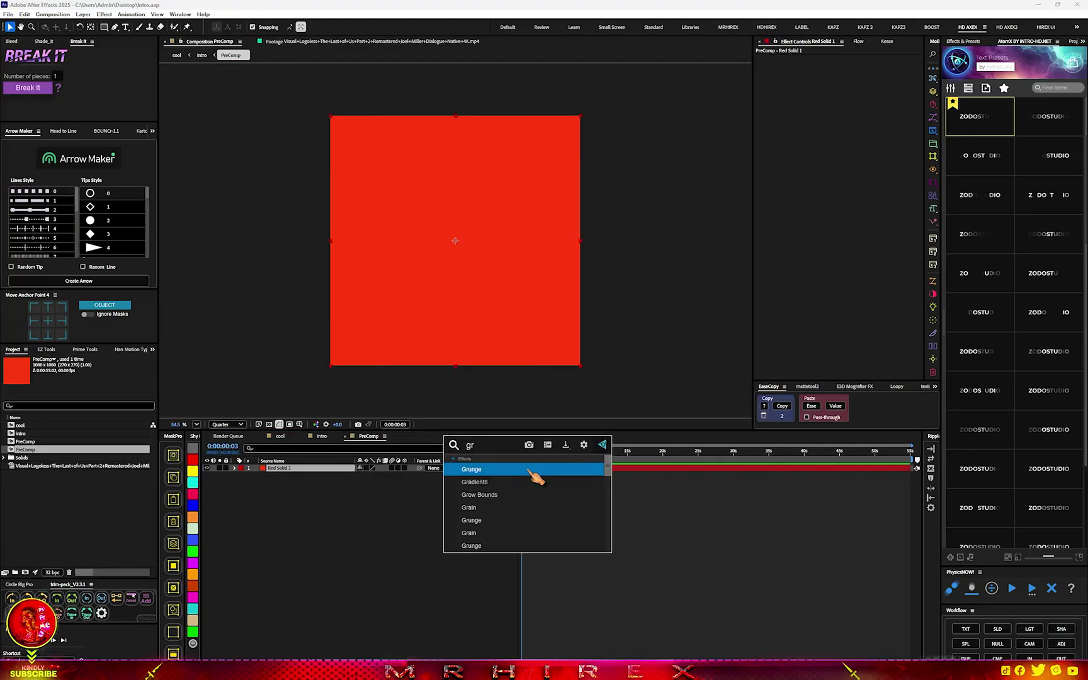
type("un")
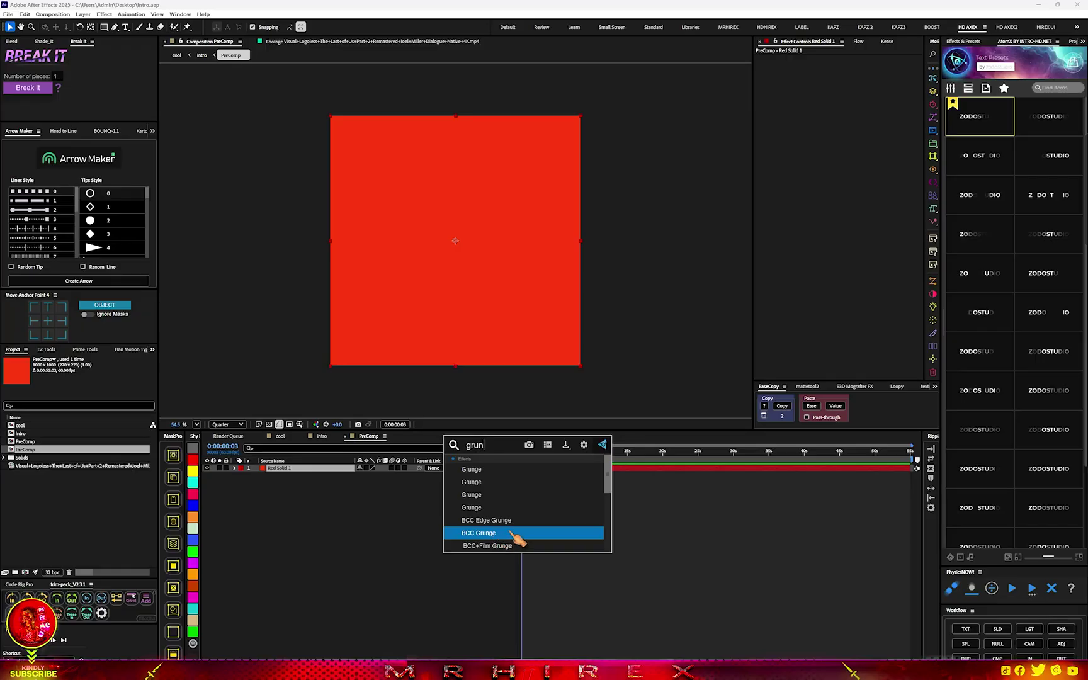
left_click(515, 533)
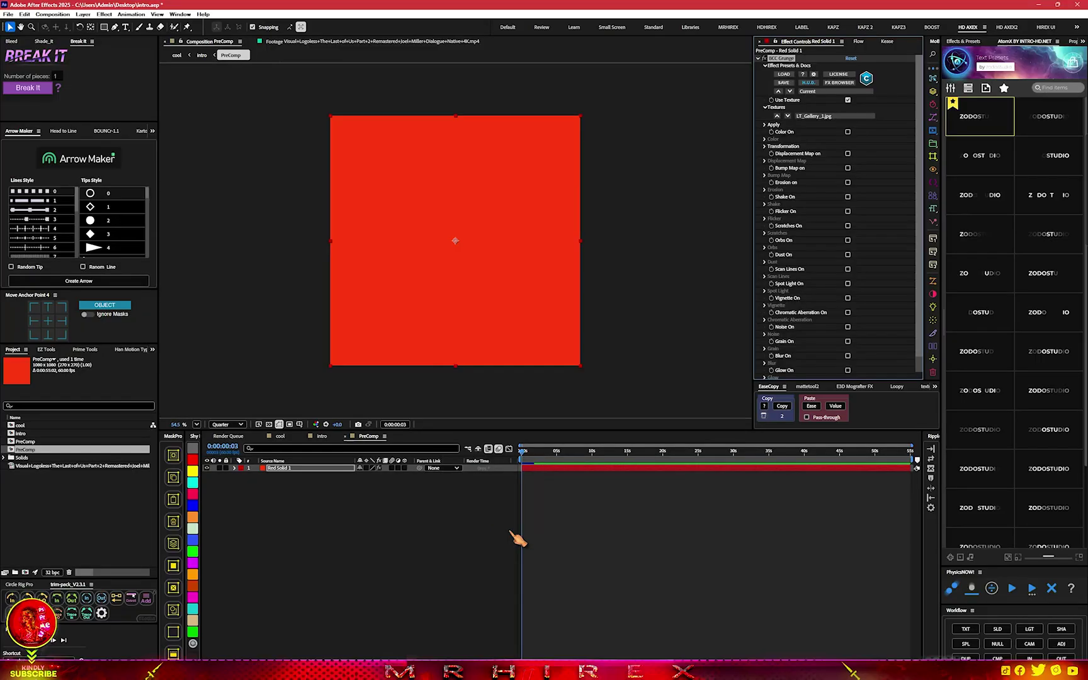
Try the HeavyMetal, MeltingFilmGrunge and PainterlyGrunge presets, then settle on JailHouse.
left_click(831, 92)
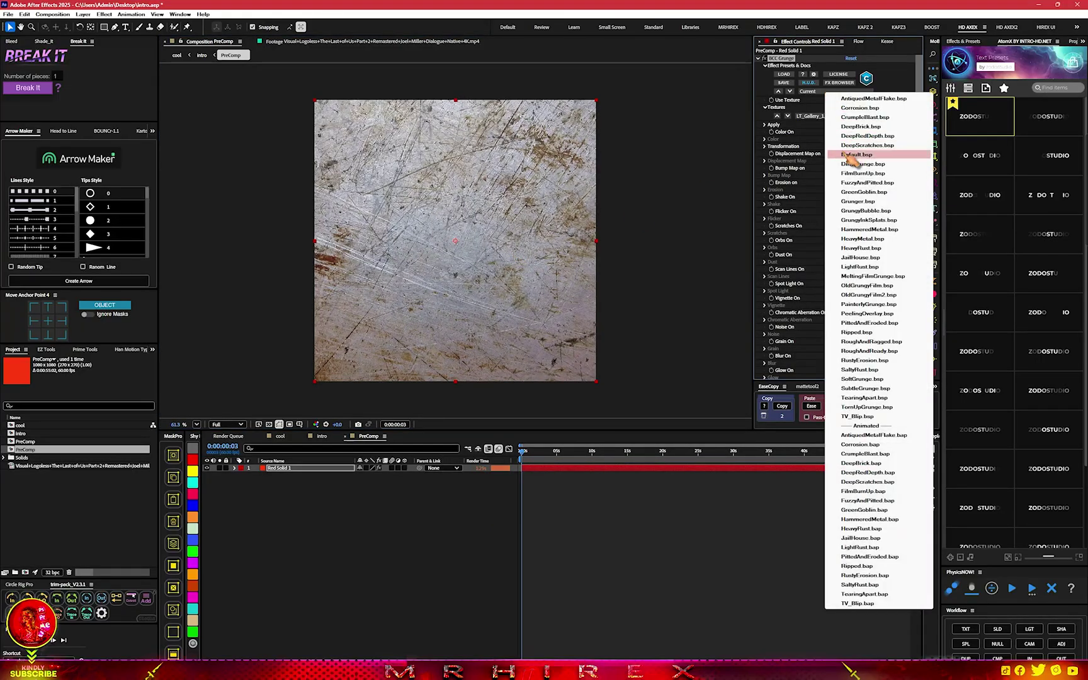
left_click(898, 275)
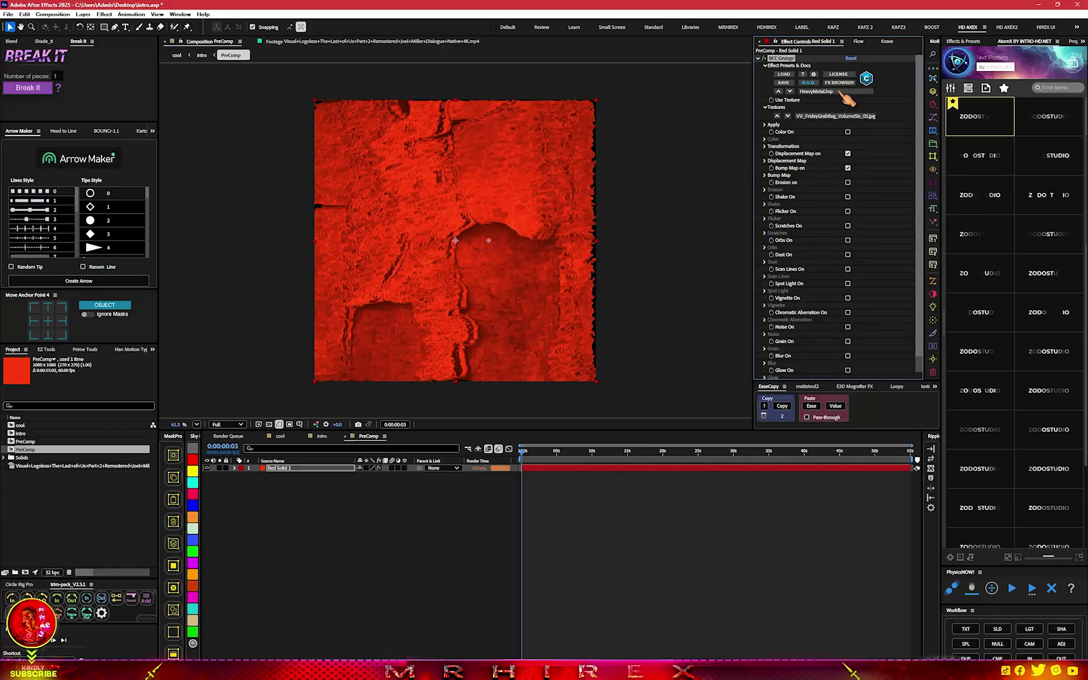
left_click(843, 94)
left_click(887, 275)
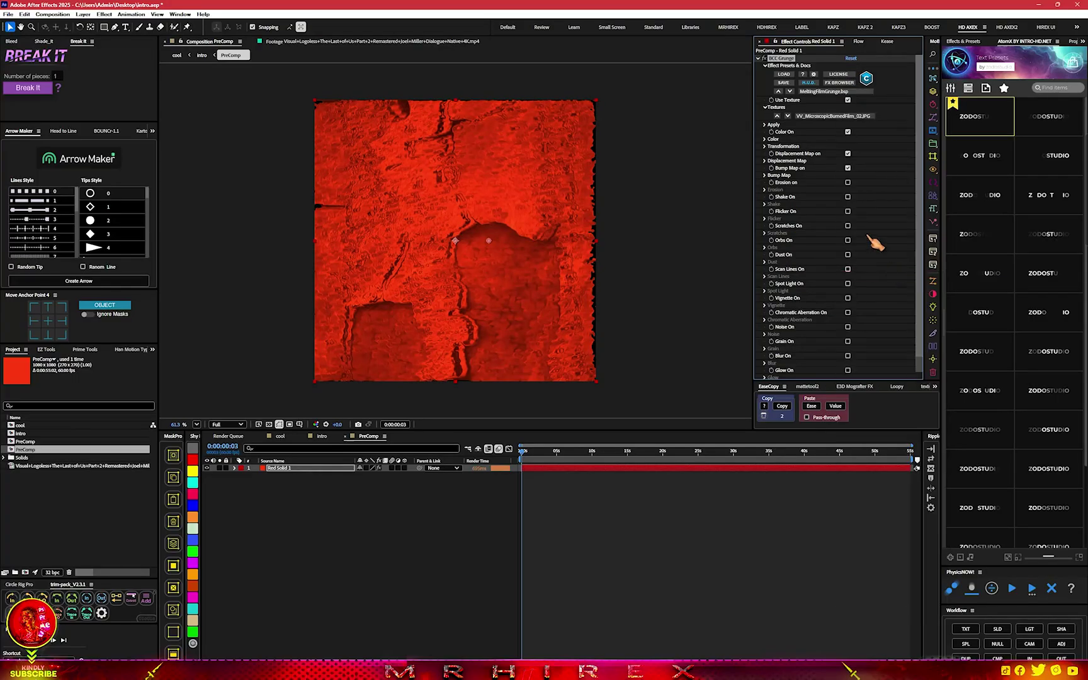
left_click(832, 94)
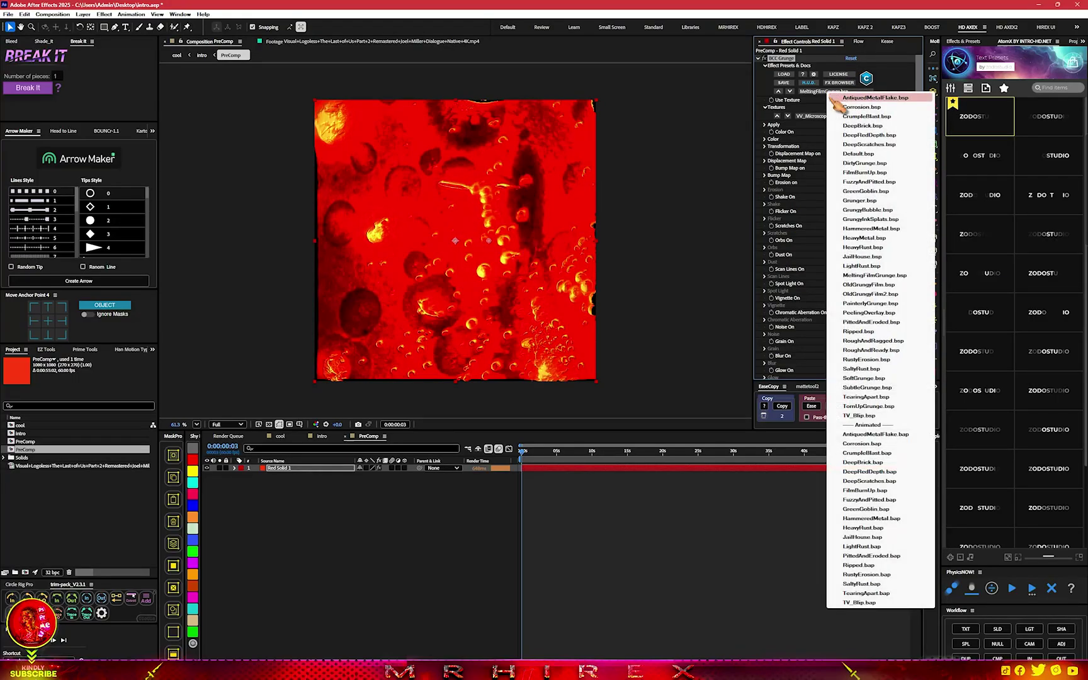
left_click(906, 304)
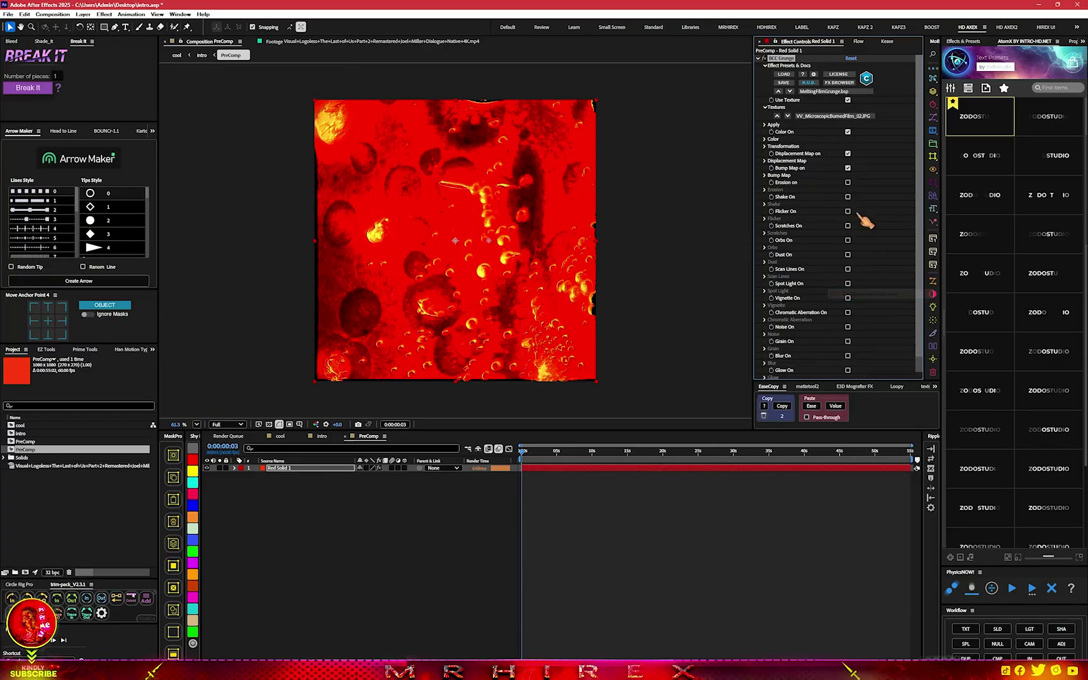
left_click(820, 93)
left_click(871, 258)
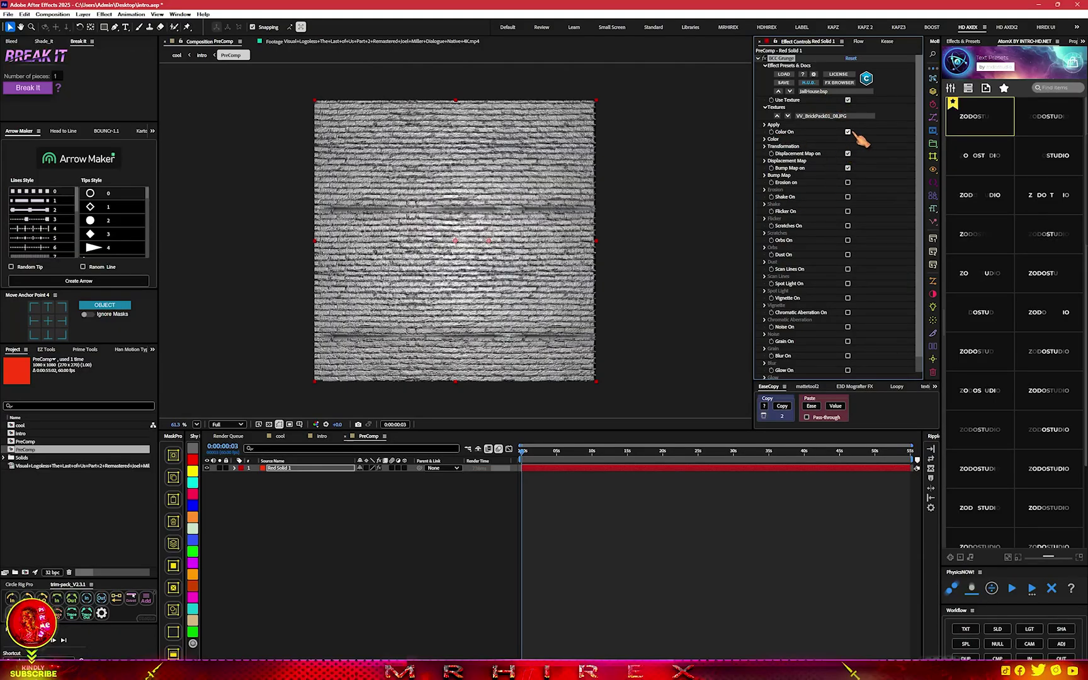
Tint the grunge orange-red (EB4B13) and raise the Tint Amount.
left_click(765, 139)
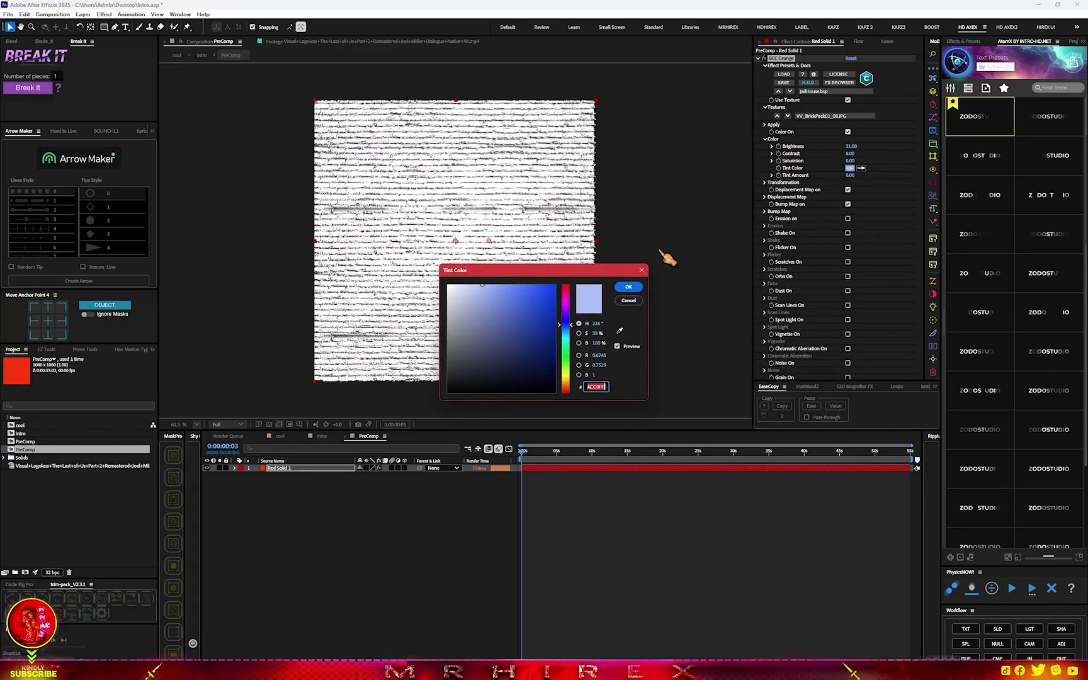
left_click_drag(567, 304, 569, 299)
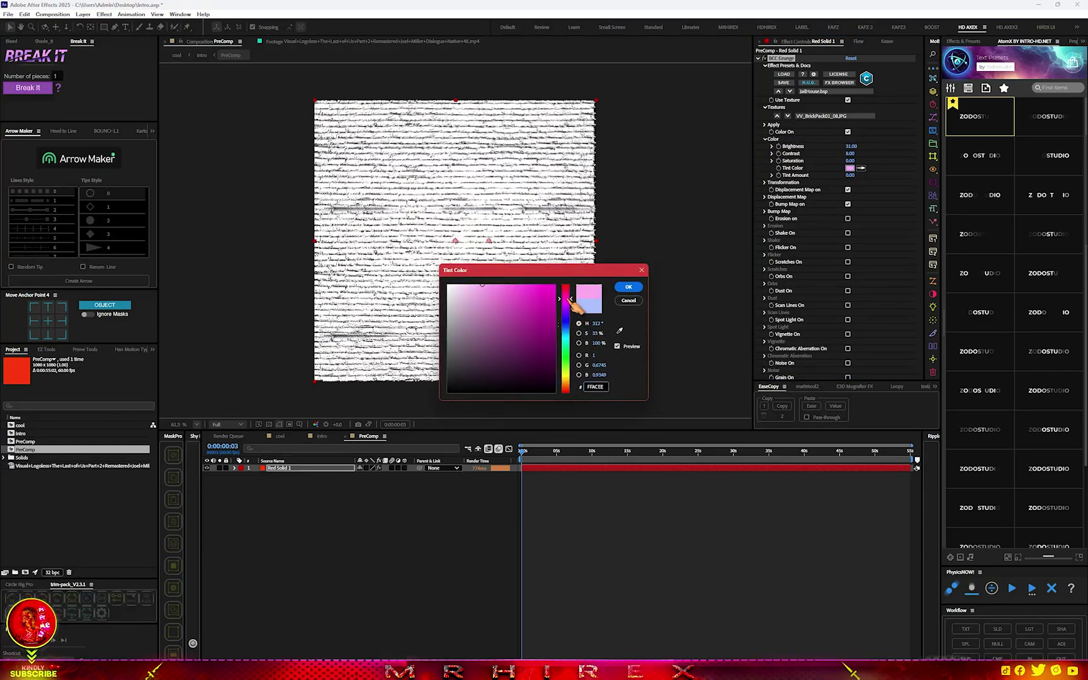
left_click(545, 292)
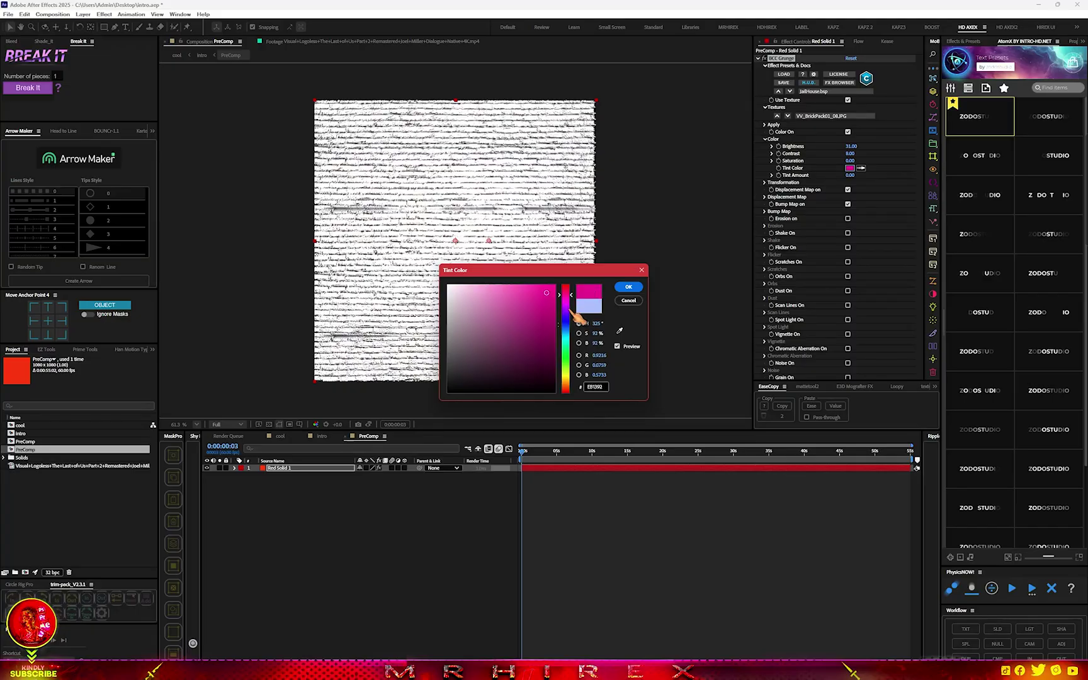
left_click(572, 386)
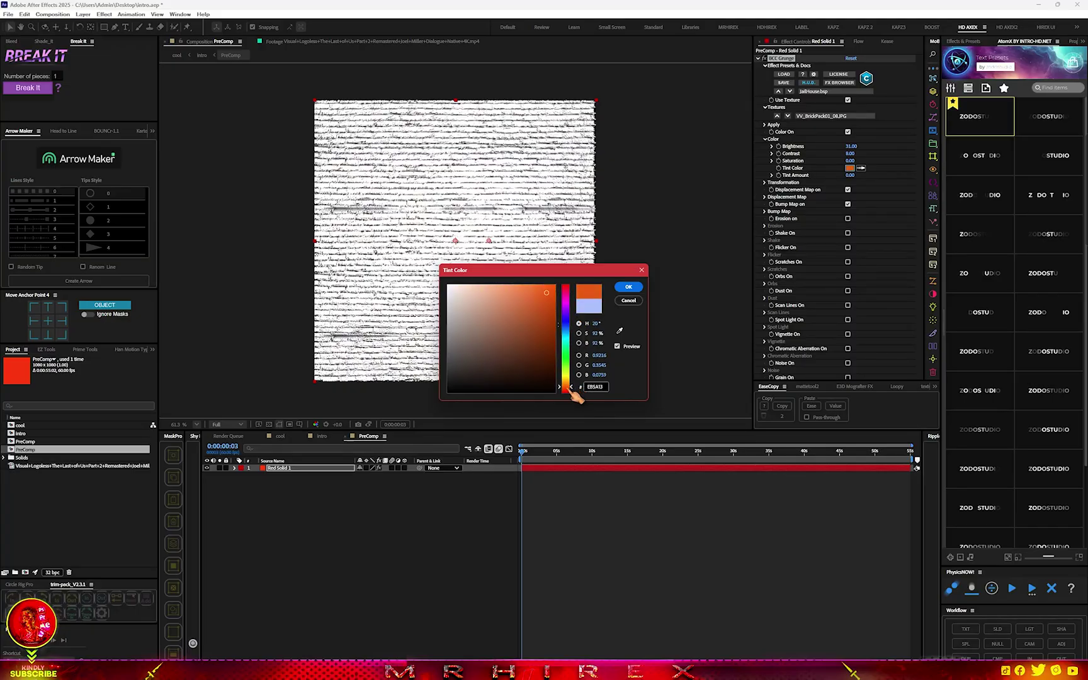
left_click(628, 288)
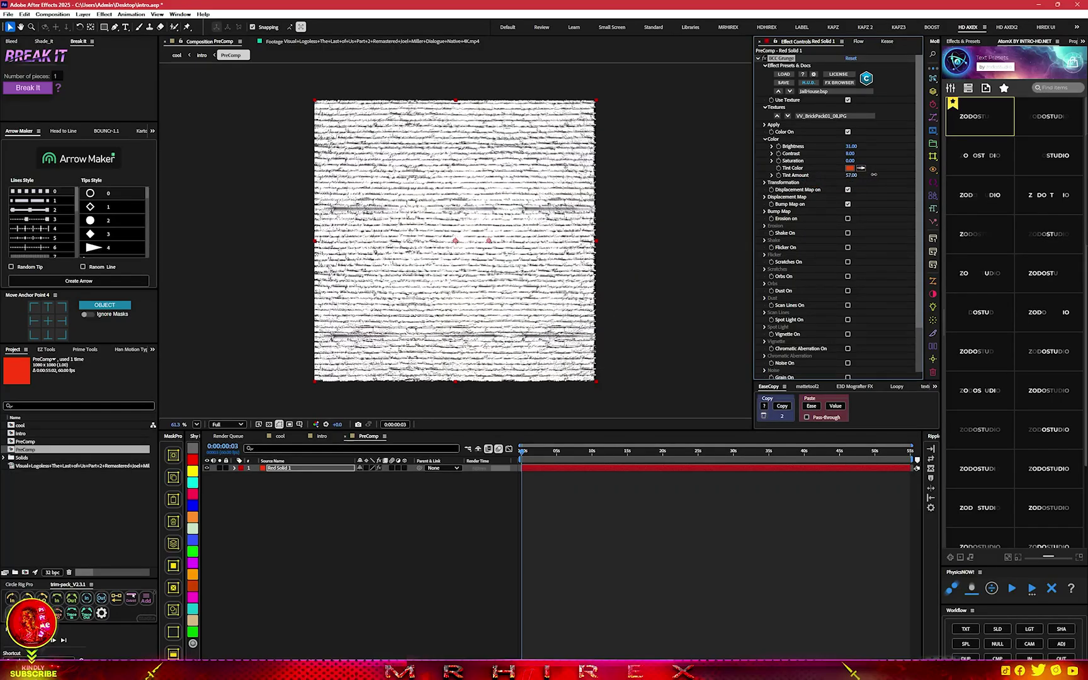
left_click_drag(873, 175, 912, 174)
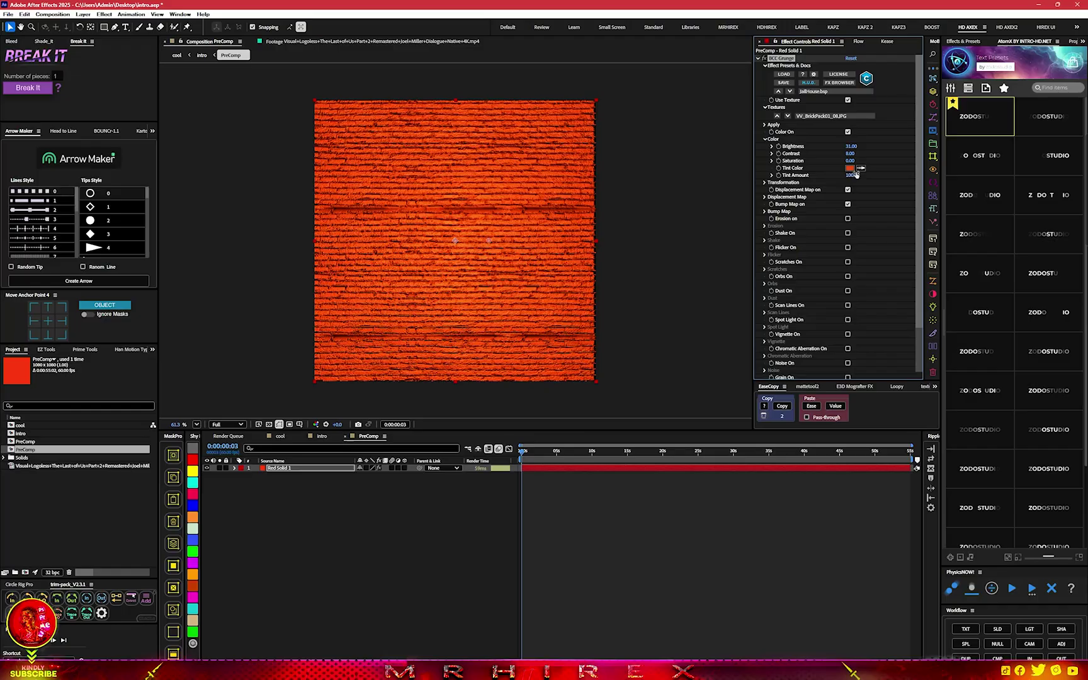
Switch the texture to VV_SubtleGrunge_03 and check it in the cool comp at Full resolution.
left_click(777, 116)
left_click(777, 117)
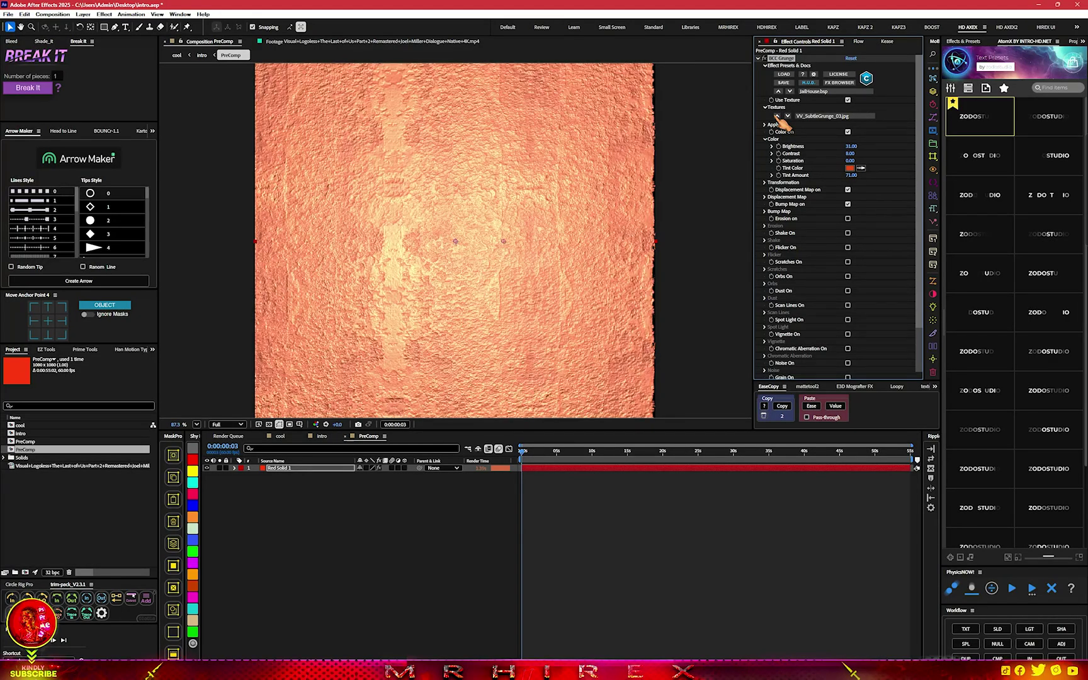
left_click(280, 435)
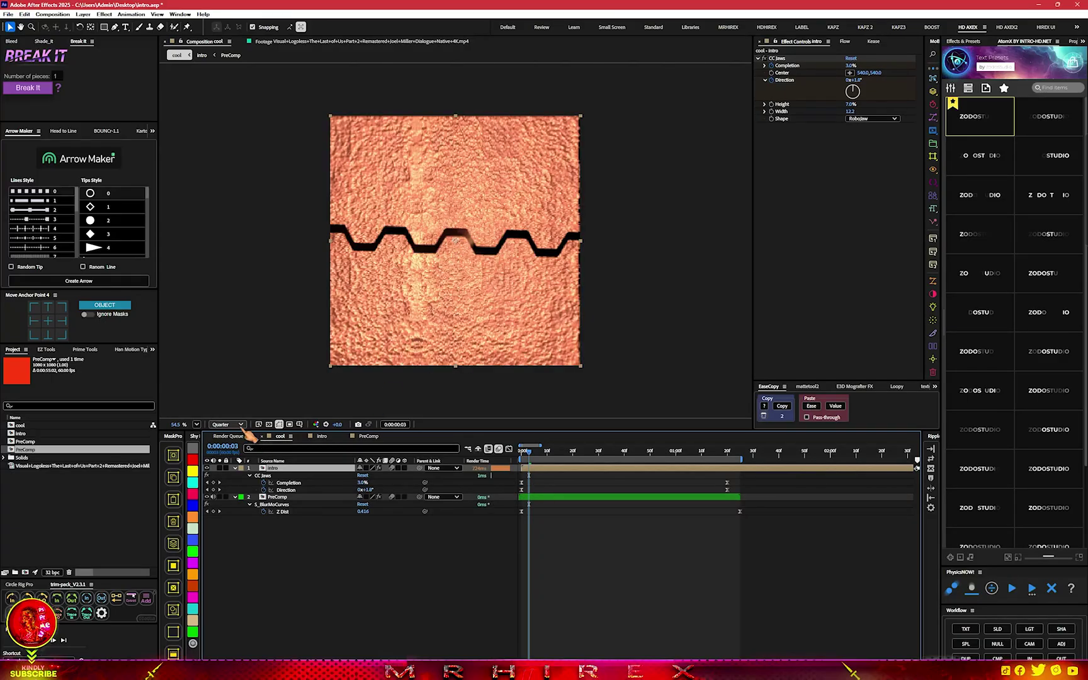
left_click(227, 424)
left_click(222, 440)
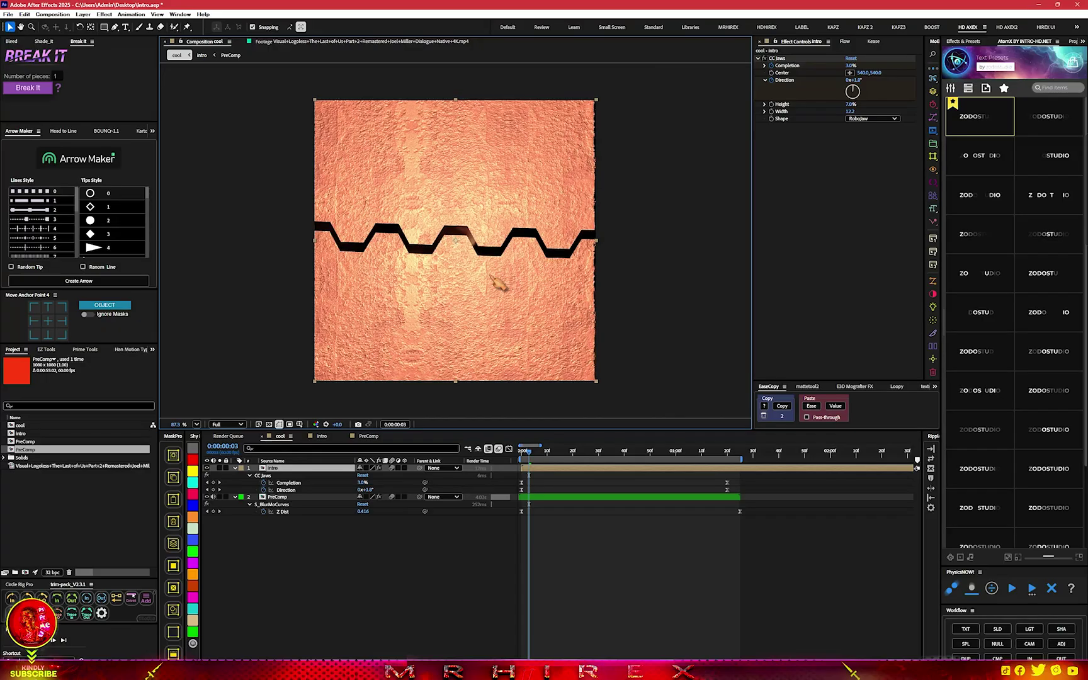
scroll(497, 283, "up", 3)
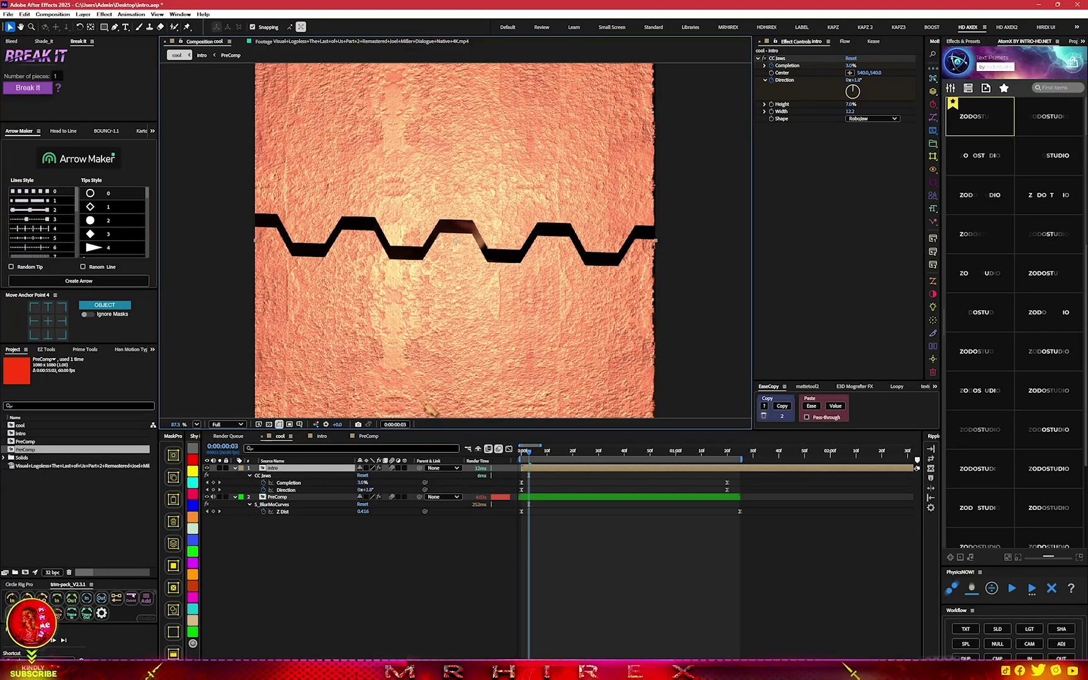
left_click(368, 435)
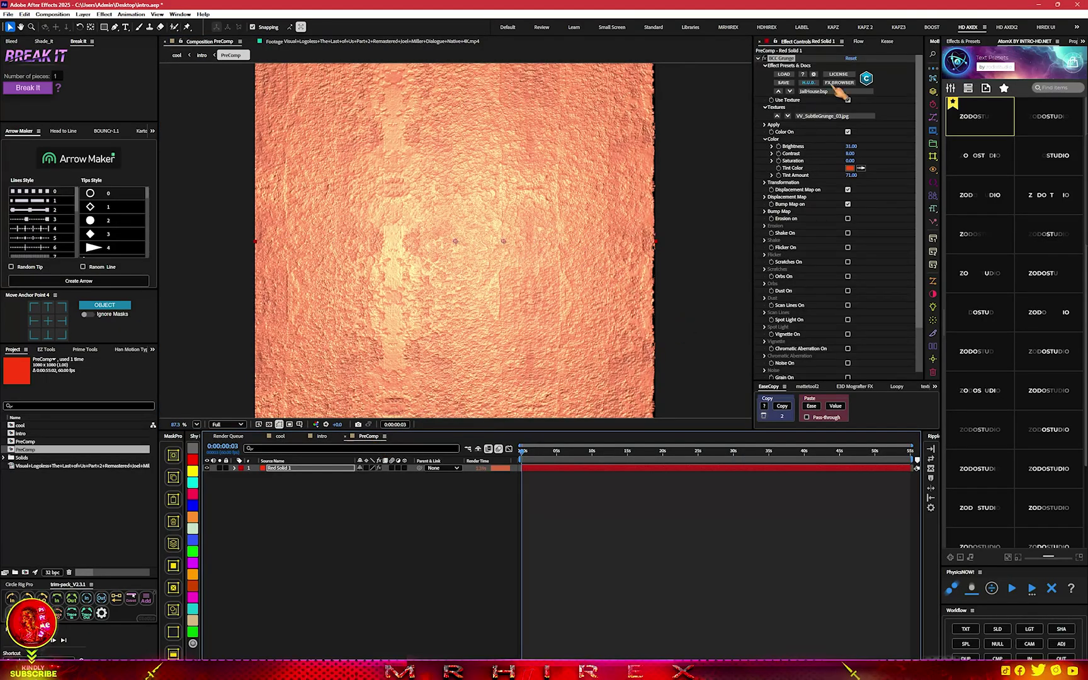
Turn on BCC Grunge bump mapping, erosion, scan lines and chromatic aberration on the red solid.
left_click(847, 204)
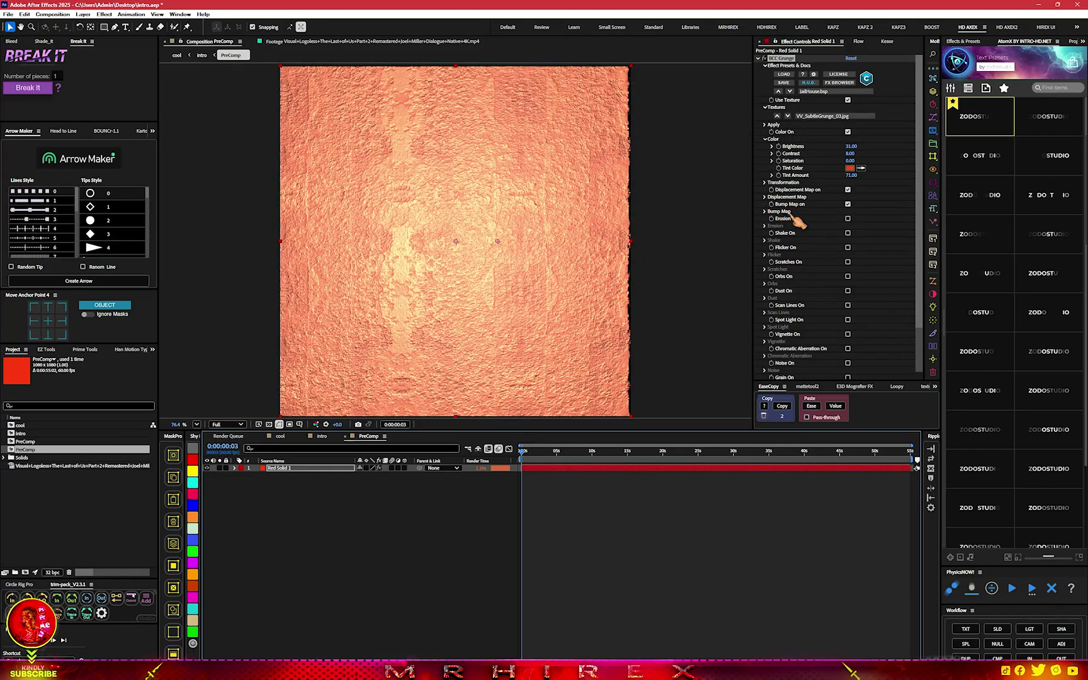
left_click(847, 219)
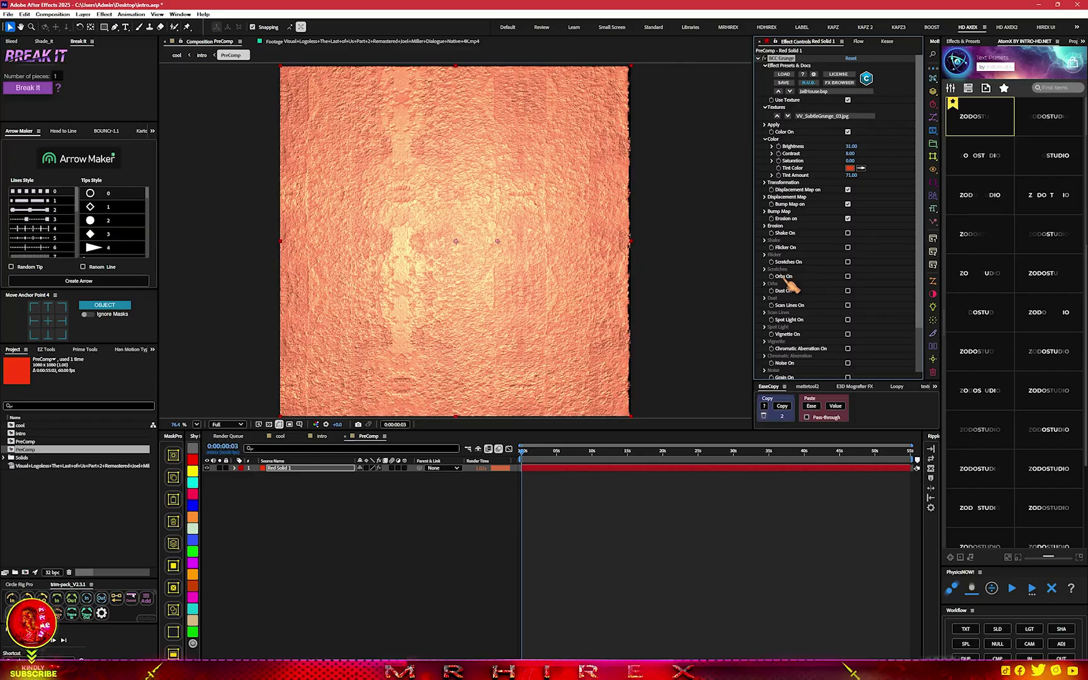
left_click(778, 226)
scroll(812, 359, "down", 3)
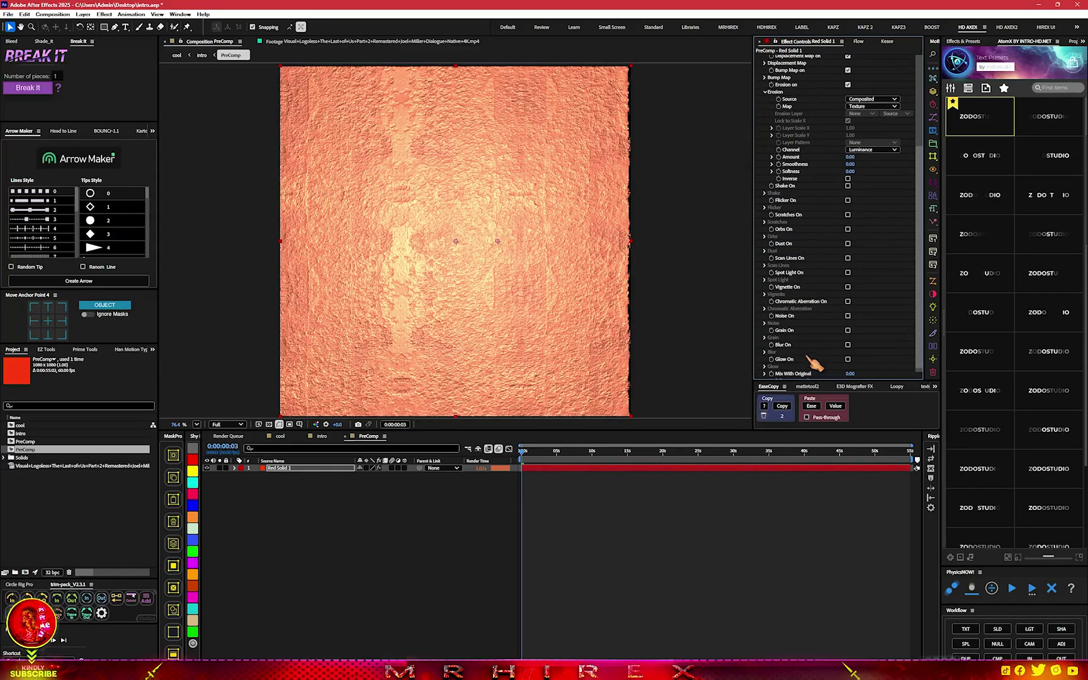
left_click(847, 258)
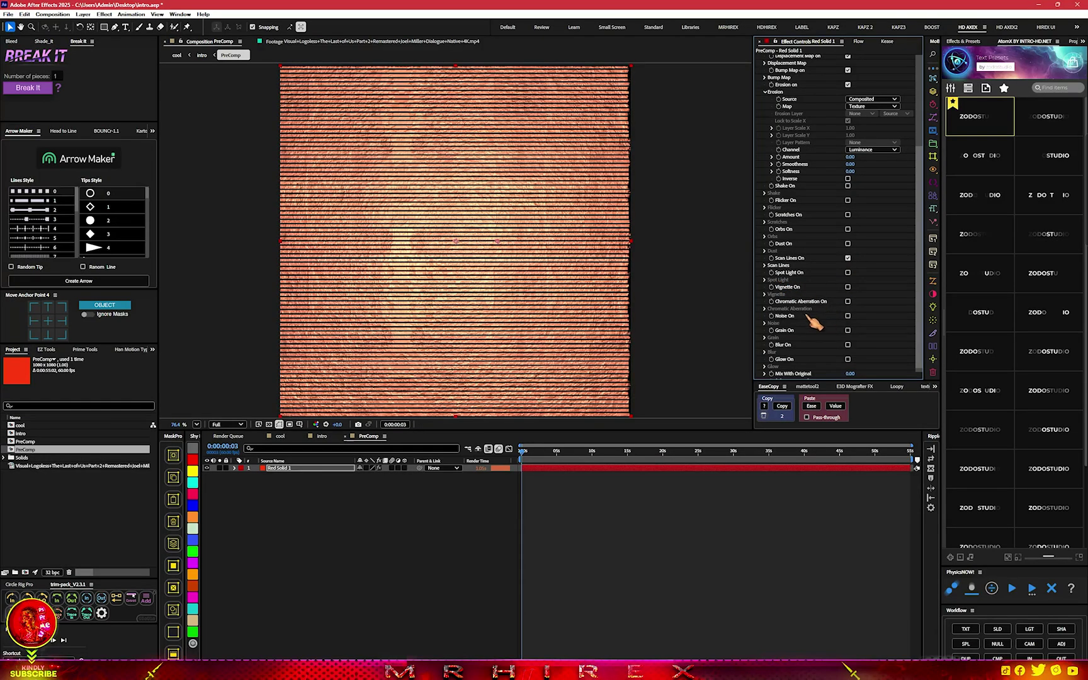
left_click(848, 300)
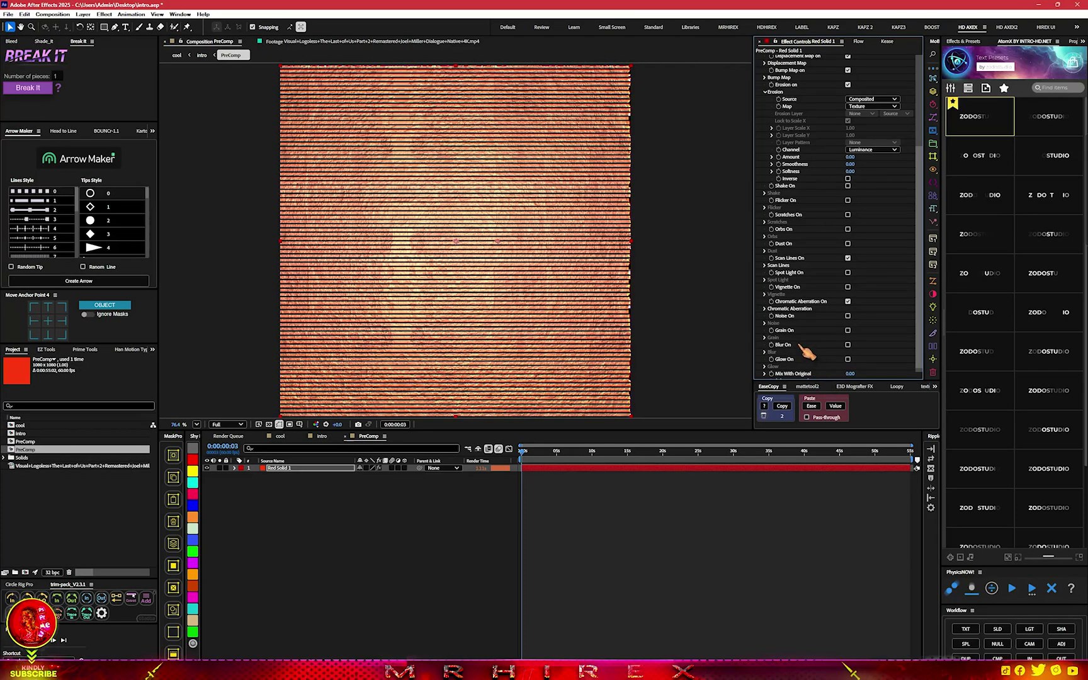
Switch the grunge texture to VV_NewportBoatyard_13.jpg, then open the PreComp composition.
scroll(806, 353, "up", 5)
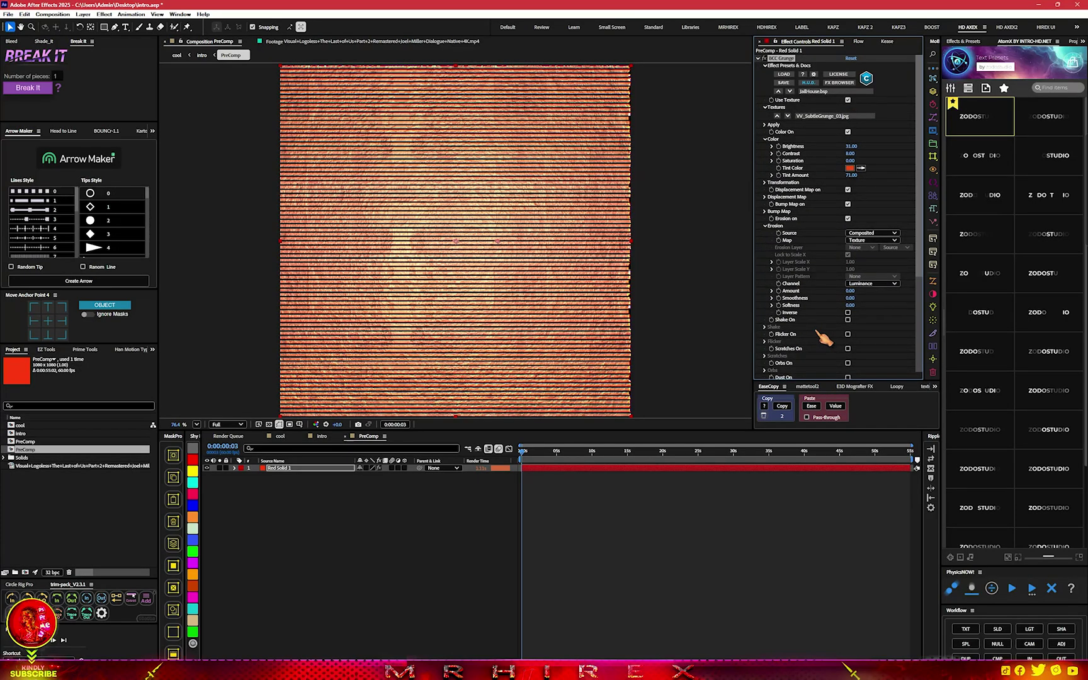
left_click(786, 116)
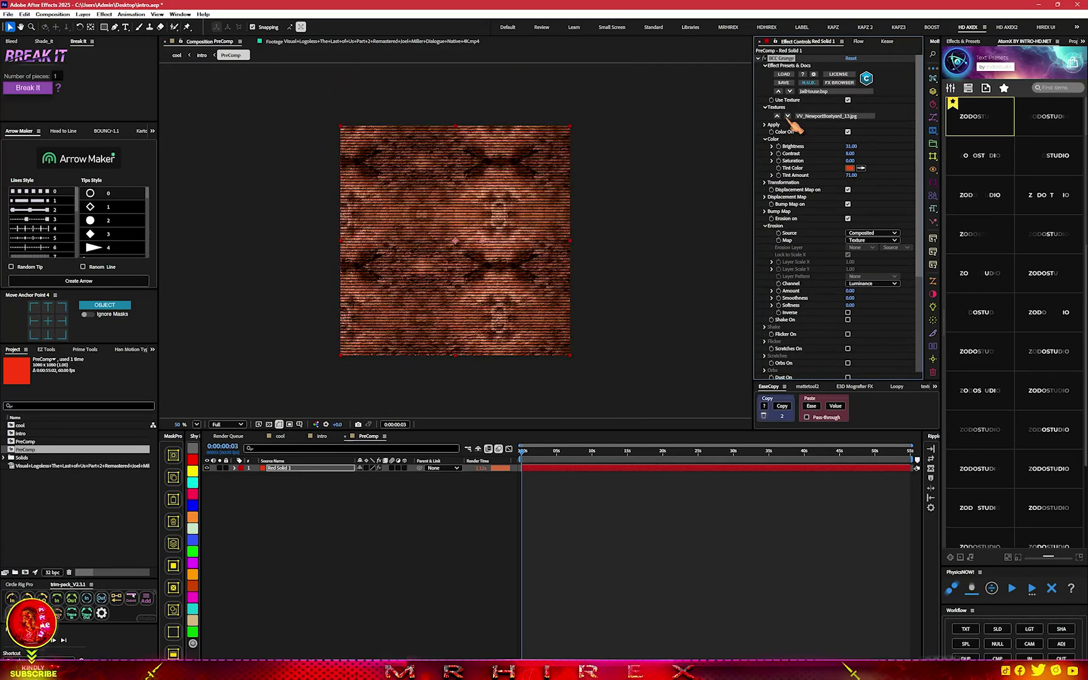
left_click(277, 435)
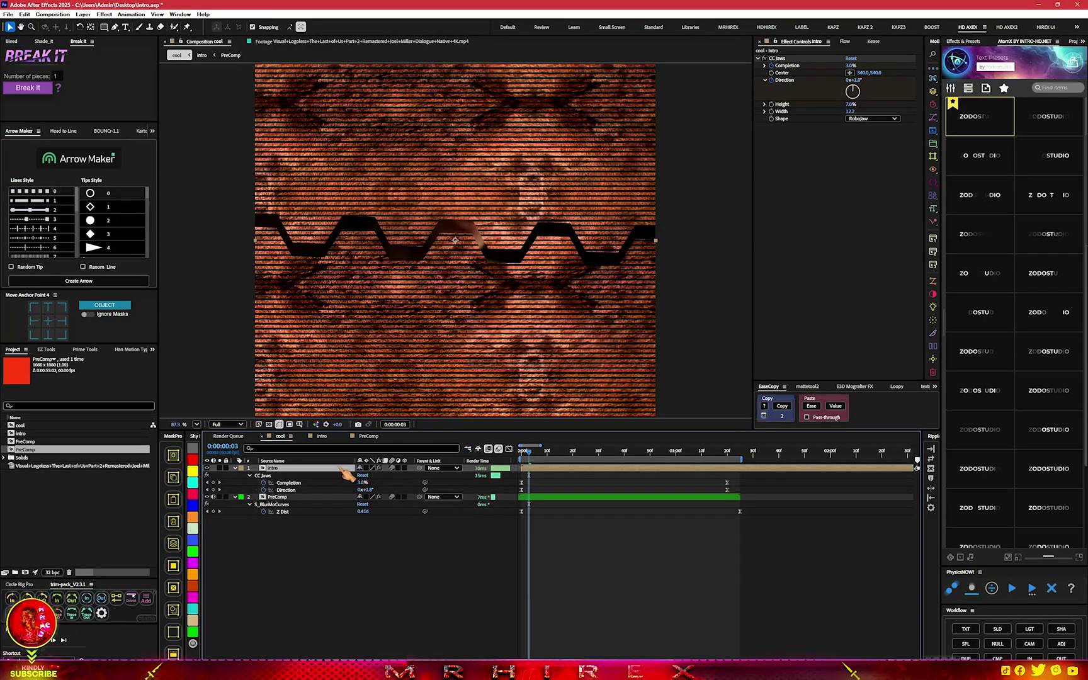
left_click(370, 436)
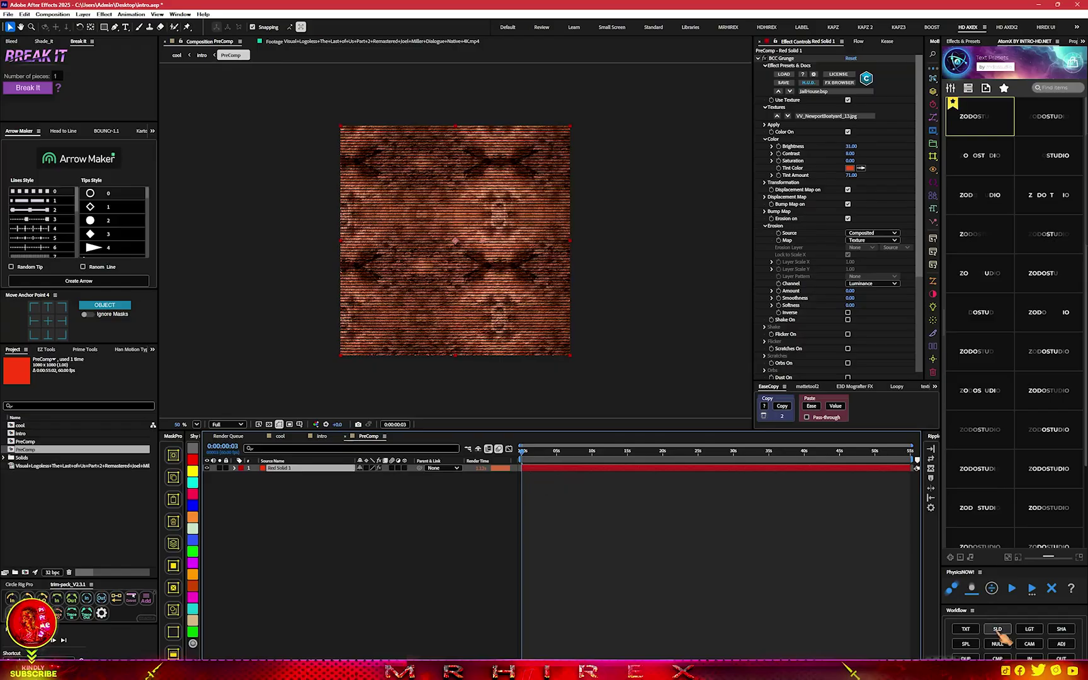
Add a white MRHIREX text layer in Ghostly Panic at 136 px to PreComp.
left_click(964, 629)
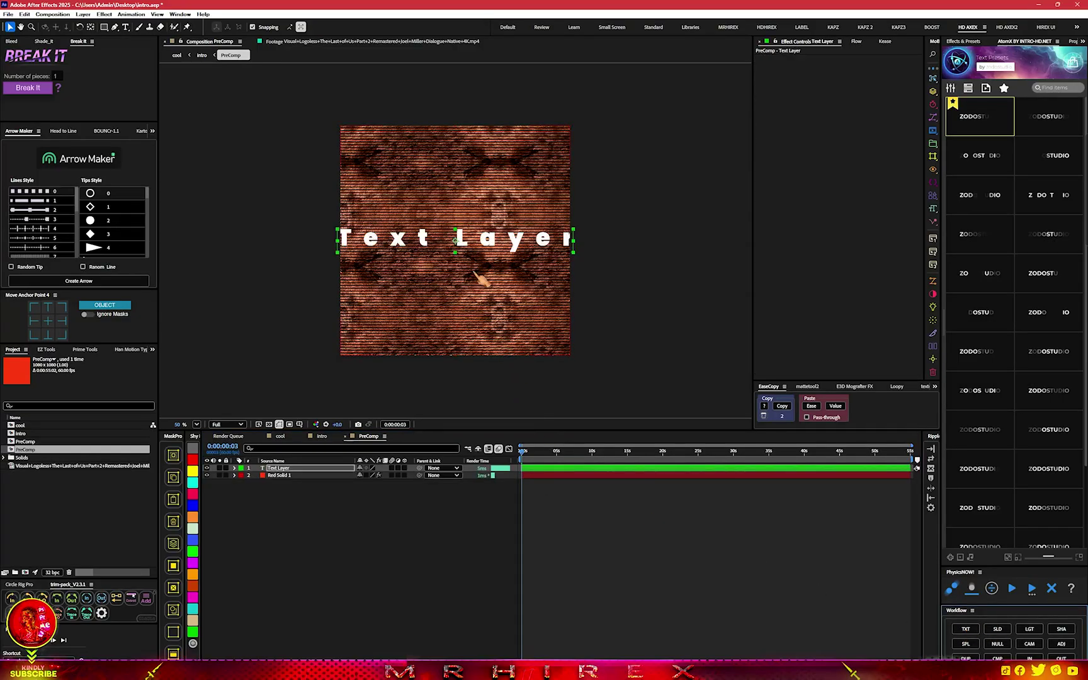
double_click(492, 242)
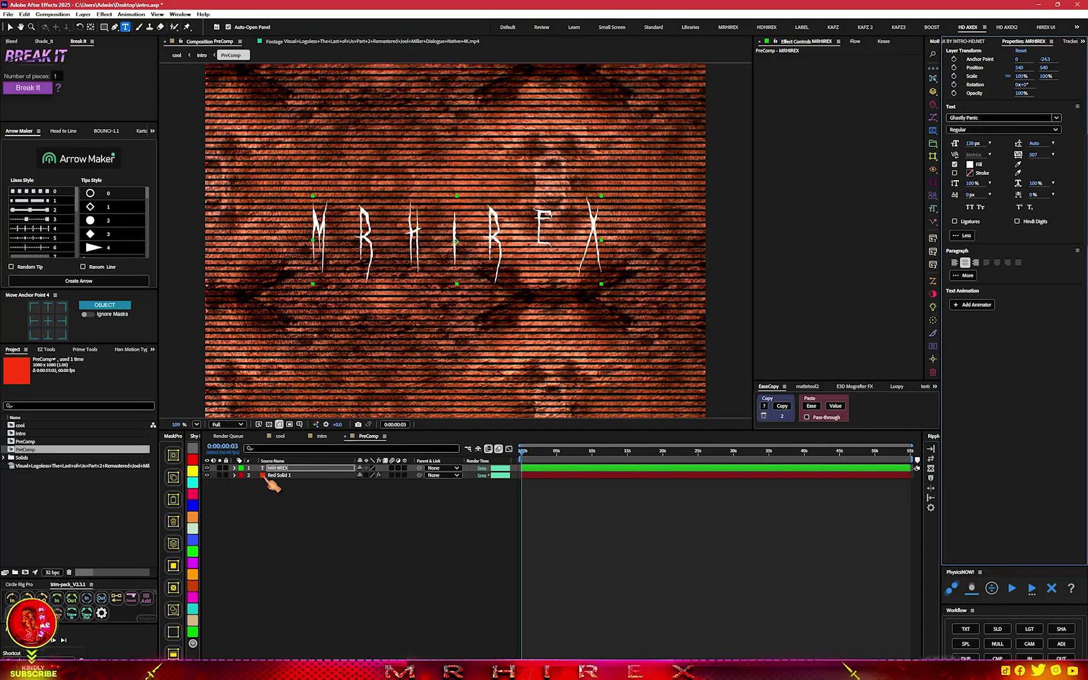
key("v")
Rotate the MRHIREX layer to about -30.9° and save the project.
key("w")
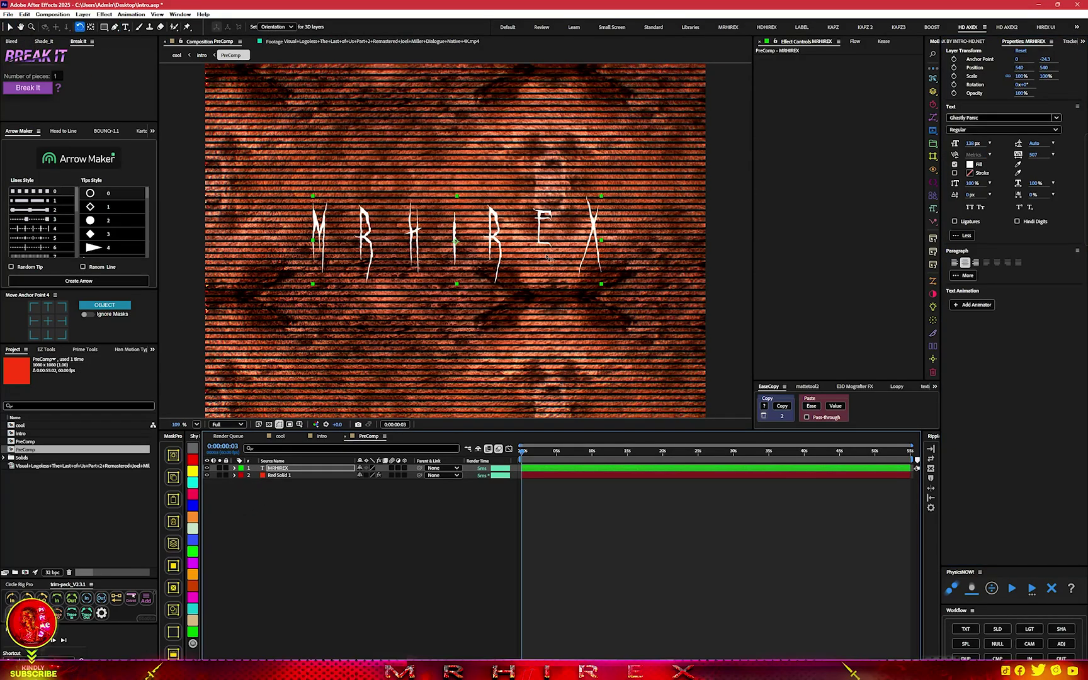
left_click_drag(584, 205, 570, 183)
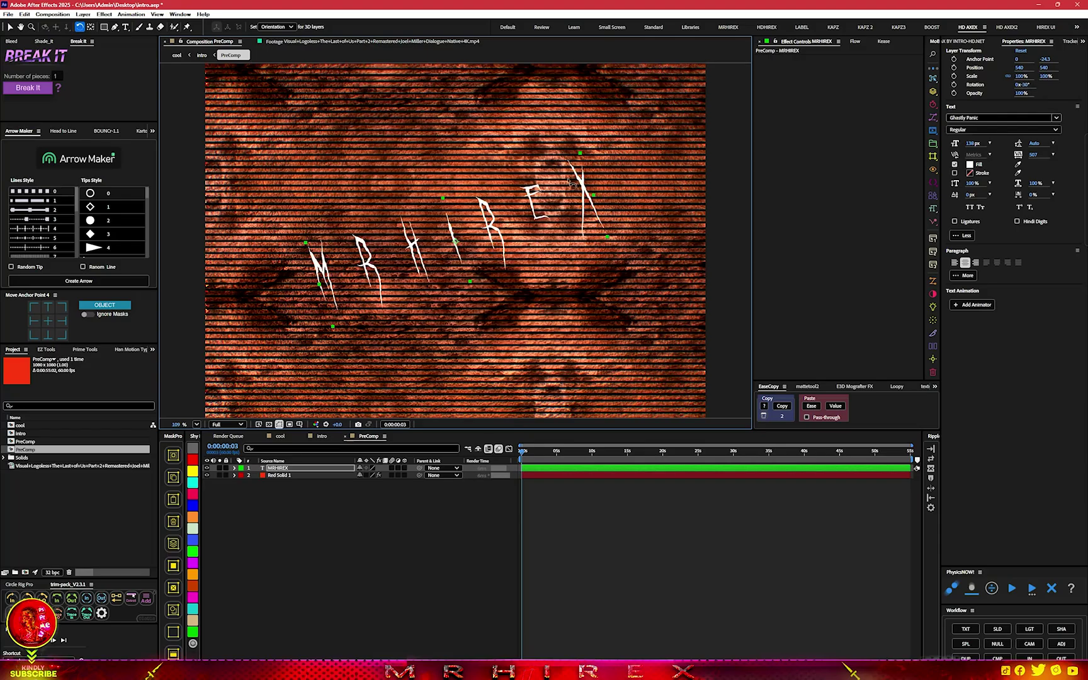
key("v")
key("ctrl+s")
key("comma")
key("ctrl+space")
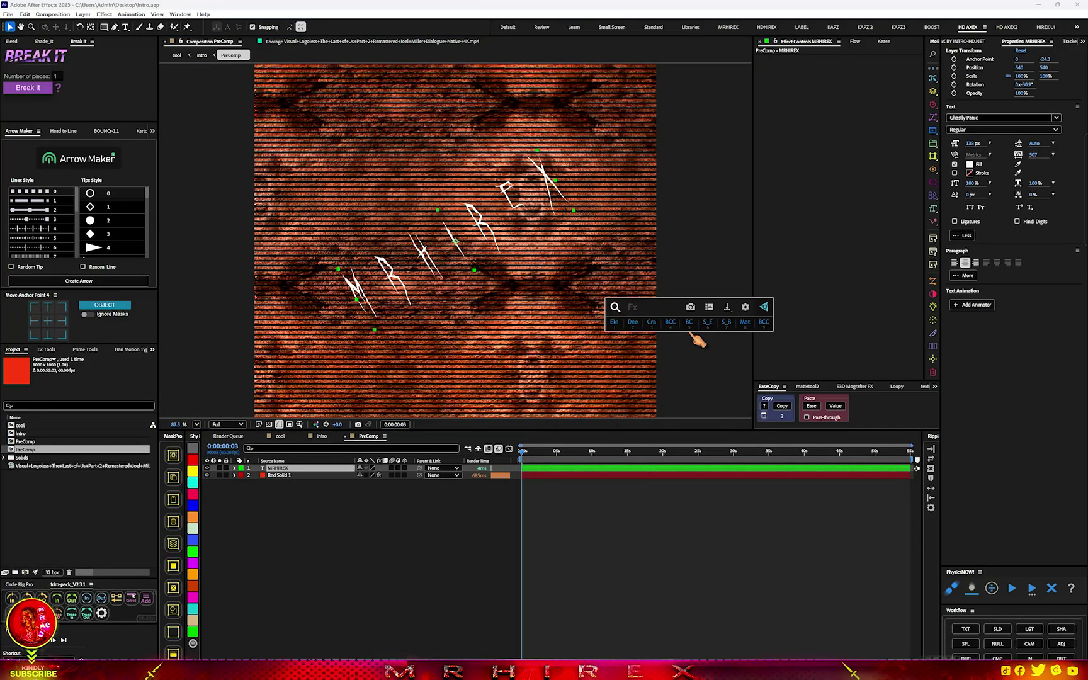
Apply S_TextureFlux to MRHIREX with Filter on and Color0 set to bright purple-magenta.
type("flux")
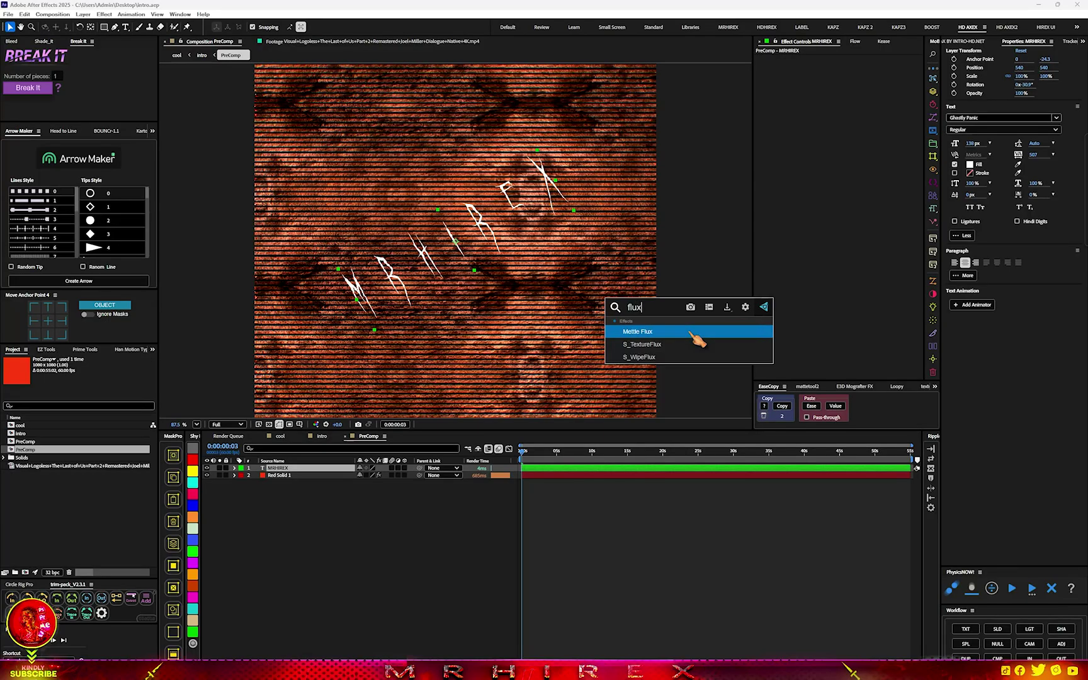
left_click(670, 345)
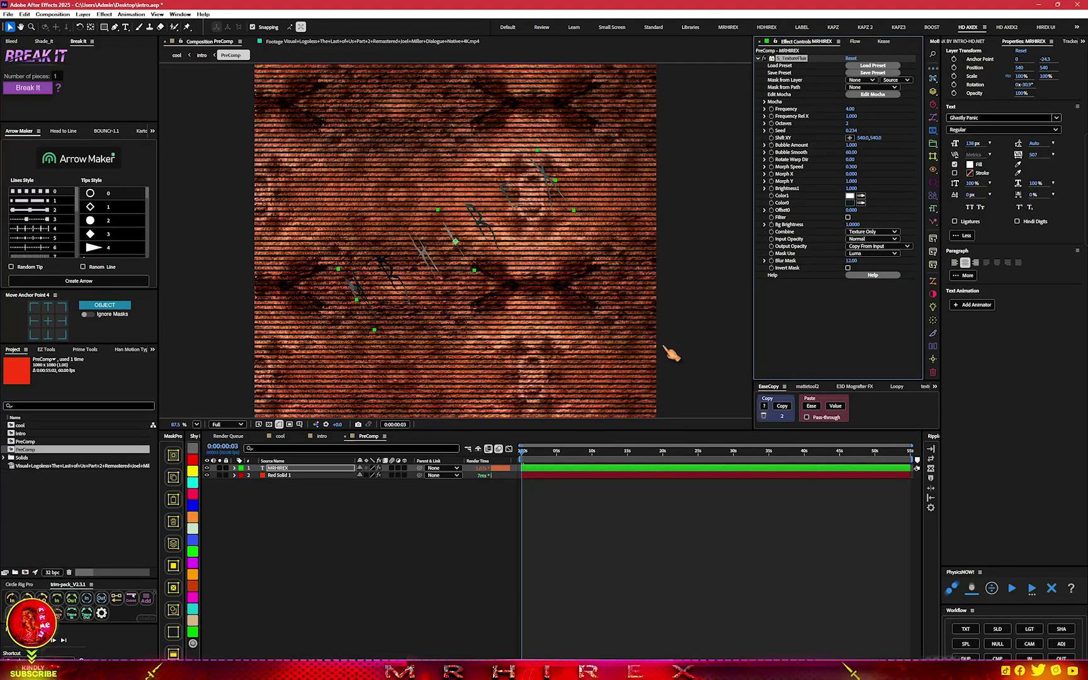
left_click(847, 218)
left_click(850, 202)
left_click(565, 304)
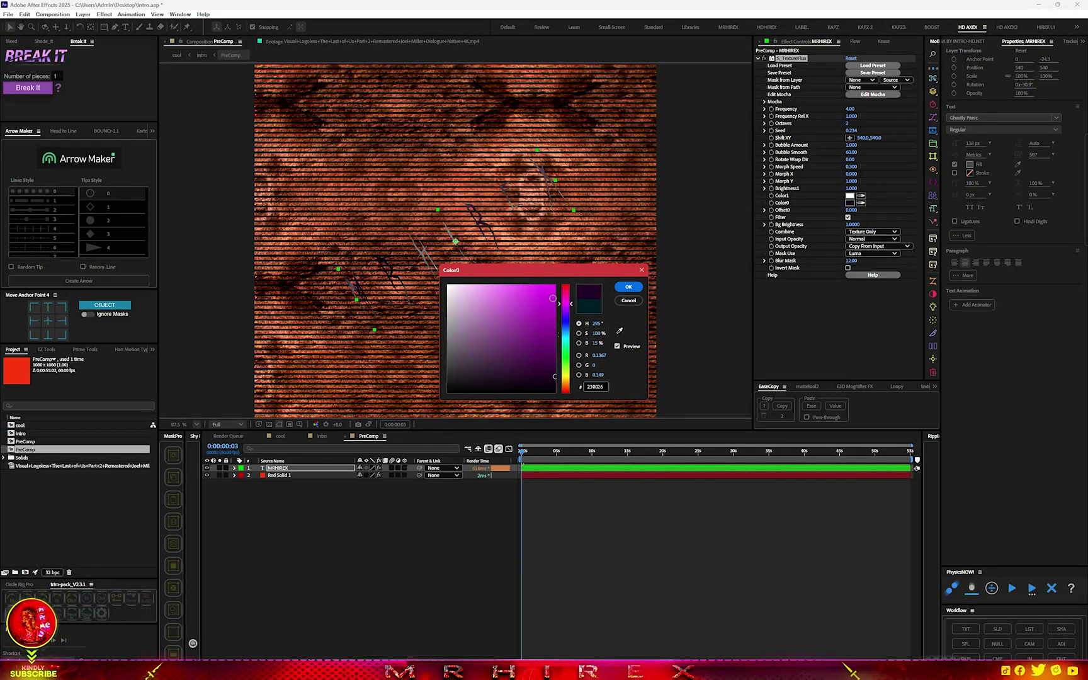
left_click(552, 295)
left_click(628, 286)
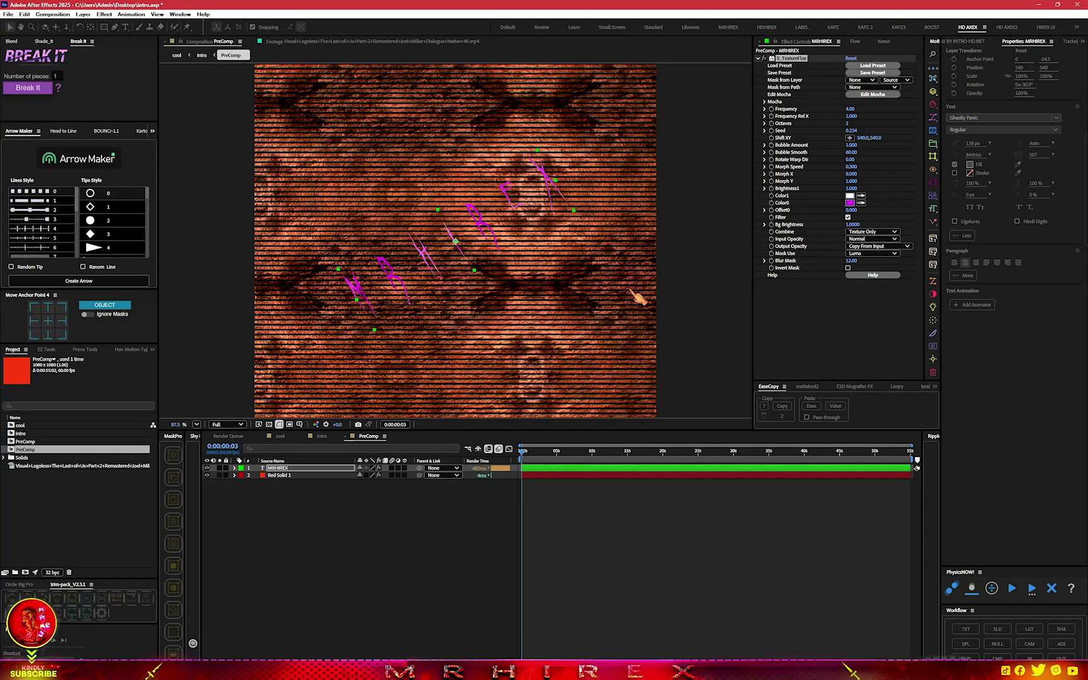
key("ctrl+space")
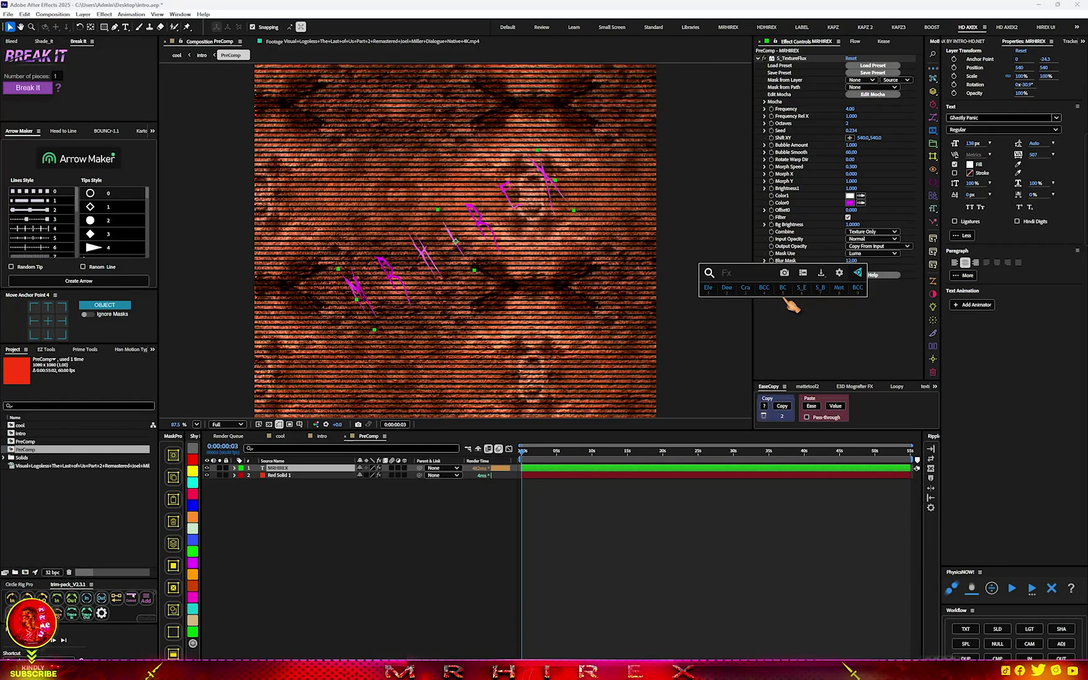
Add S_EmbossShiny to the title with Light Dir XY 472.1, 472.0 and Brightness 1.770.
type("shin")
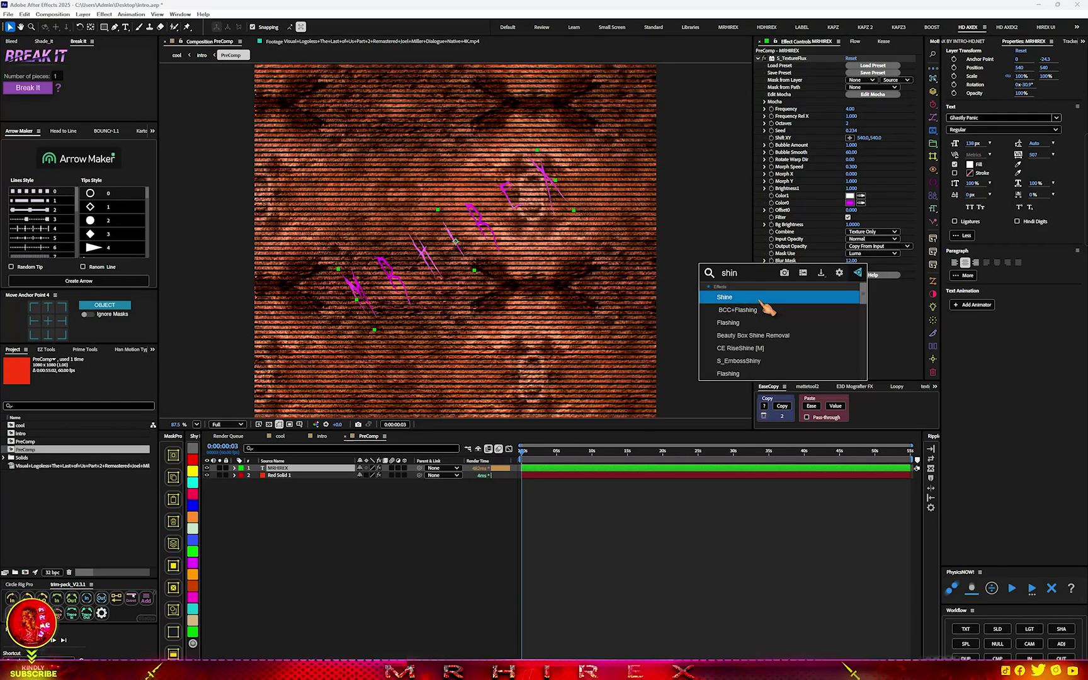
left_click(748, 361)
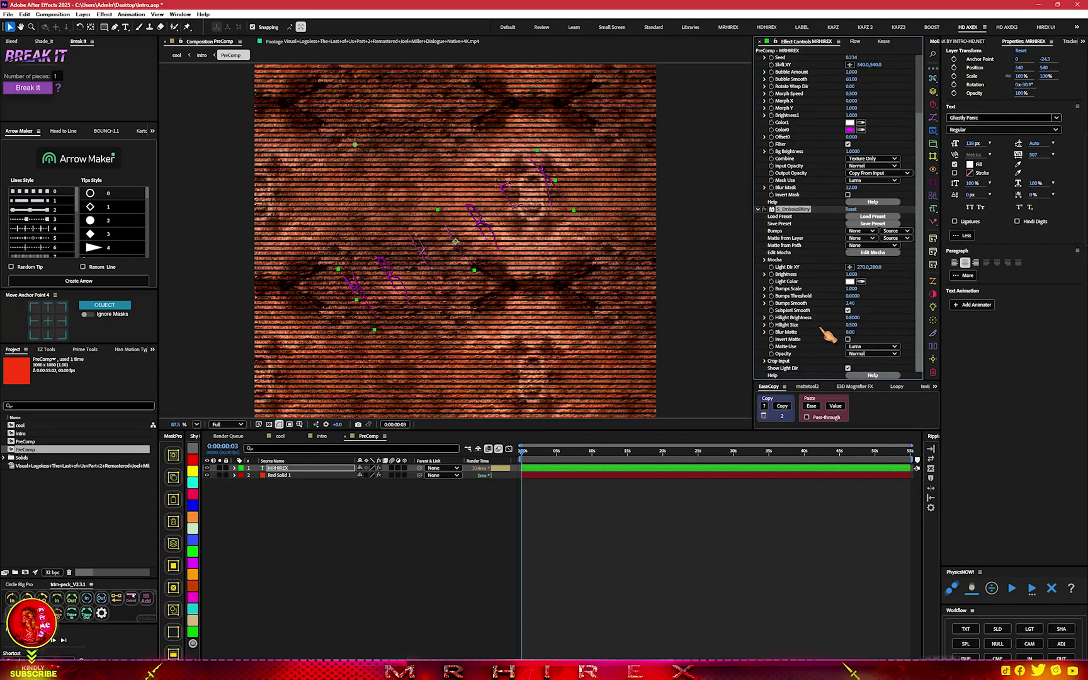
left_click_drag(354, 144, 430, 216)
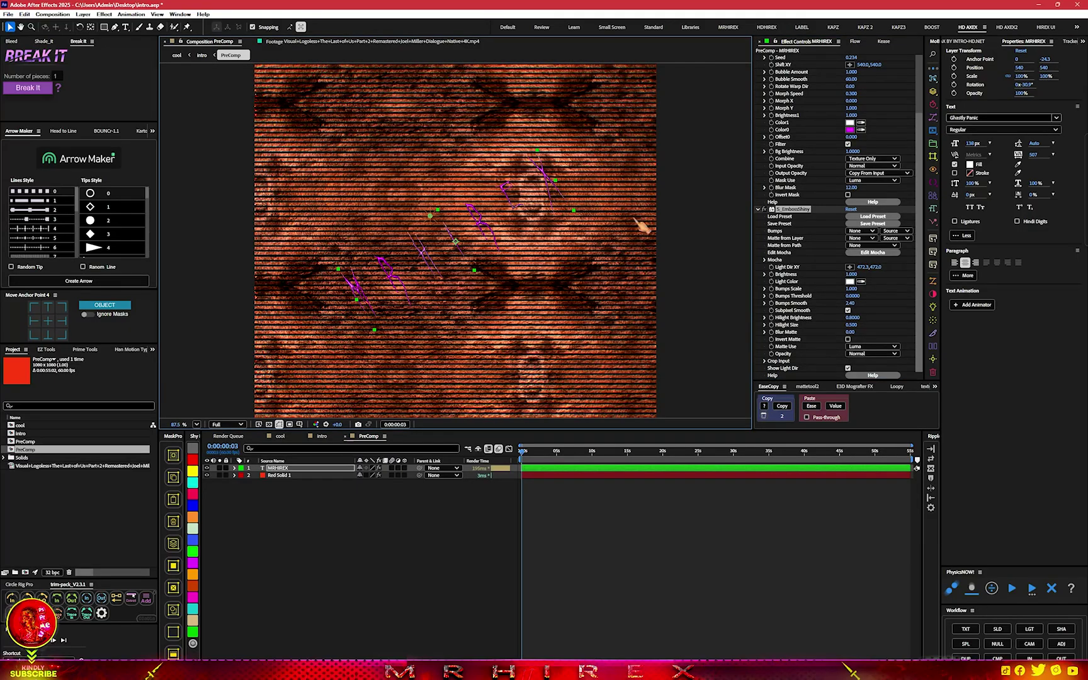
left_click_drag(851, 274, 882, 268)
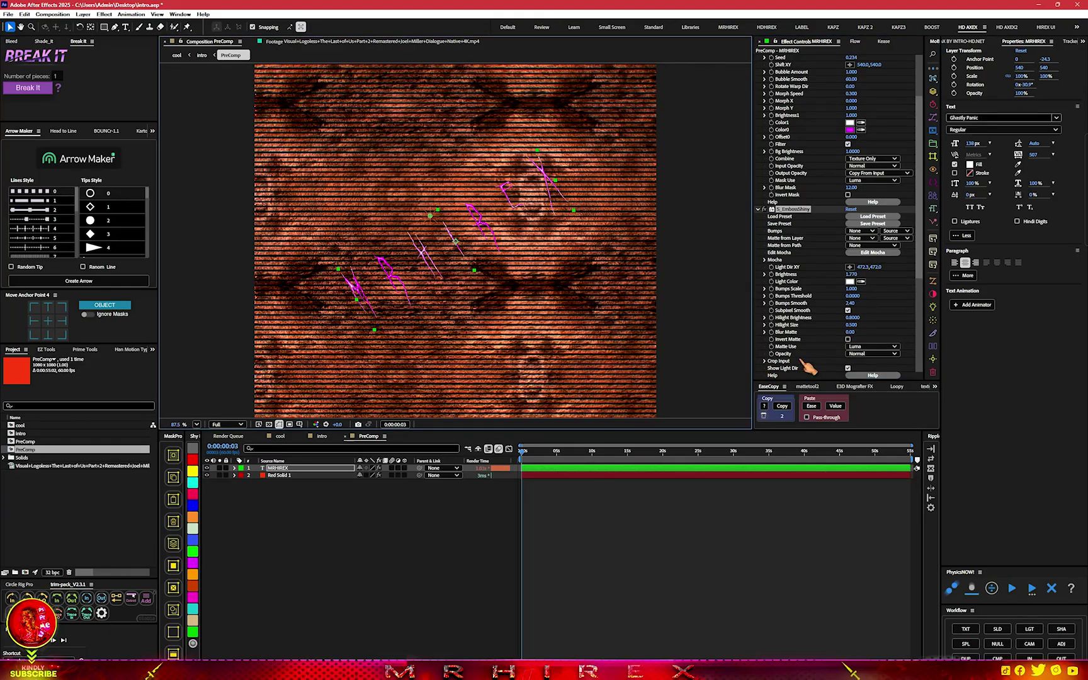
Lower the Deep Glow 2 exposure slightly to about 0.84, then return to the cool comp.
scroll(821, 351, "down", 3)
scroll(822, 352, "down", 2)
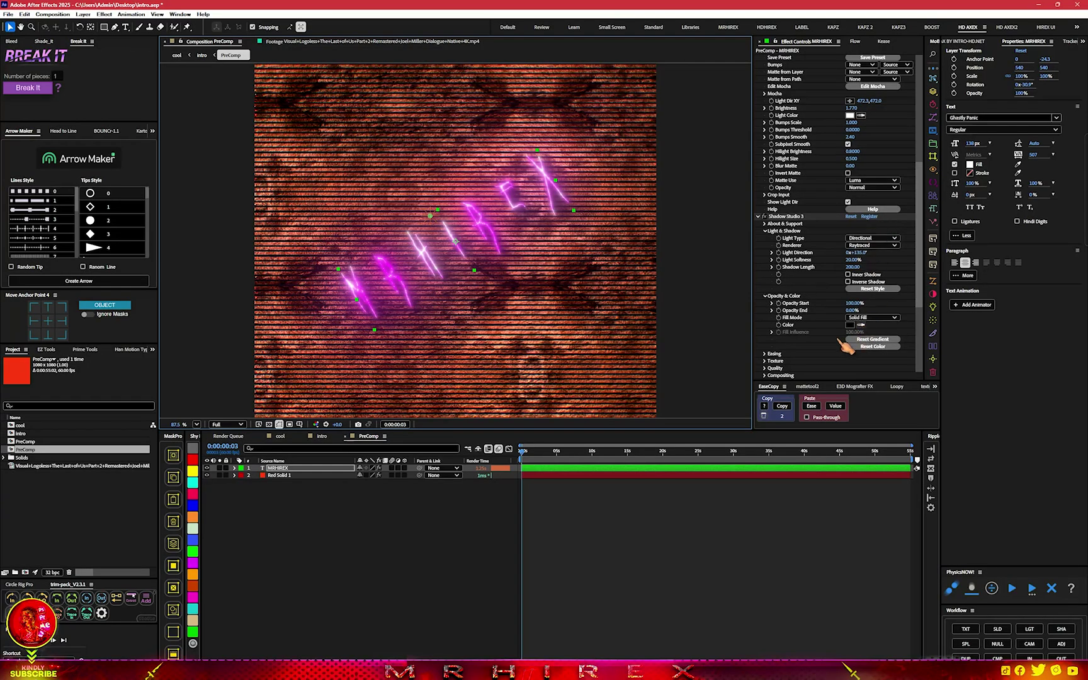
scroll(845, 346, "down", 5)
left_click_drag(850, 282, 815, 283)
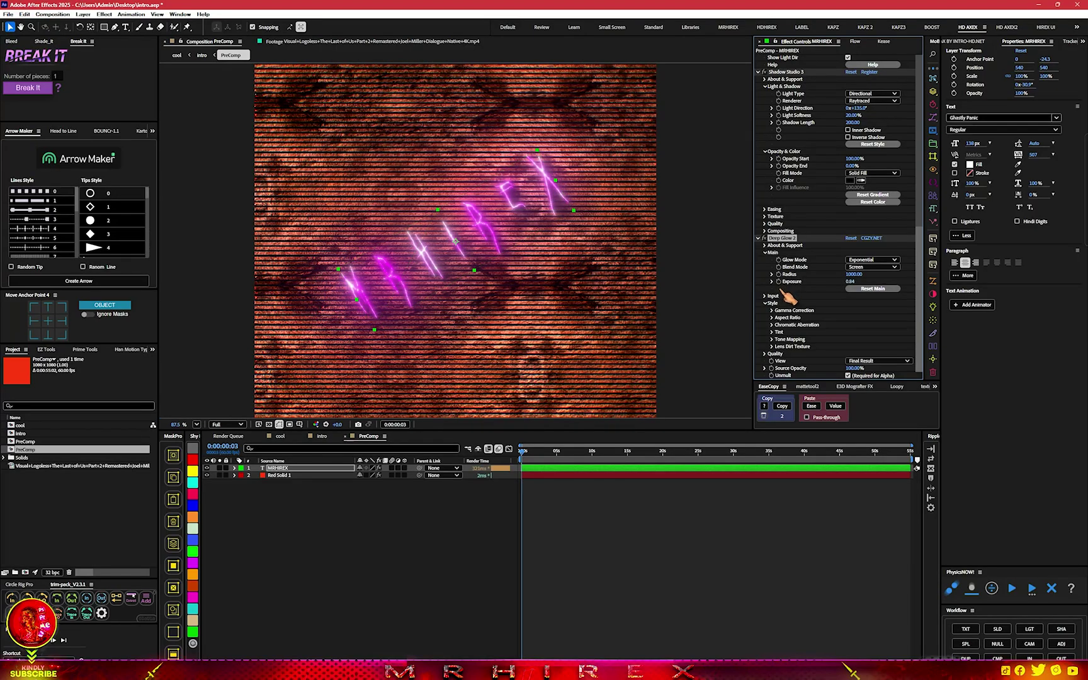
left_click(280, 435)
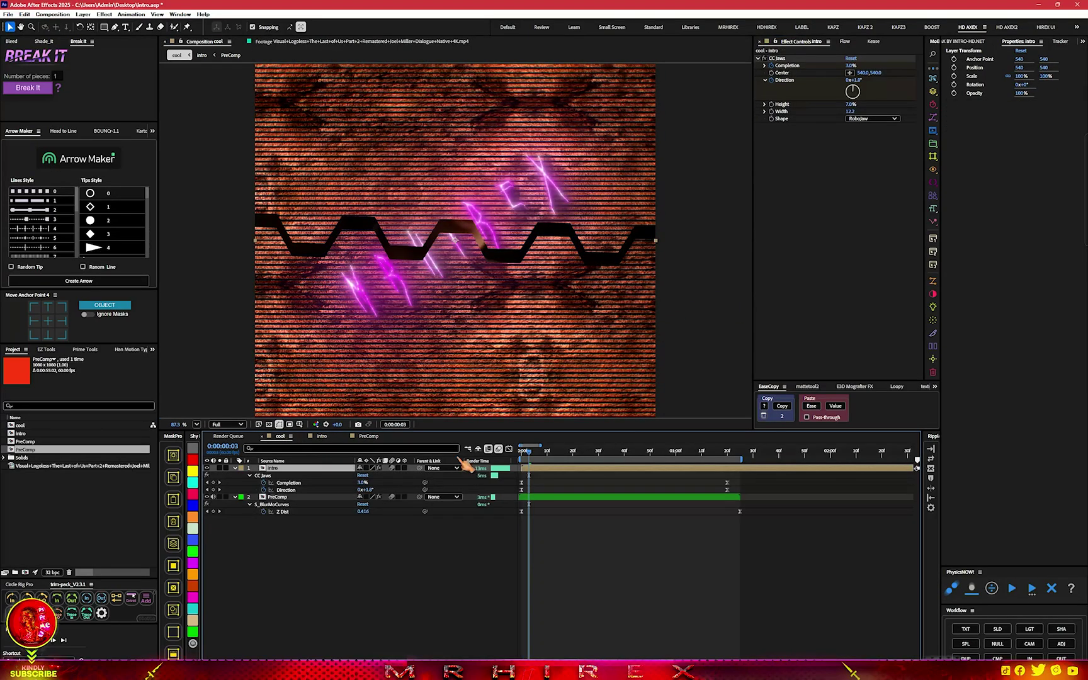
Check frame 1 of the jagged wipe in cool, then return to PreComp.
left_click(524, 451)
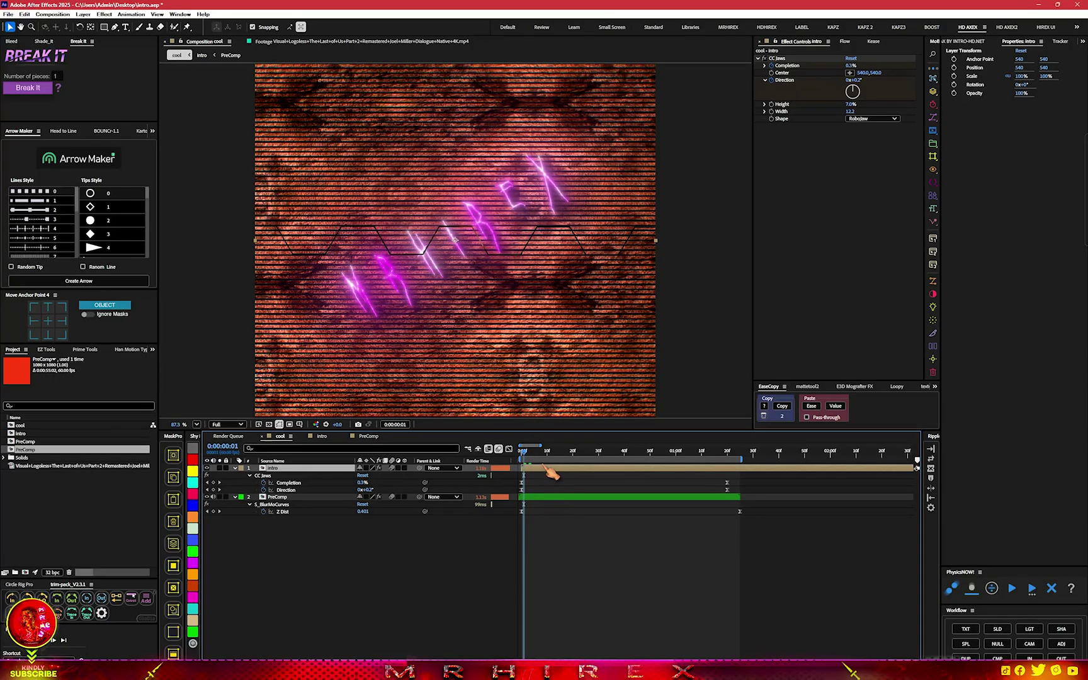
left_click(368, 437)
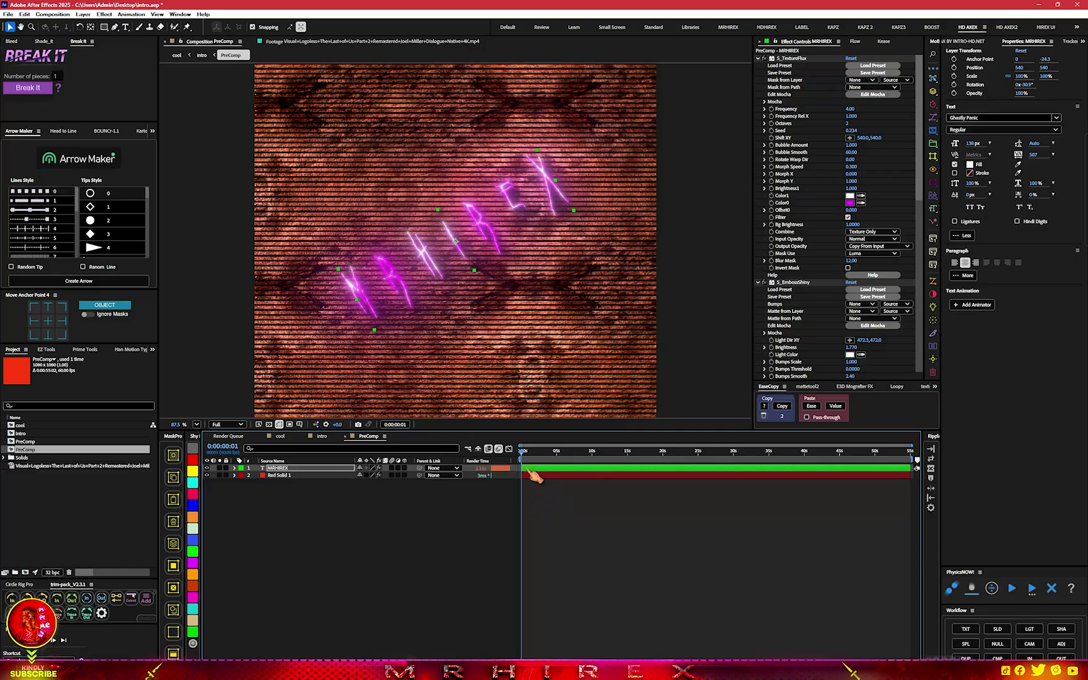
Apply uni.Chromatic Aberration to the Red Solid 1 background layer.
left_click(306, 475)
key("ctrl+space")
type("chrom")
scroll(534, 529, "down", 3)
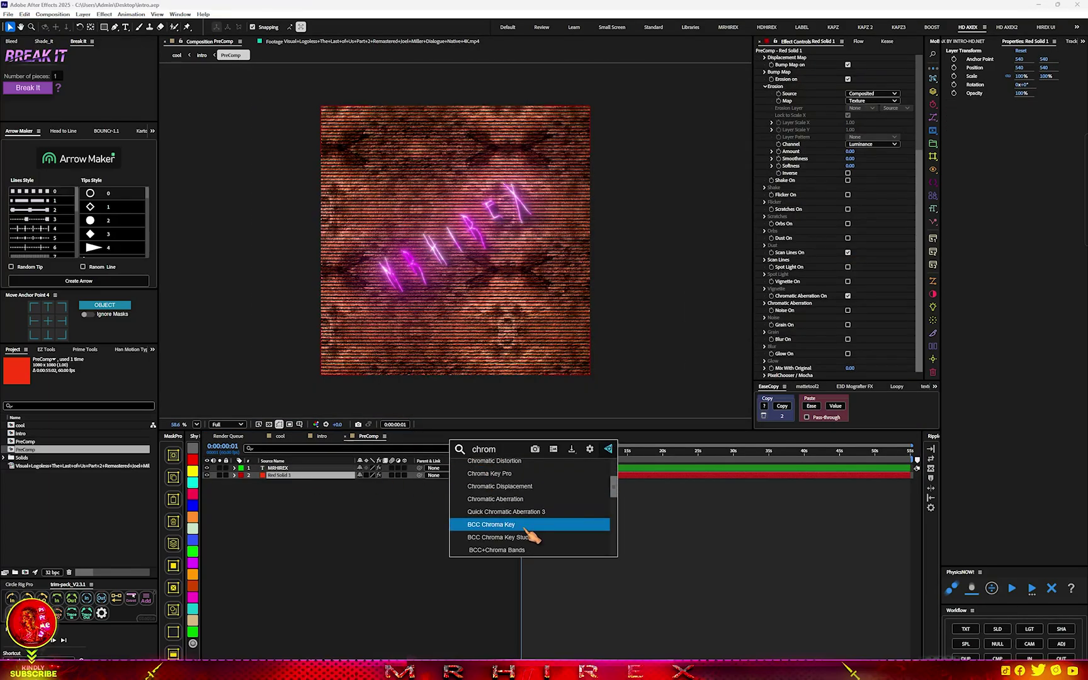
scroll(532, 535, "down", 3)
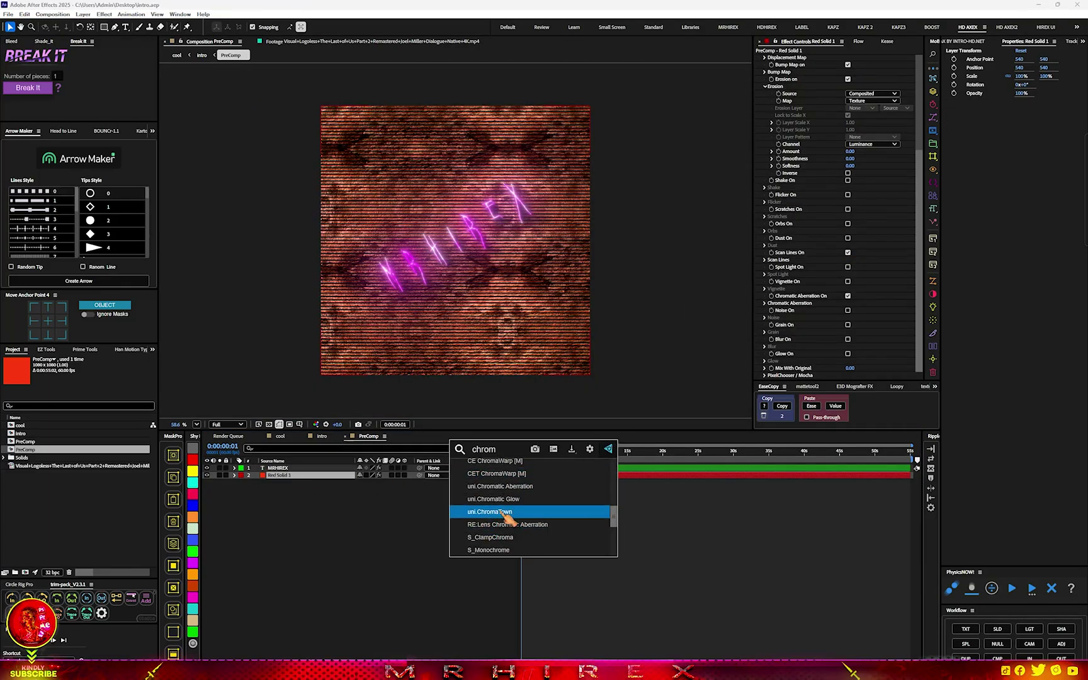
left_click(510, 486)
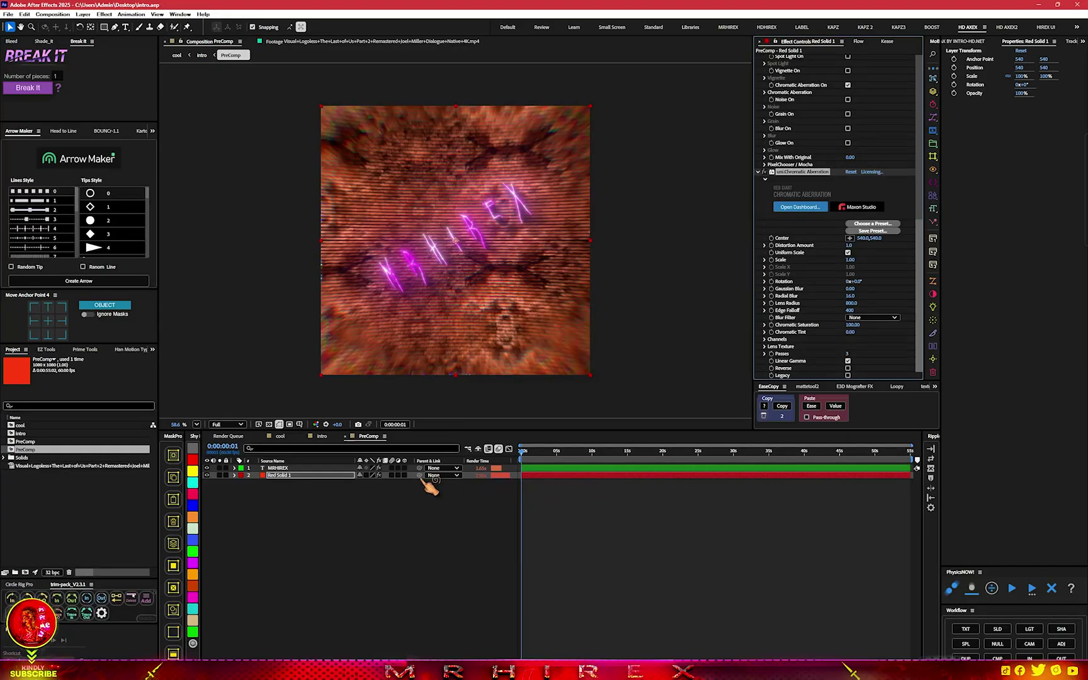
Turn on the BCC Grunge vignette, using the Color style with Radius 70.
scroll(843, 265, "up", 8)
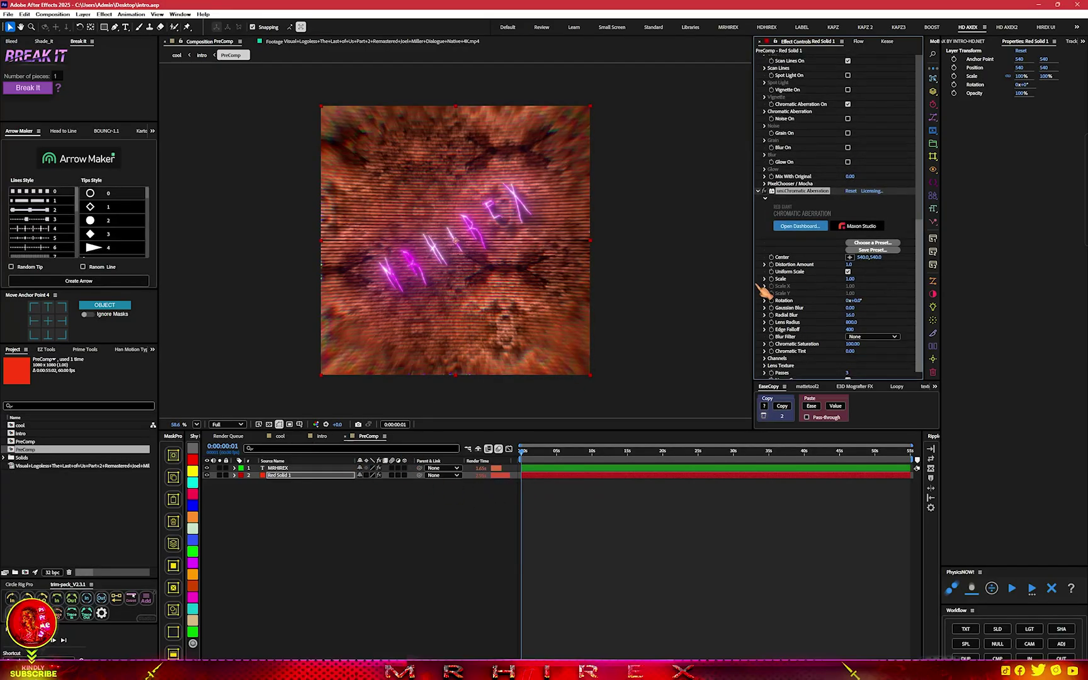
scroll(852, 267, "down", 1)
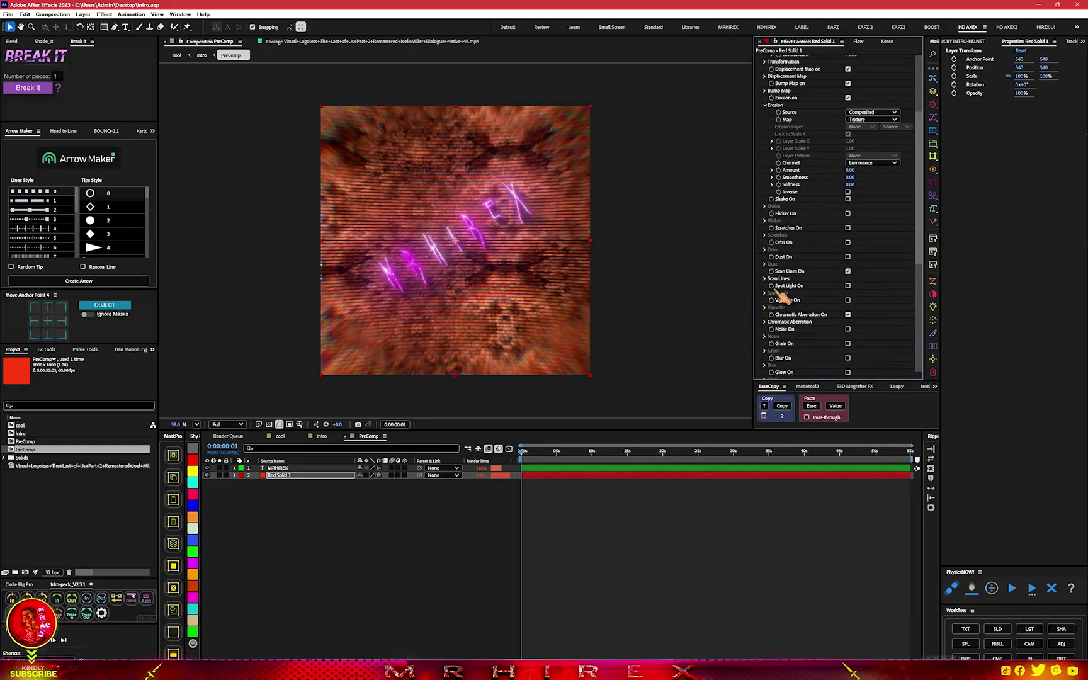
scroll(812, 282, "down", 1)
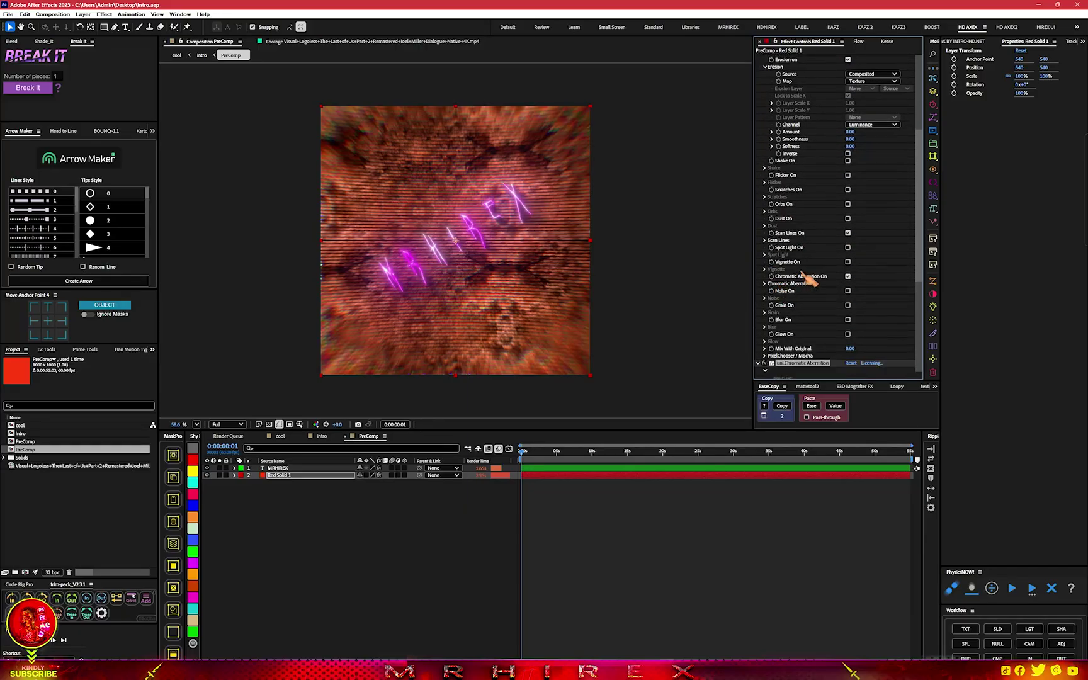
left_click(847, 262)
left_click(764, 269)
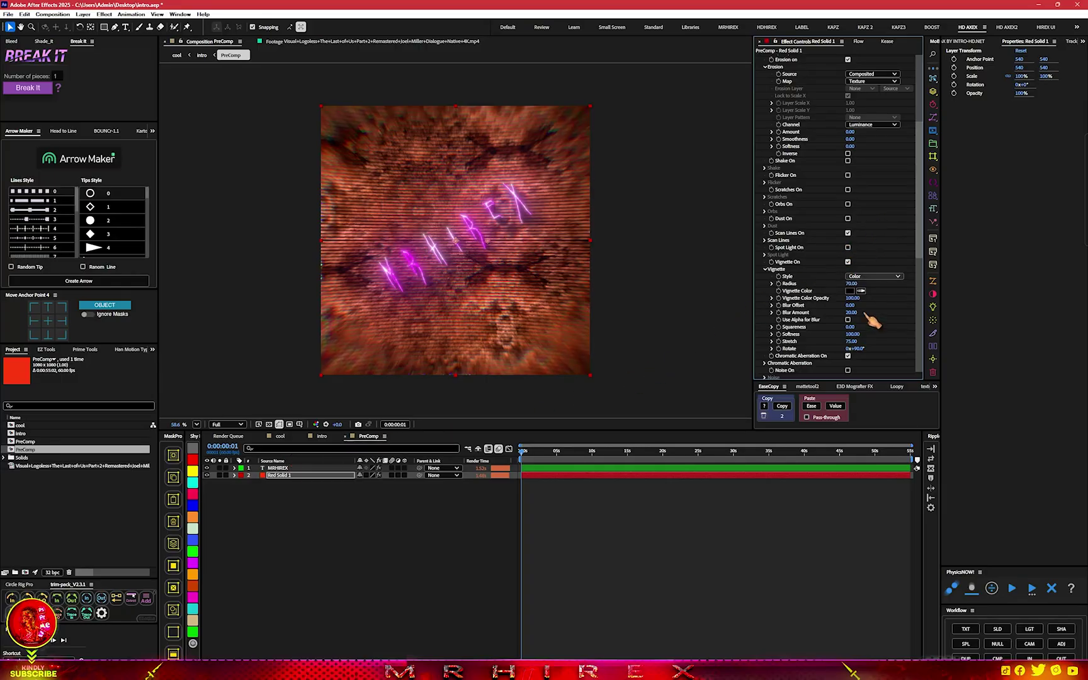
Show the MRHIREX layer's effects and scroll through them down to Deep Glow 2.
left_click(545, 468)
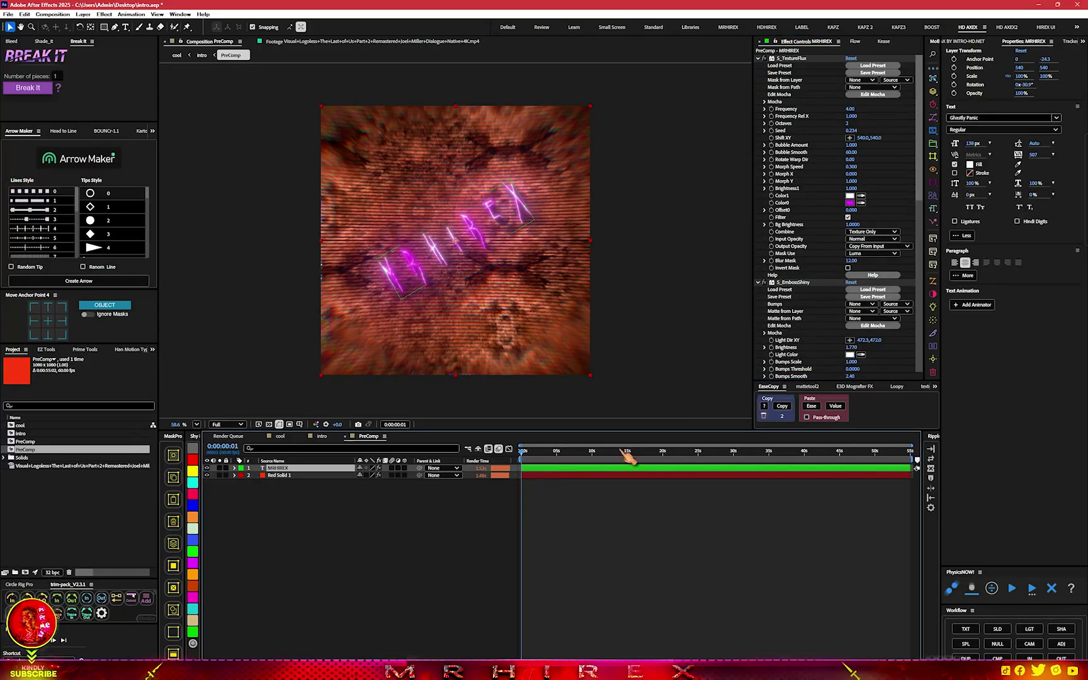
scroll(830, 306, "down", 3)
scroll(821, 216, "down", 2)
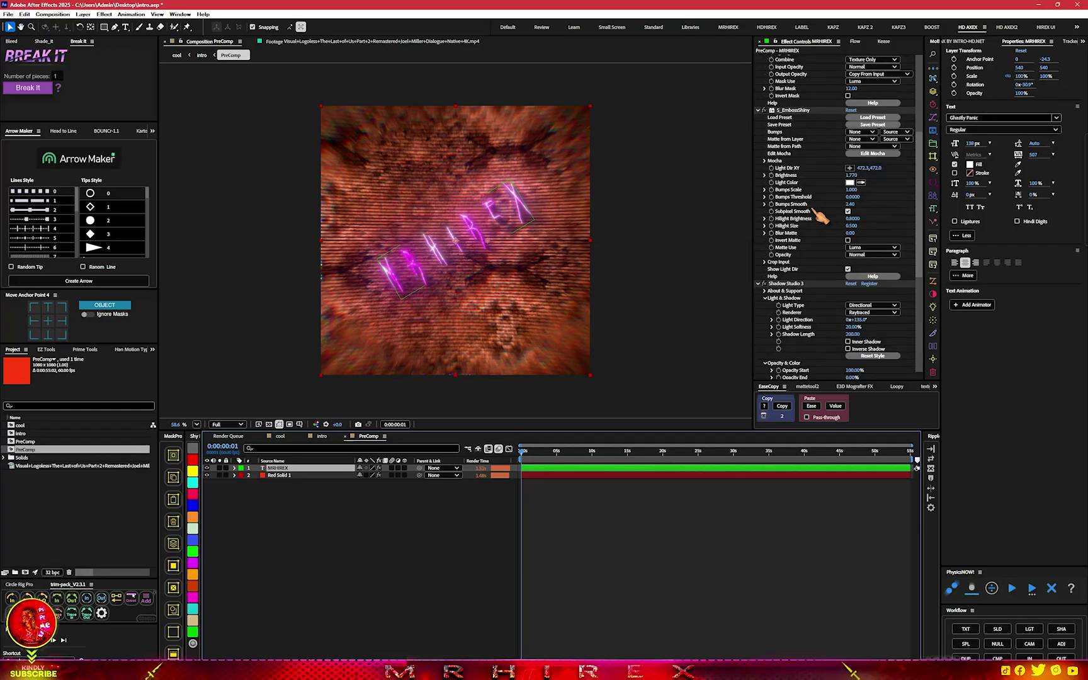
scroll(820, 216, "down", 2)
scroll(806, 243, "down", 3)
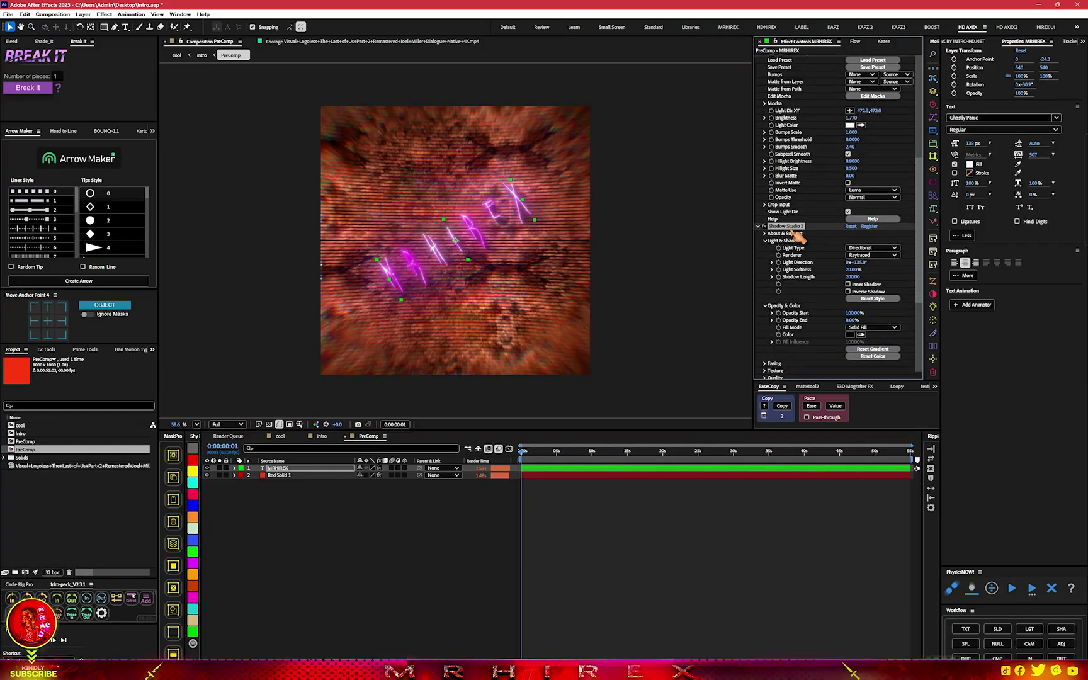
scroll(820, 265, "down", 2)
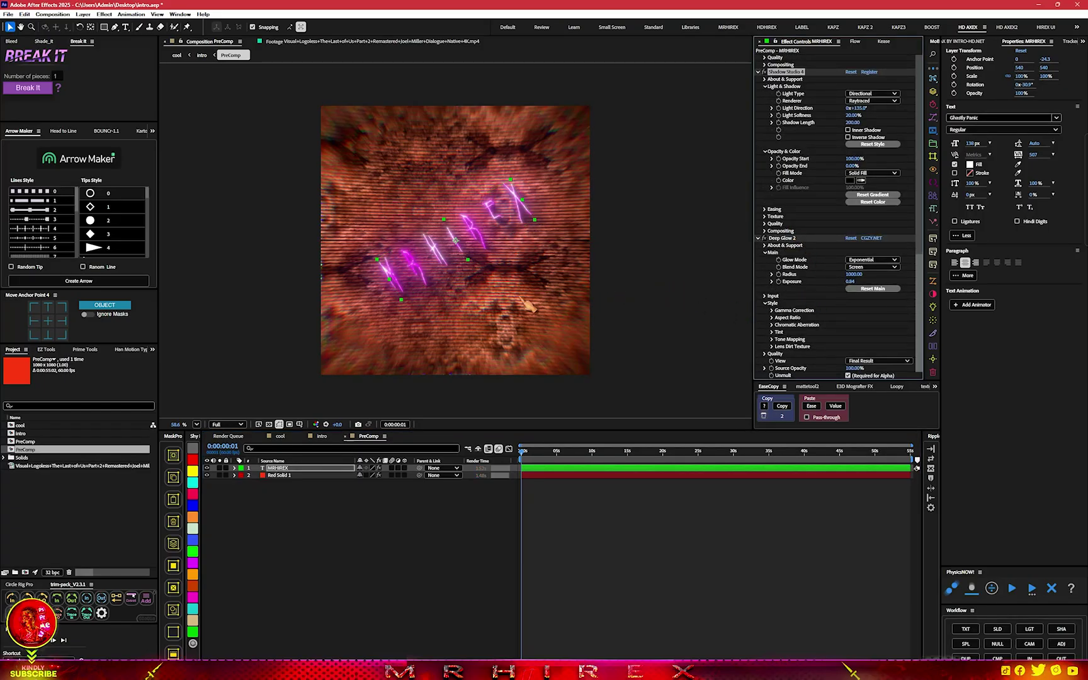
Preview the CC Jaws wipe in cool from around frame 4, with the intro layer collapsed.
left_click(281, 436)
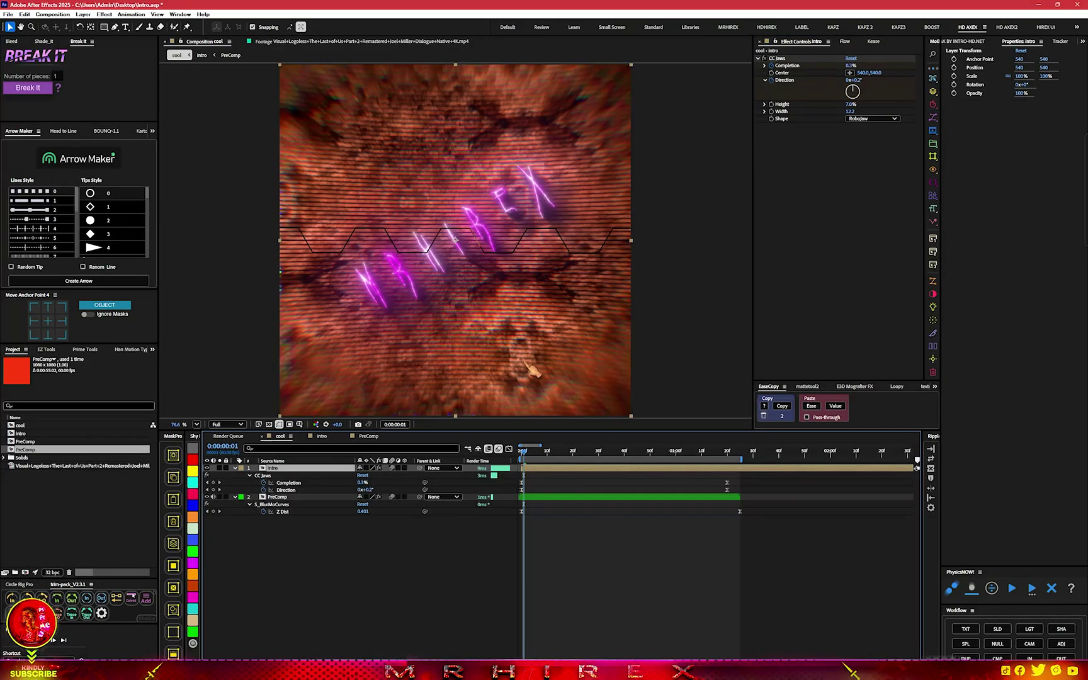
left_click(531, 450)
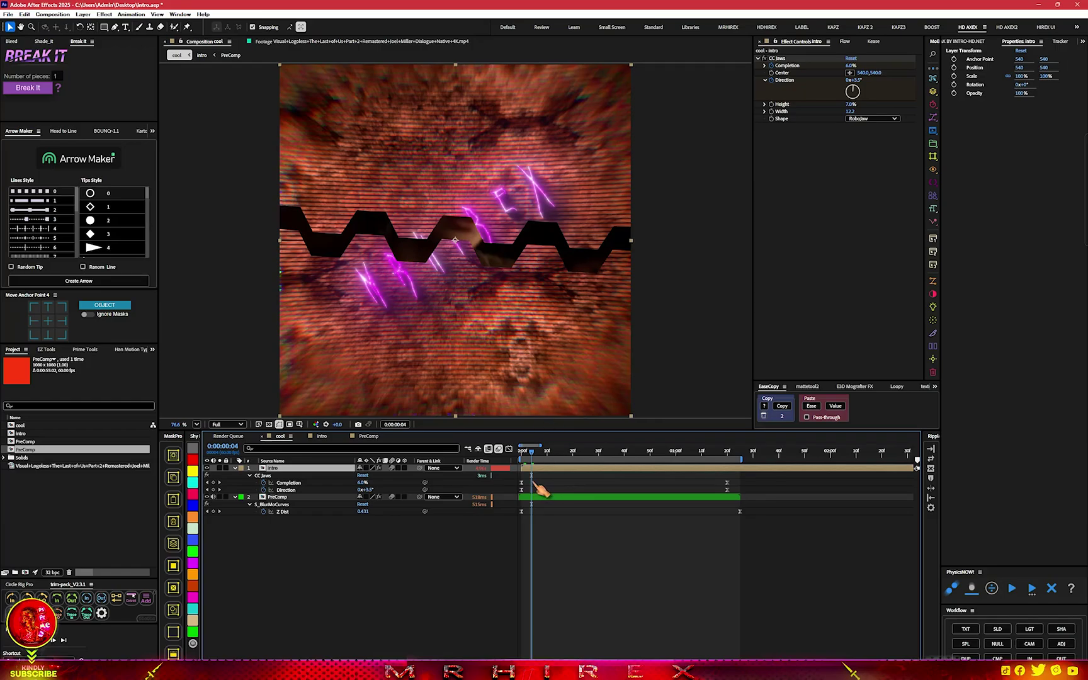
left_click(236, 468)
key("ctrl+space")
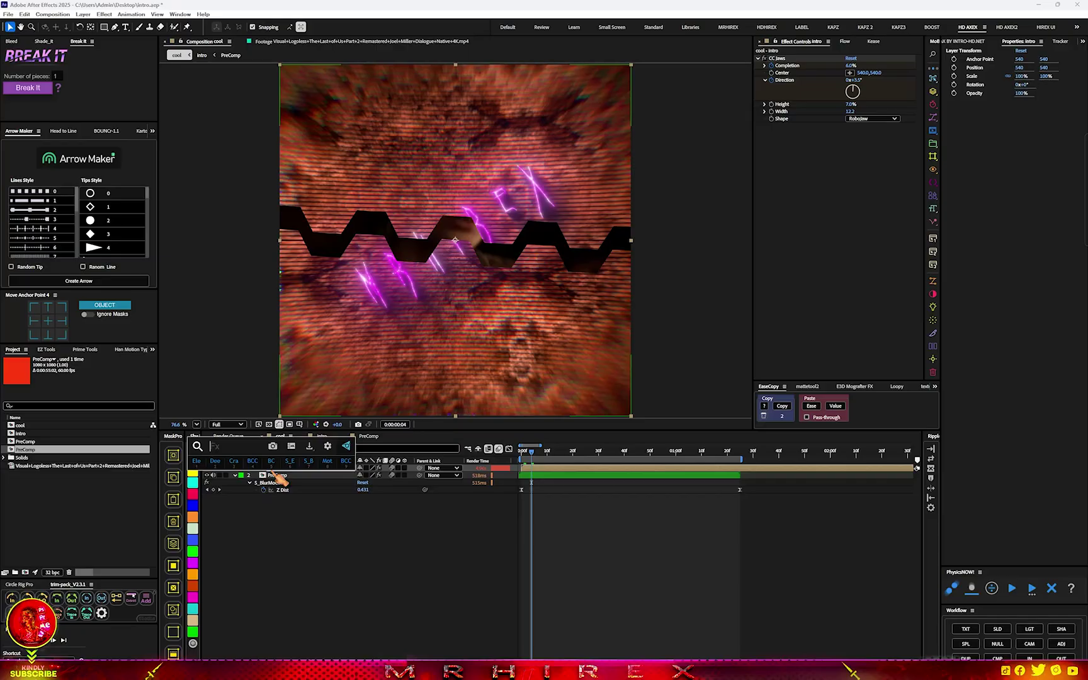
key("Escape")
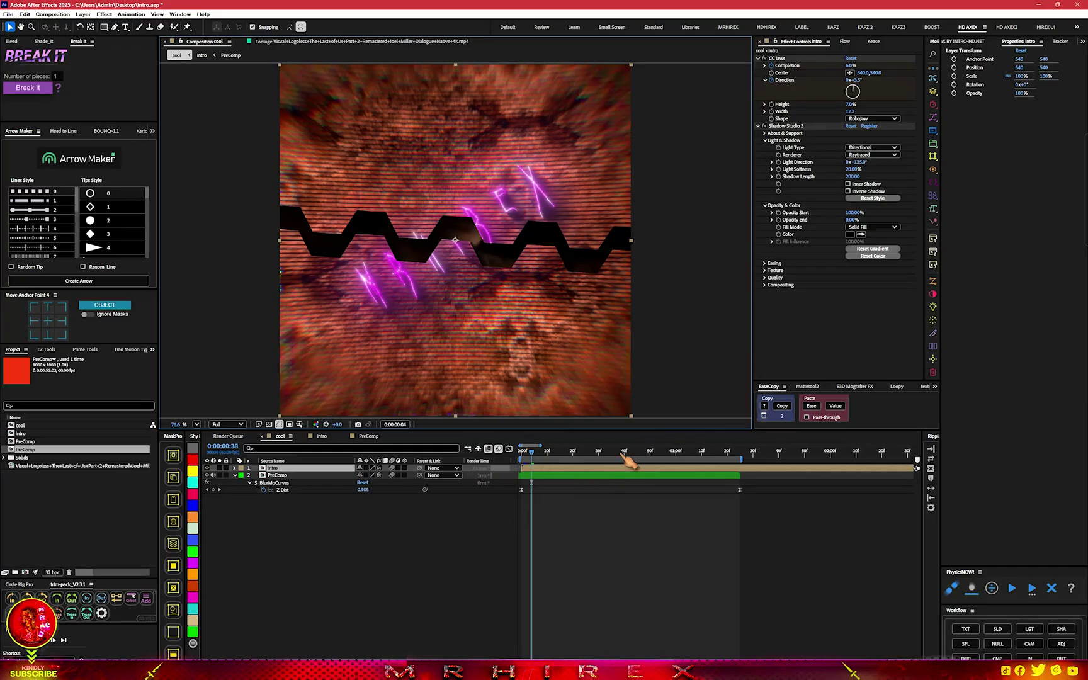
key("space")
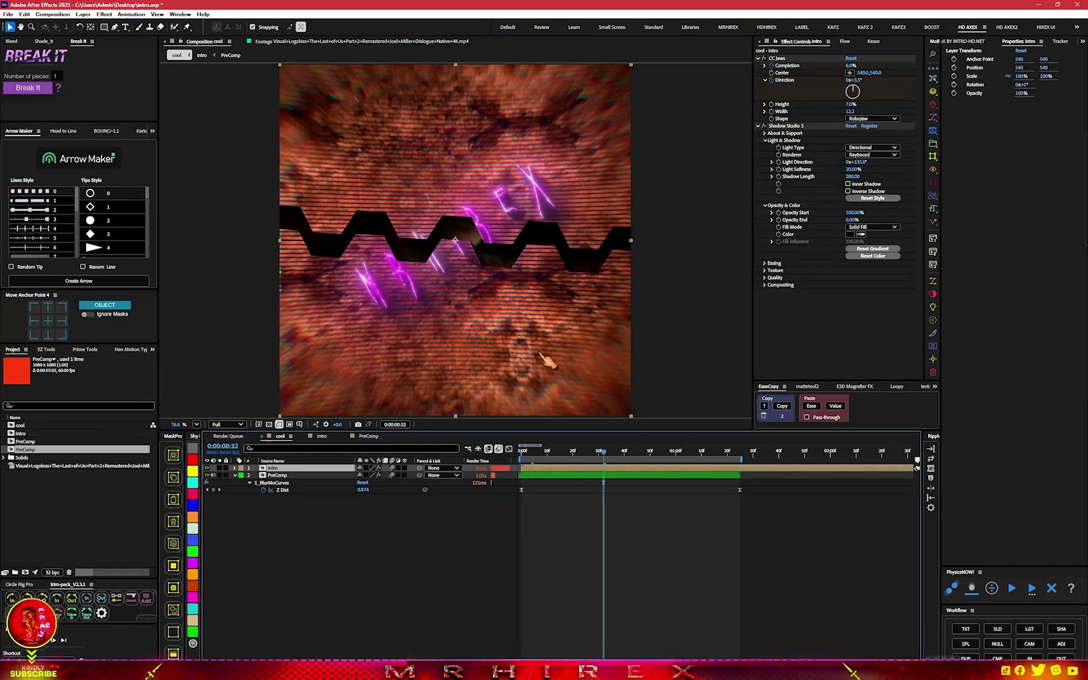
In the intro comp, apply BCC Halftone to Adjustment Layer 1 with the RGB colour scheme.
double_click(578, 469)
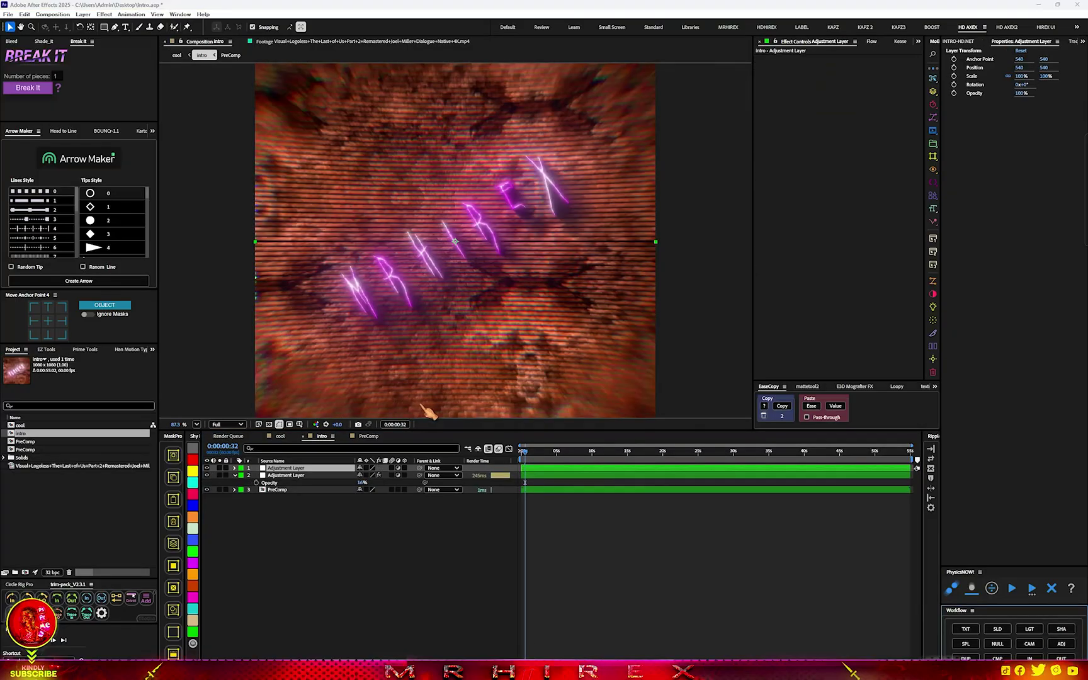
key("ctrl+space")
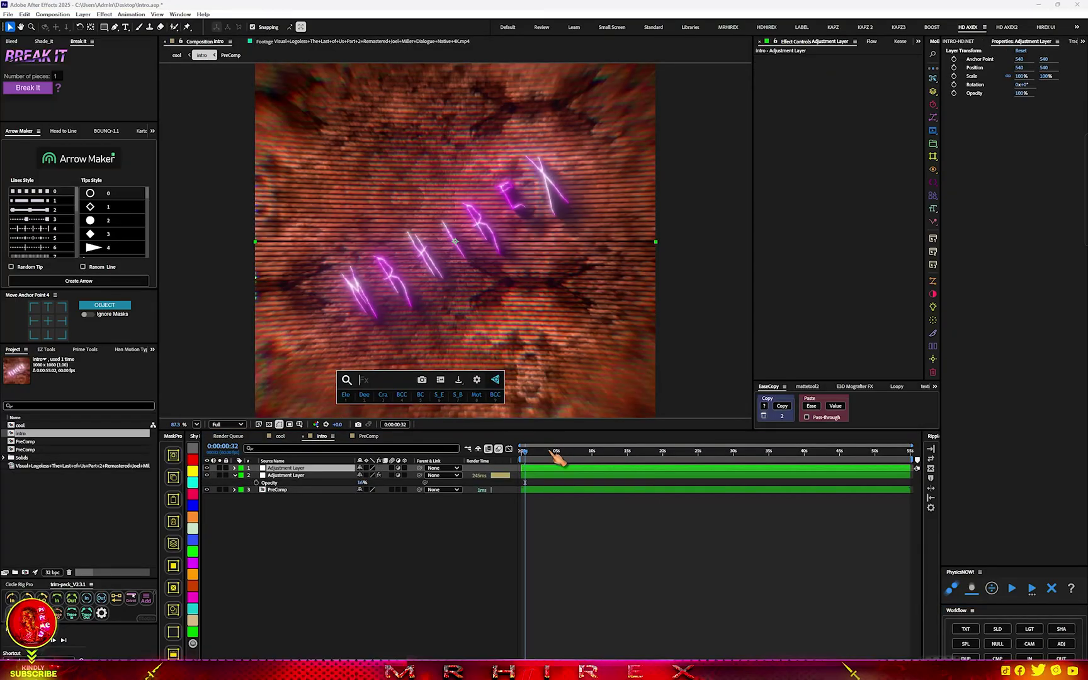
type("hal")
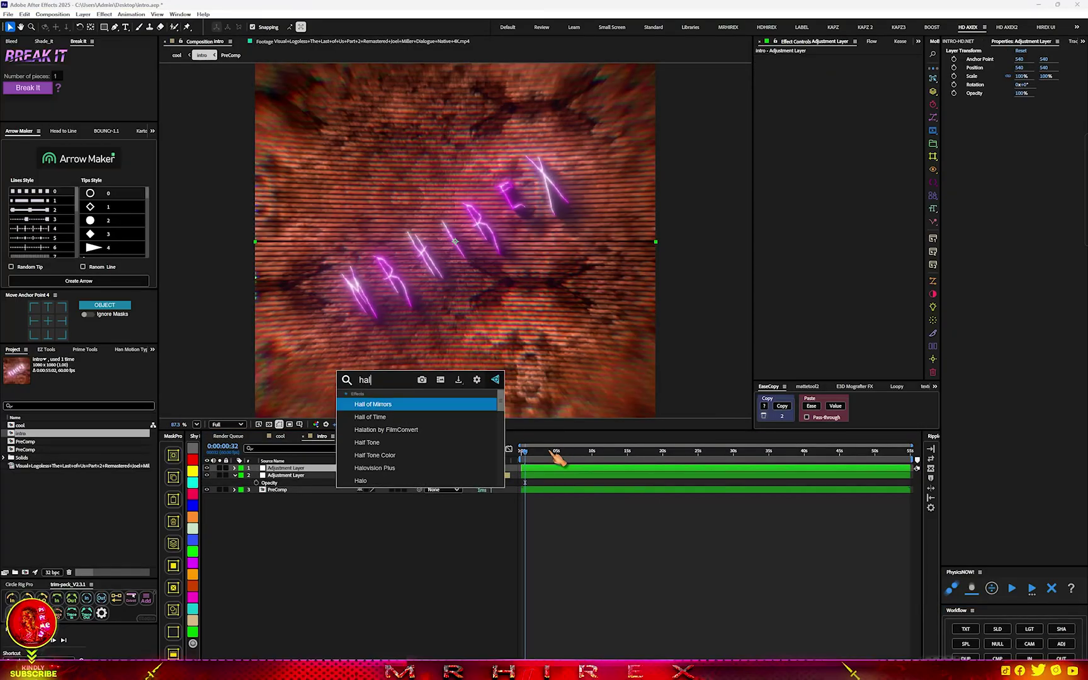
key("Return")
key("ctrl+space")
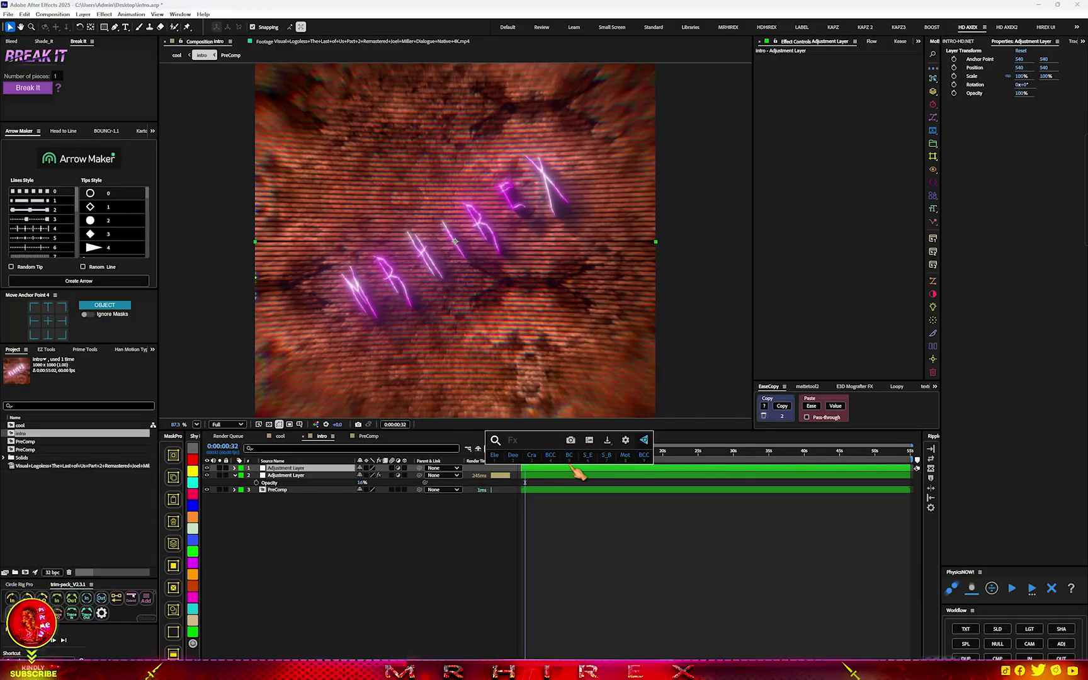
type("hal")
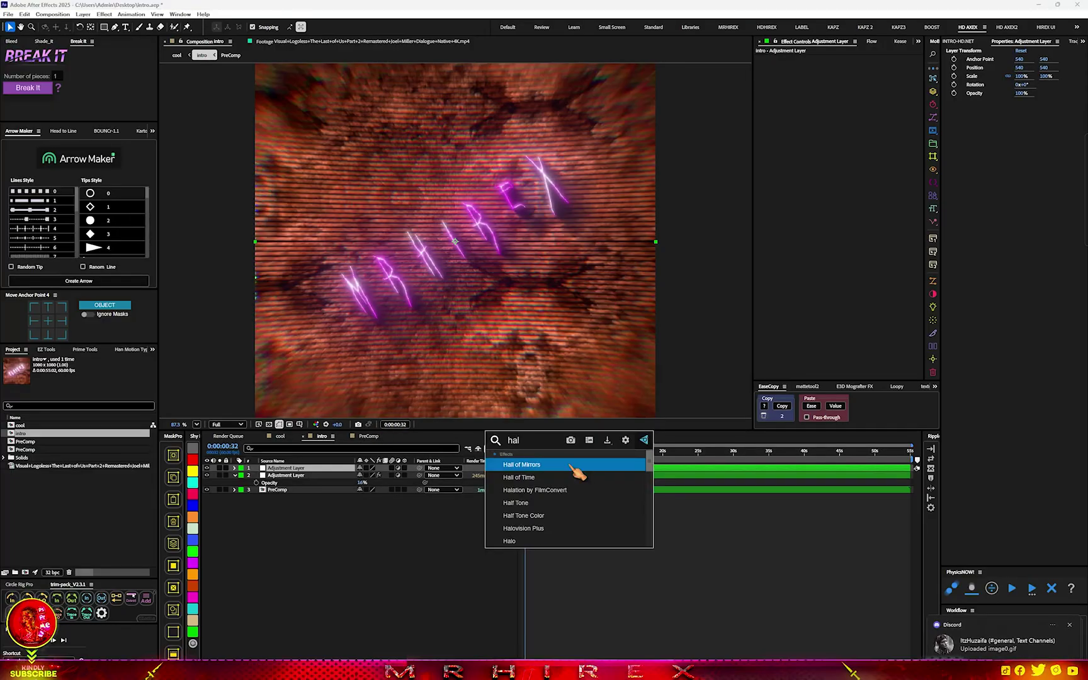
type("f")
left_click(543, 511)
left_click(881, 121)
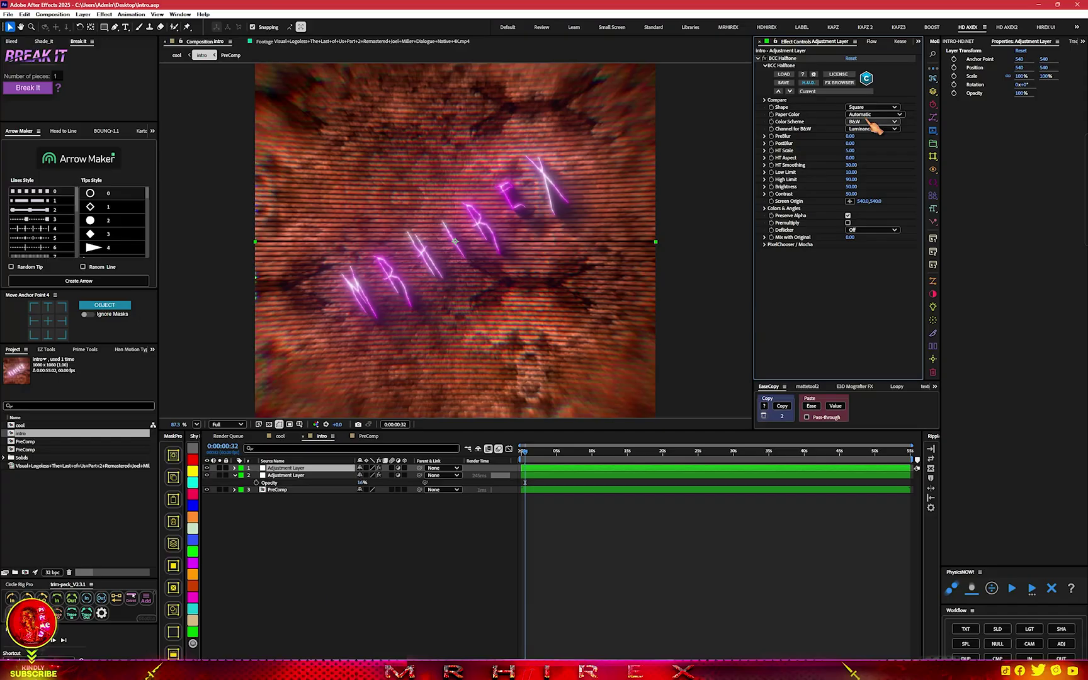
left_click(891, 142)
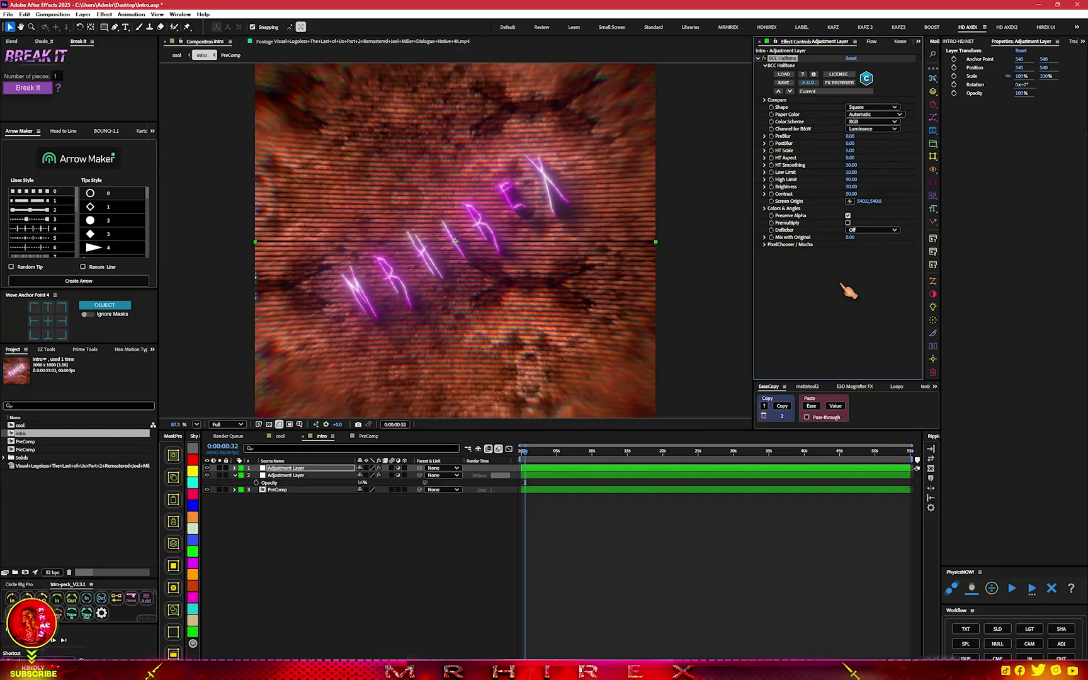
key("shift+slash")
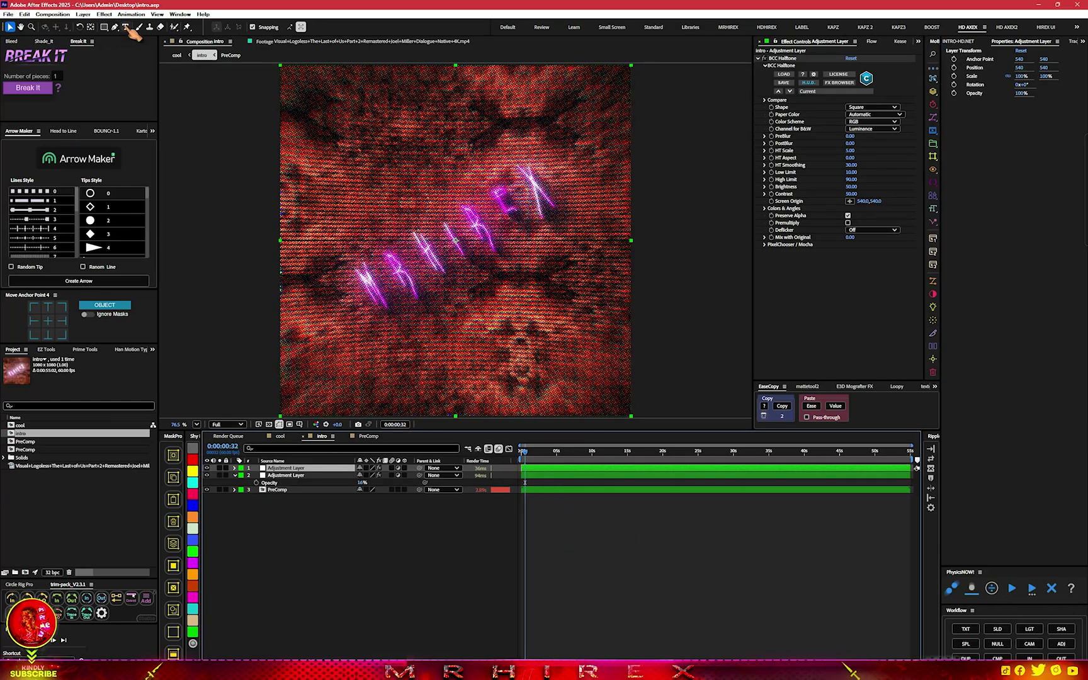
Add a frame-sized inverted ellipse mask to the halftone layer, feathered to 345 px.
left_click(105, 27)
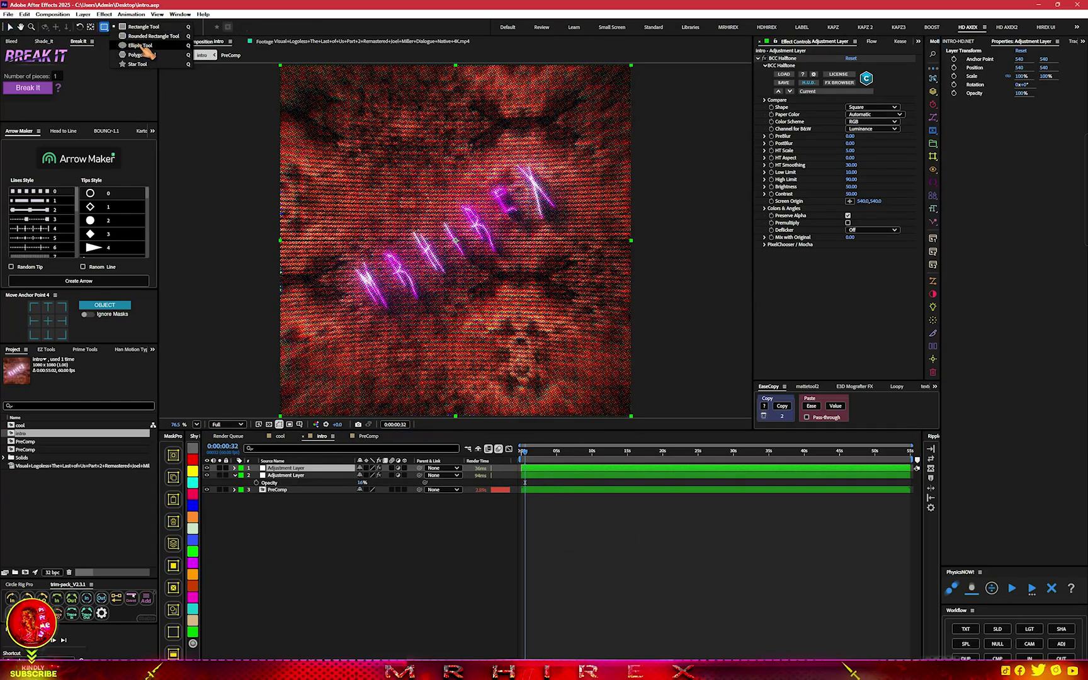
left_click(137, 47)
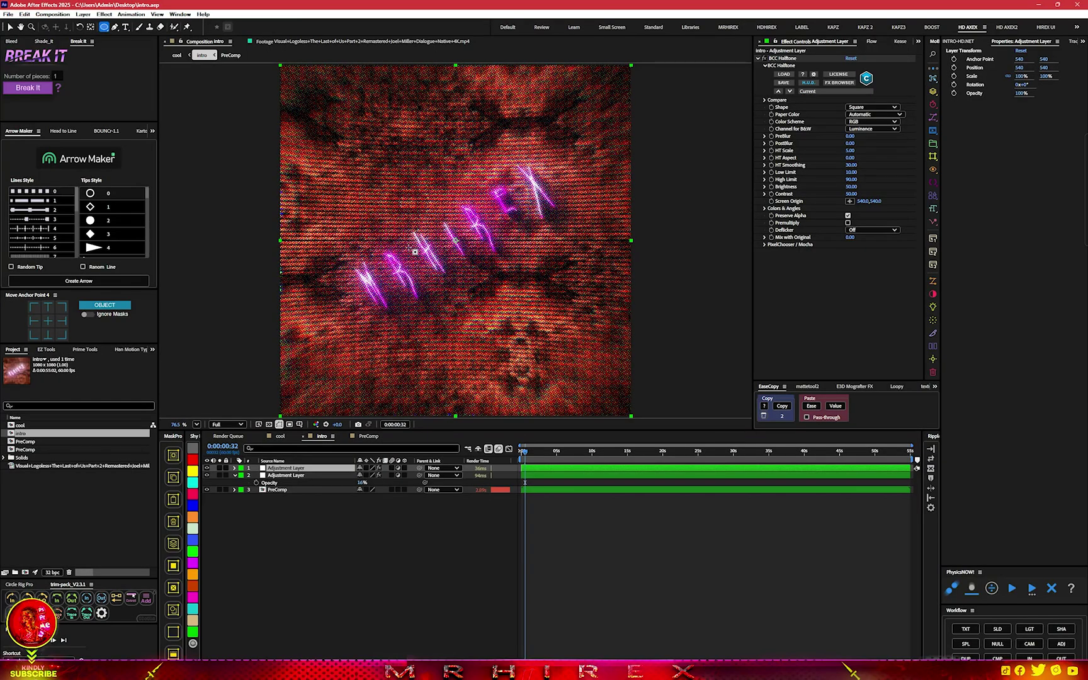
double_click(108, 29)
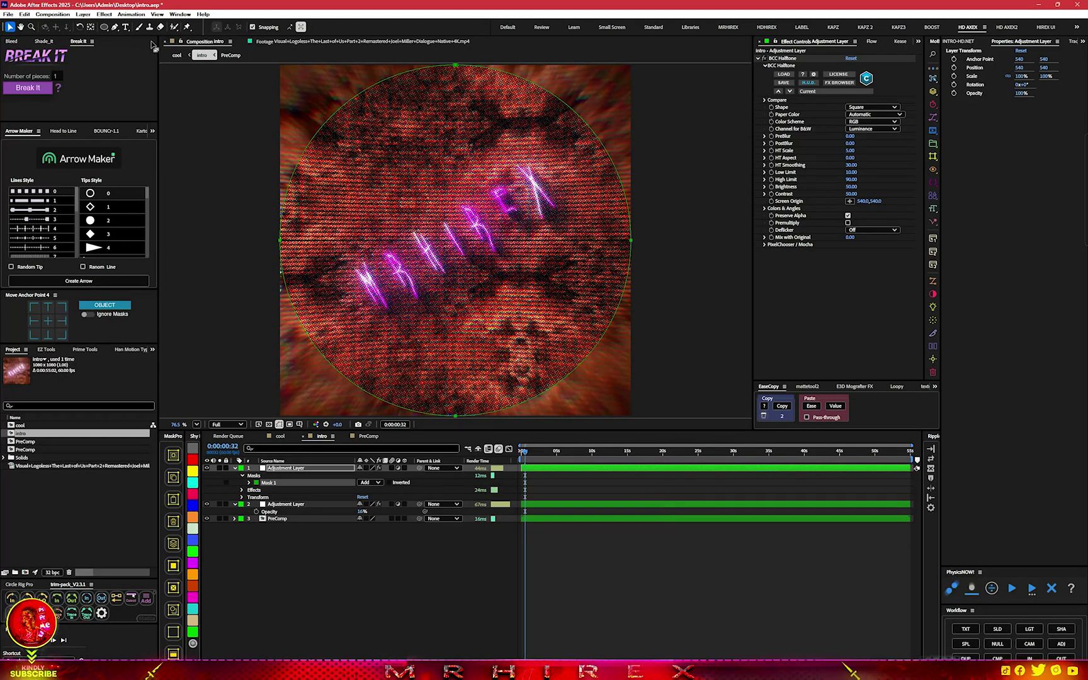
left_click(249, 482)
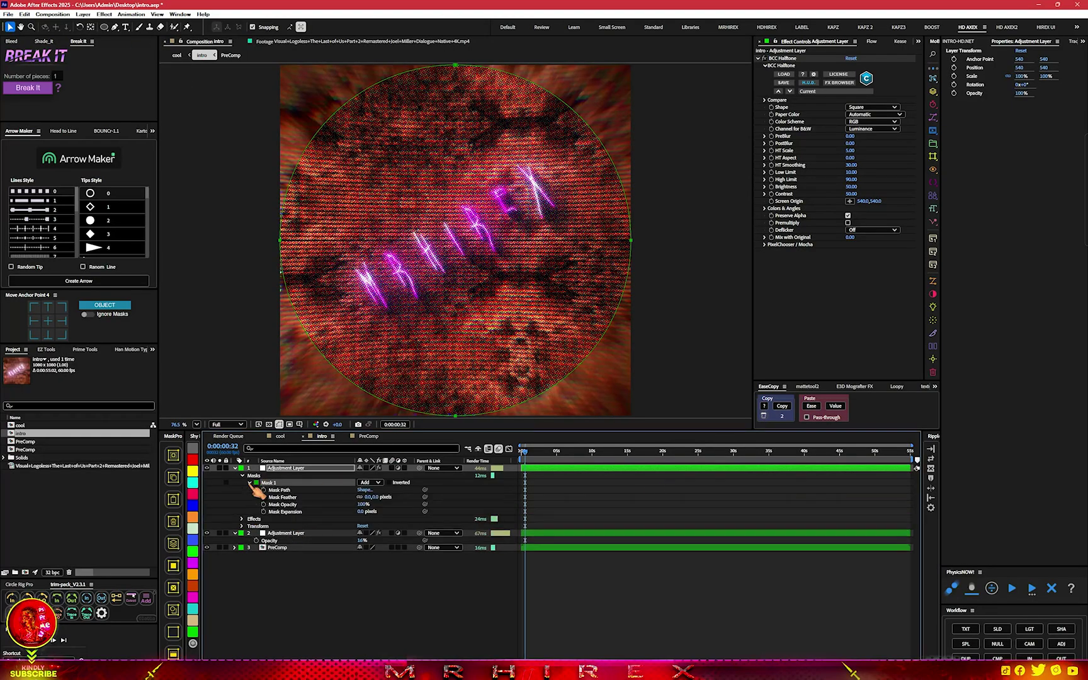
left_click(389, 482)
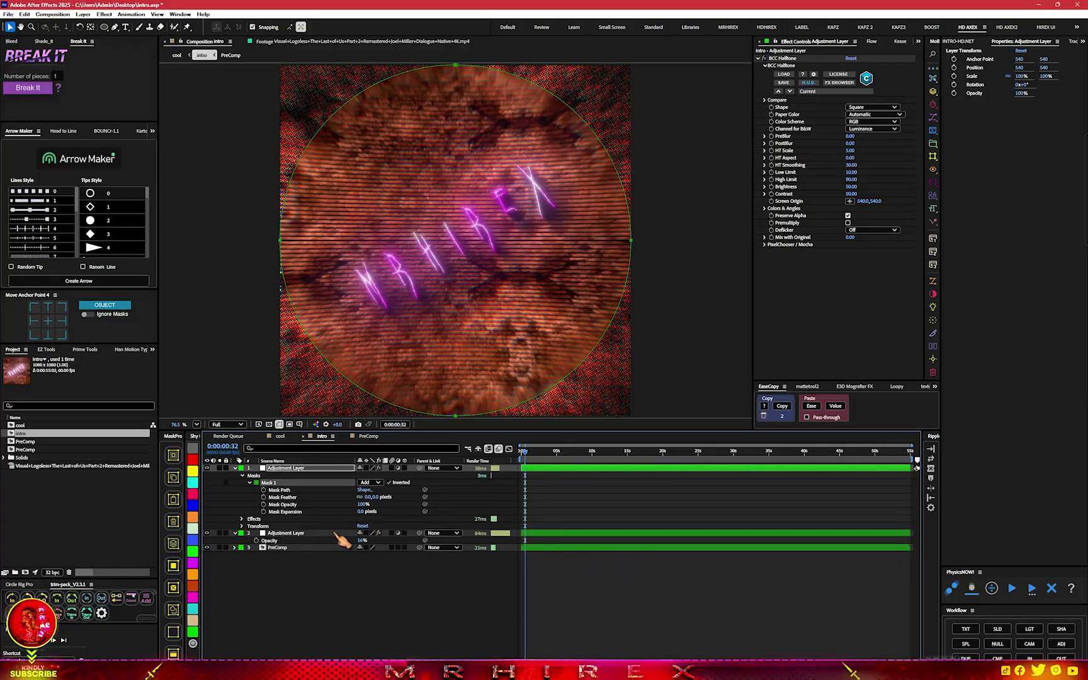
left_click_drag(392, 502, 529, 508)
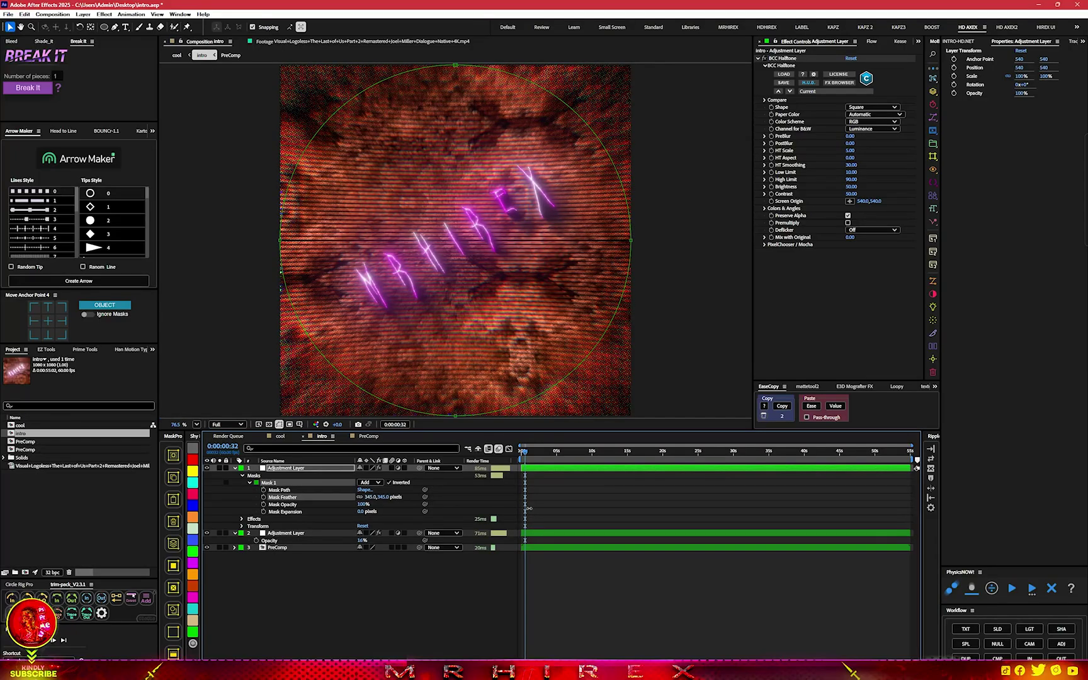
Cycle through the open compositions and settle back on the cool comp.
key("shift+Escape")
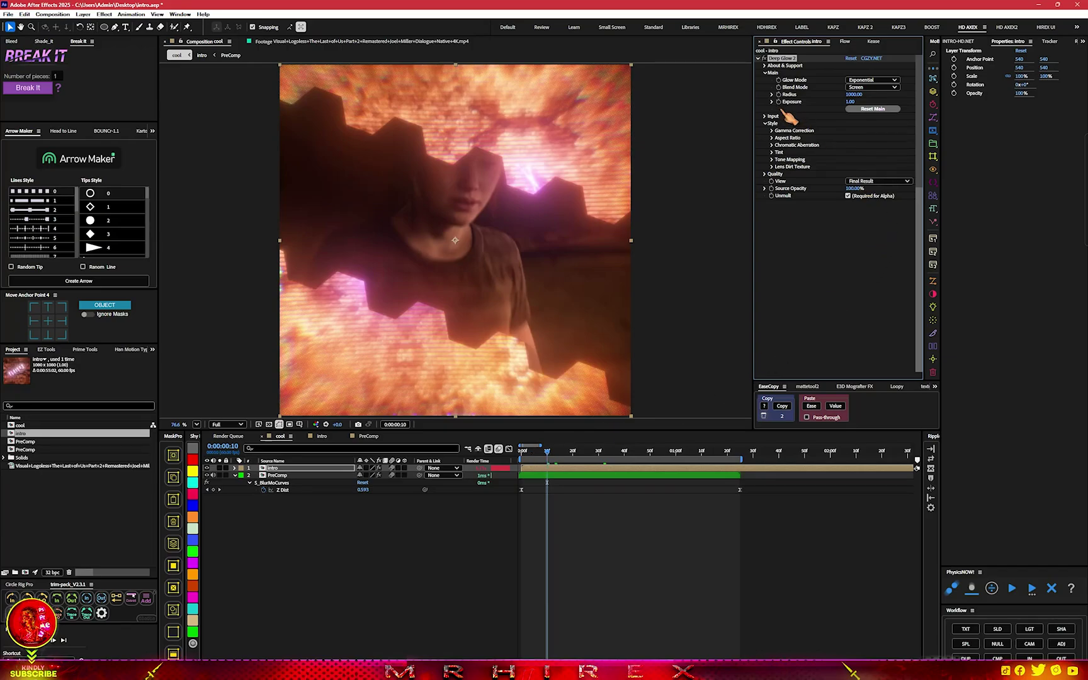
key("shift+Escape")
left_click(282, 436)
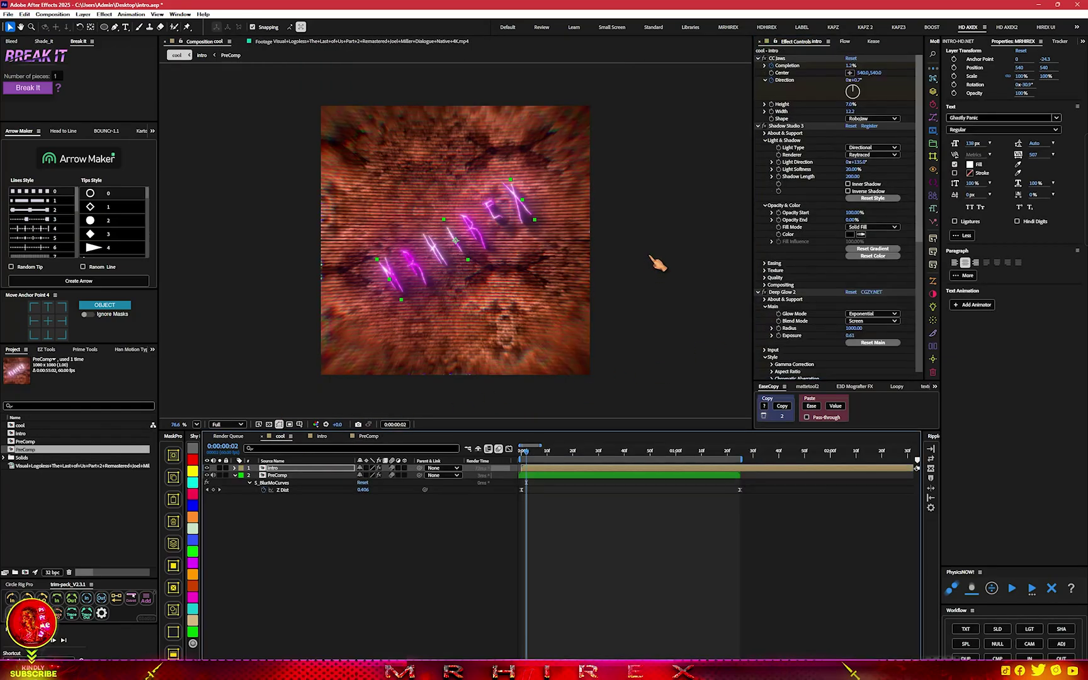